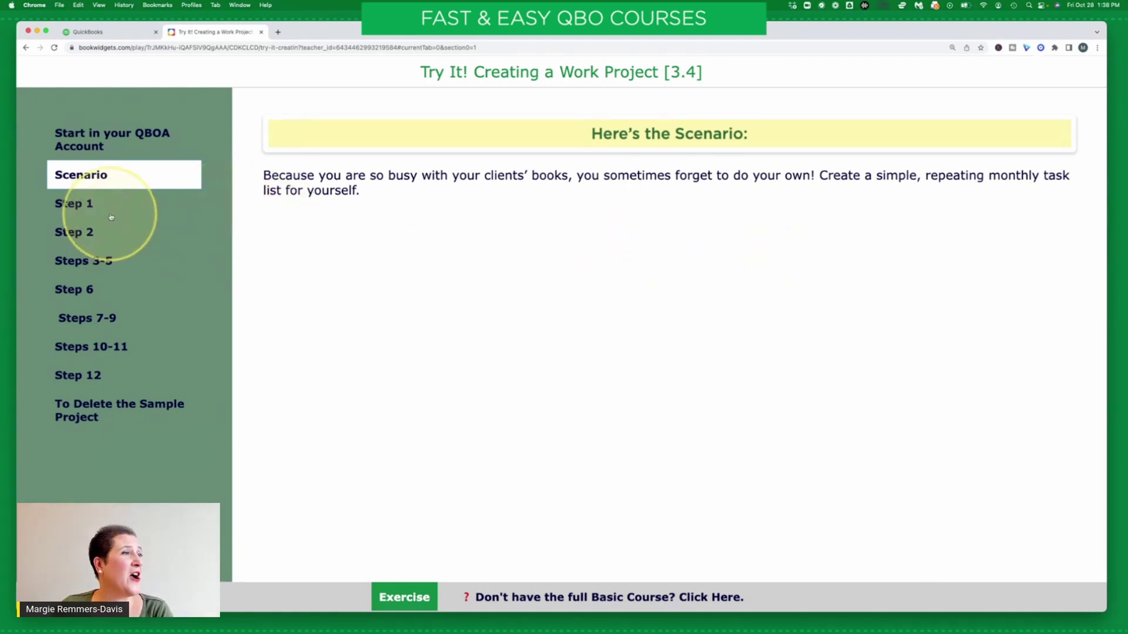
- Review Step 1 of the exercise, then open the Work page in QuickBooks and dismiss the sample workflow introduction
click(176, 215)
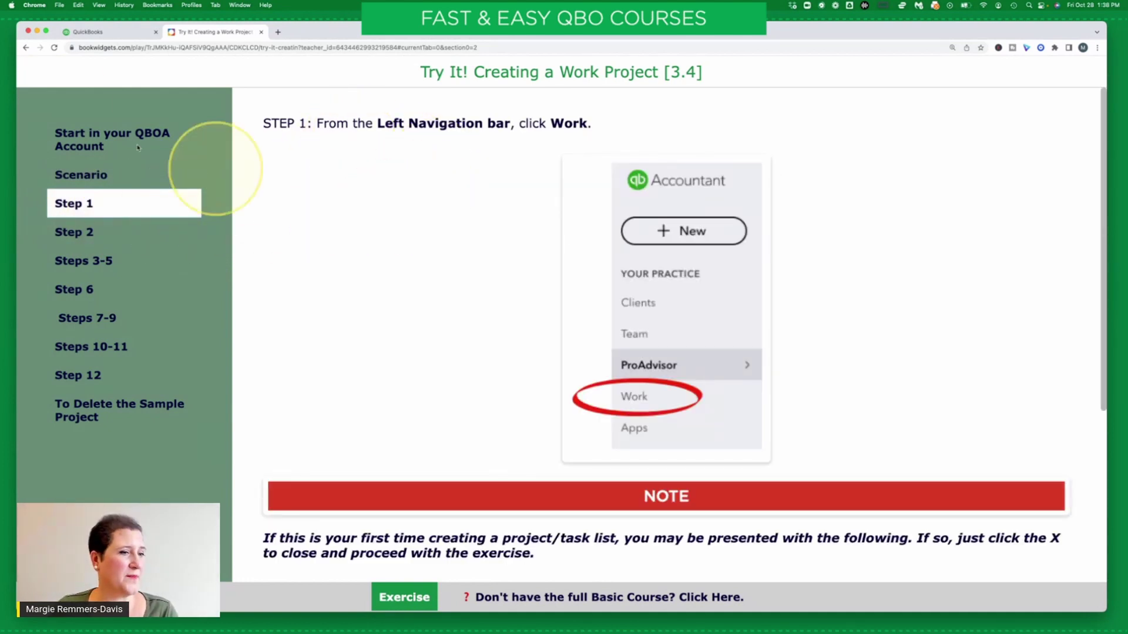
scroll(428, 287, down, 5)
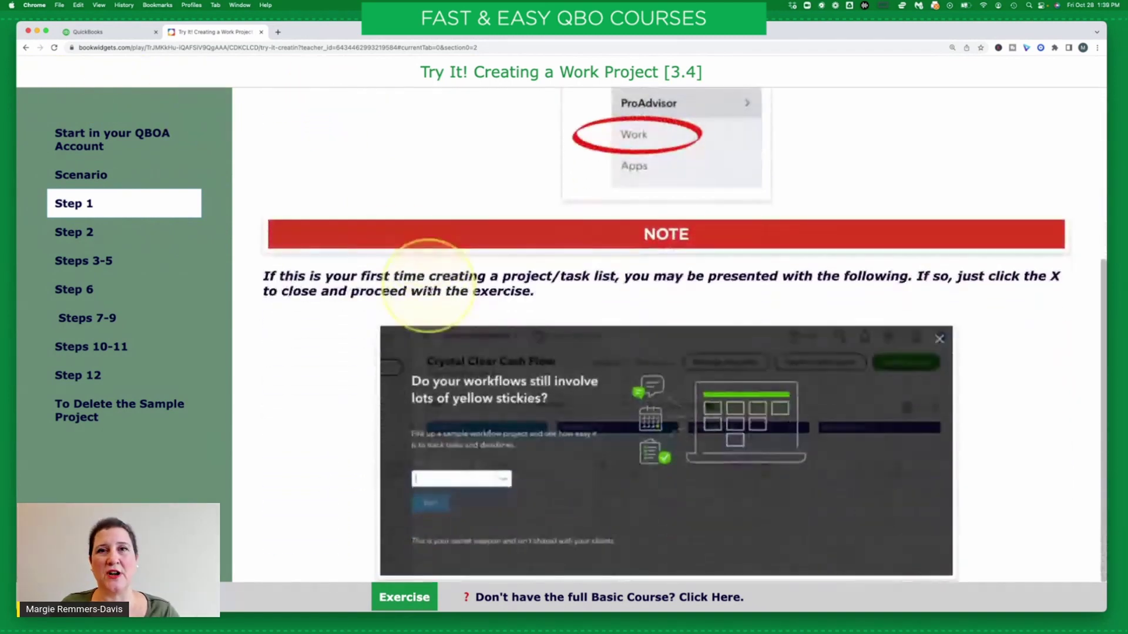
scroll(428, 287, up, 5)
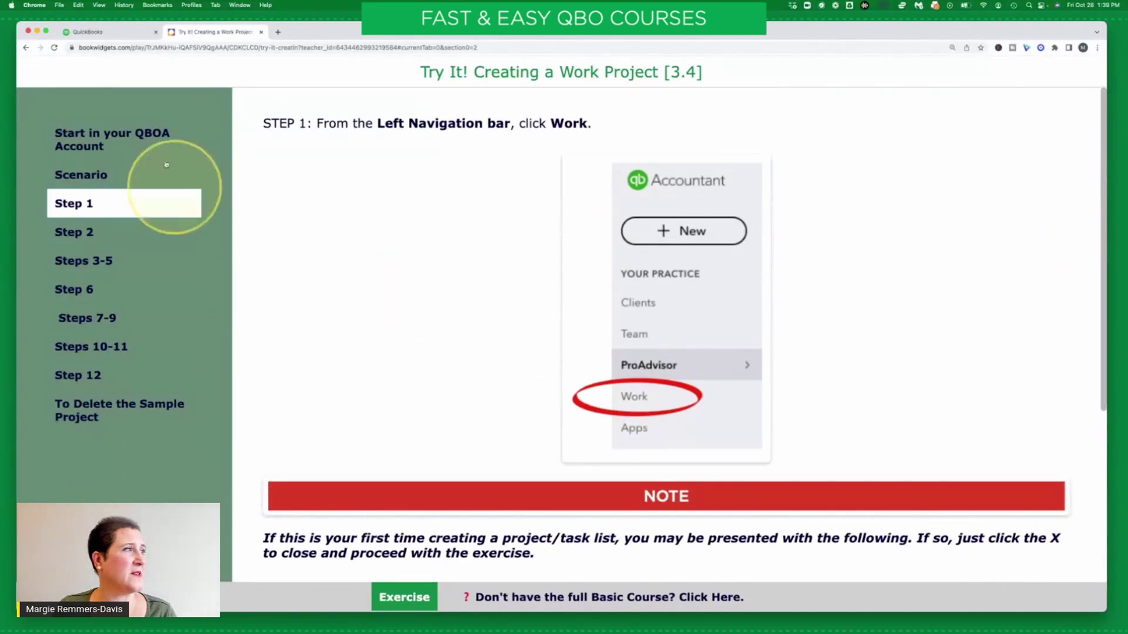
click(111, 34)
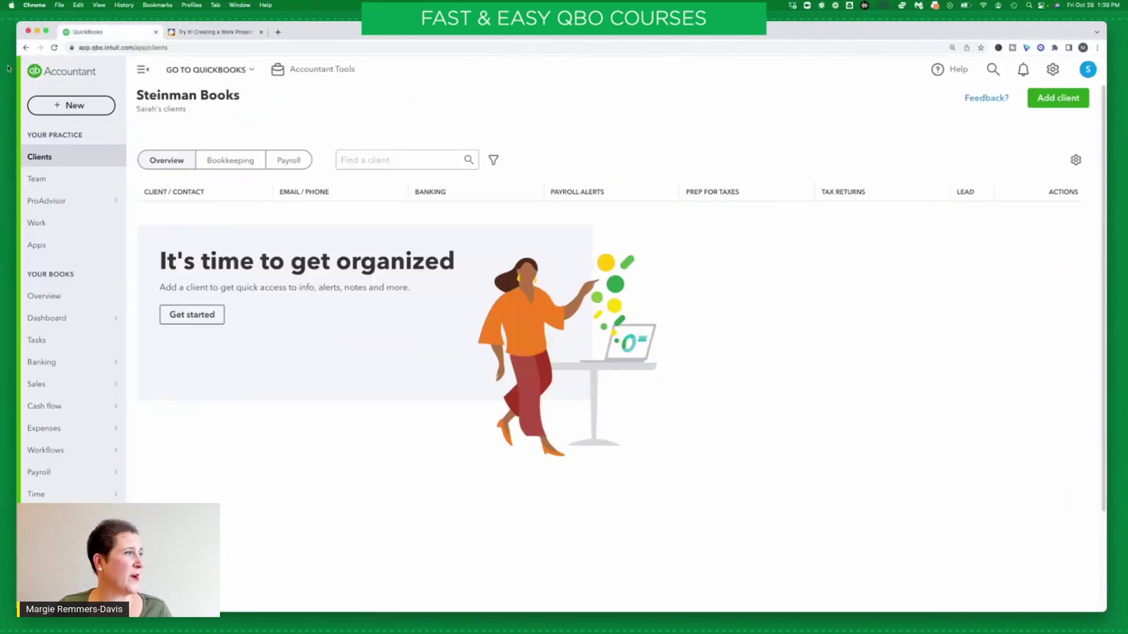
click(102, 412)
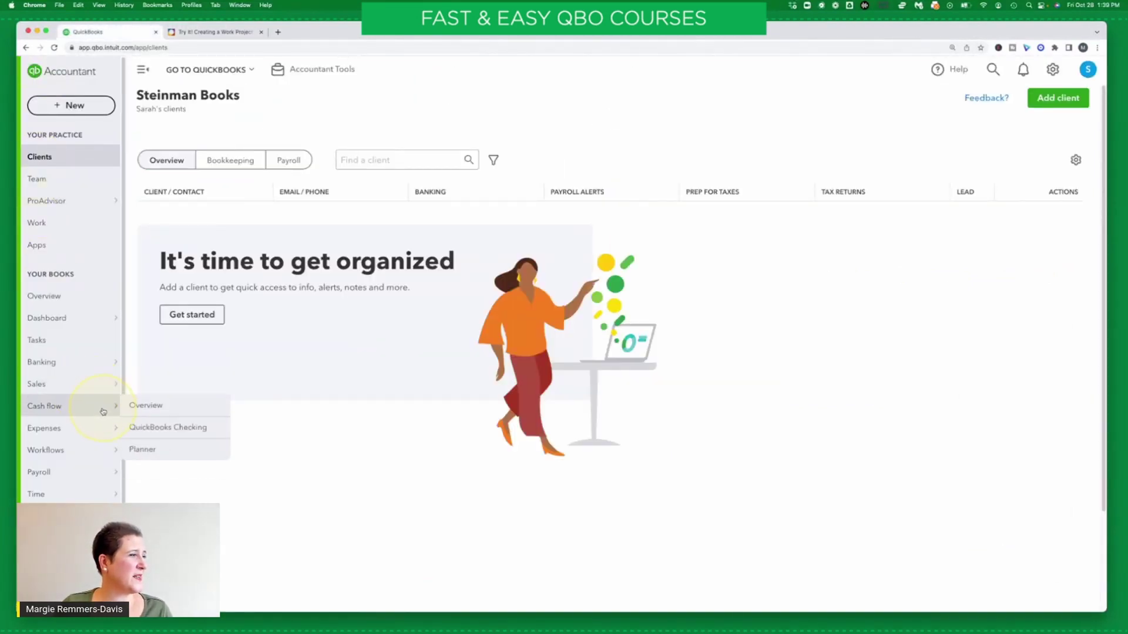
click(60, 229)
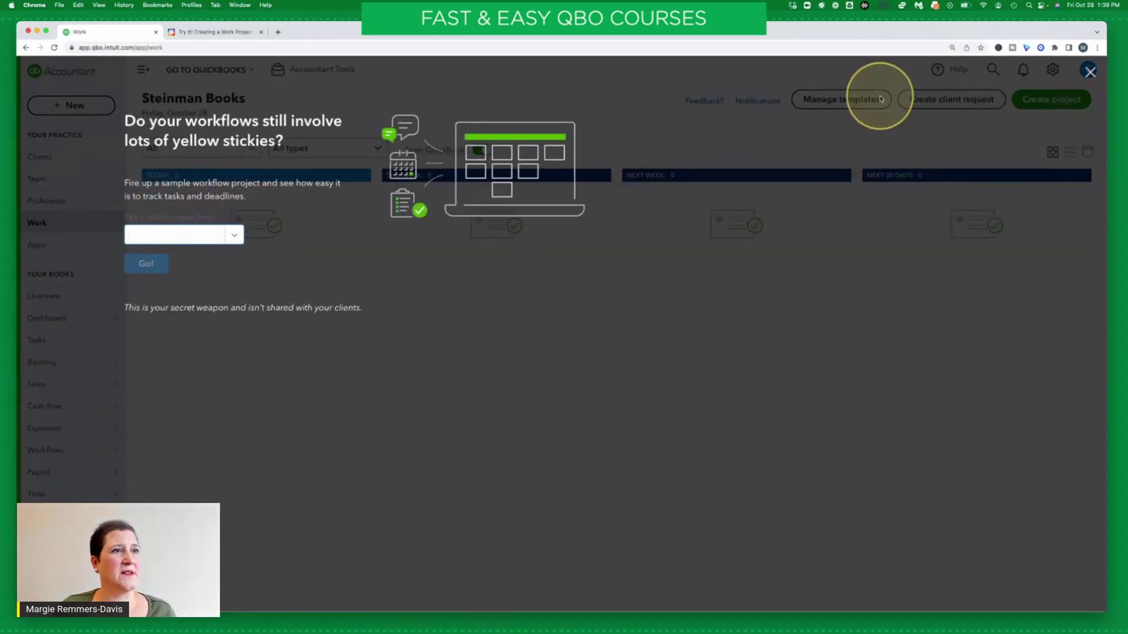
click(1090, 71)
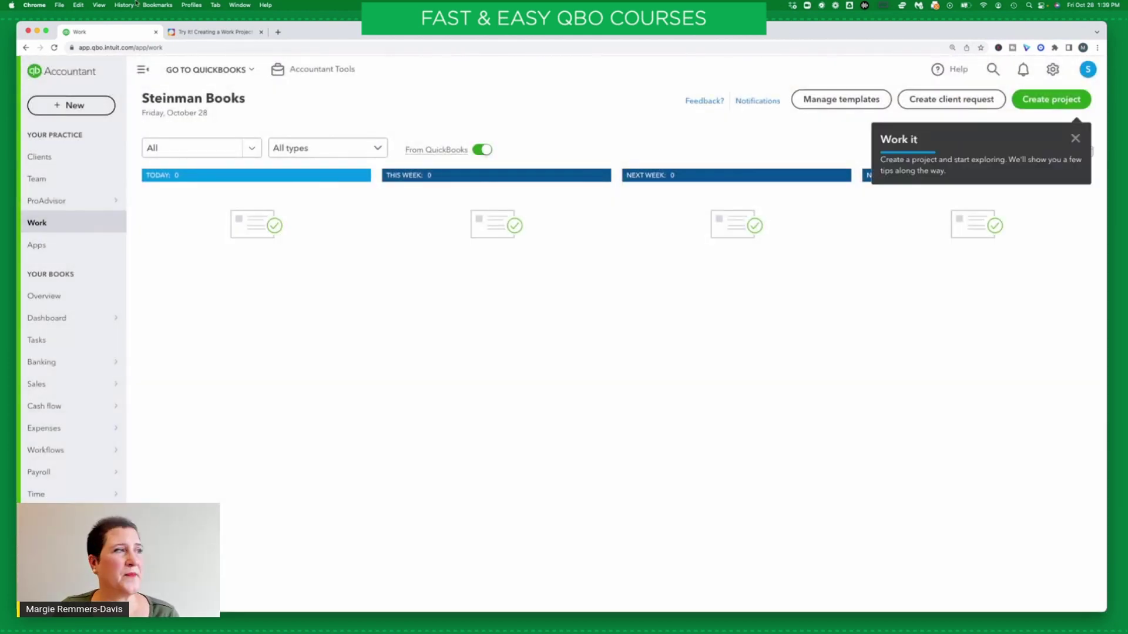
- Check Step 2 of the exercise and start a new project on the QuickBooks Work page, dismissing the Work it tip
click(214, 32)
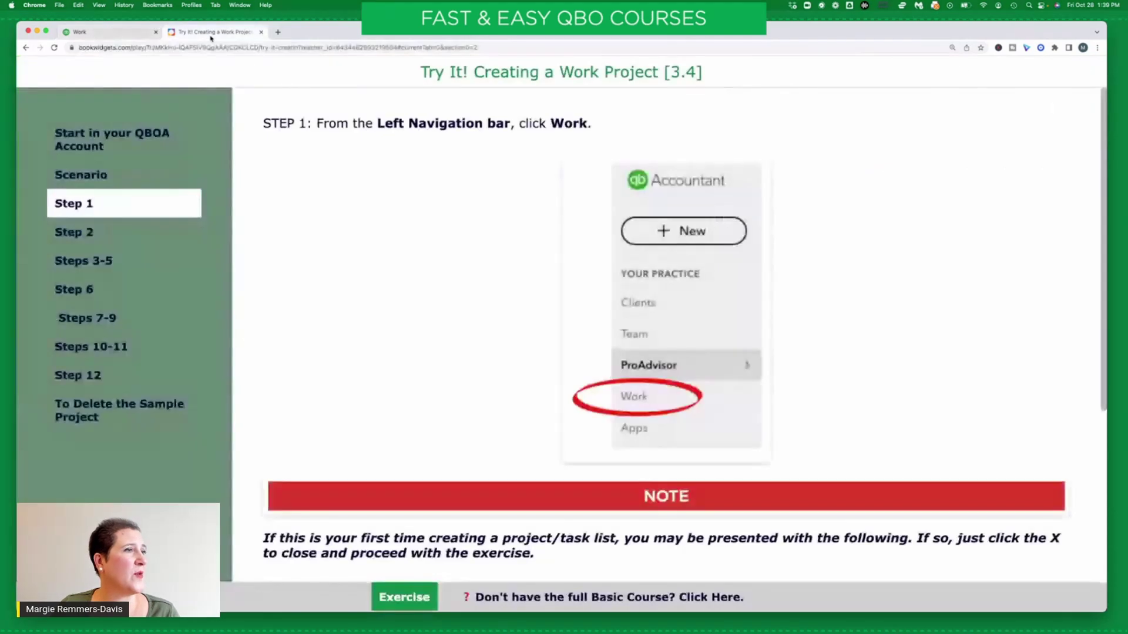
click(86, 235)
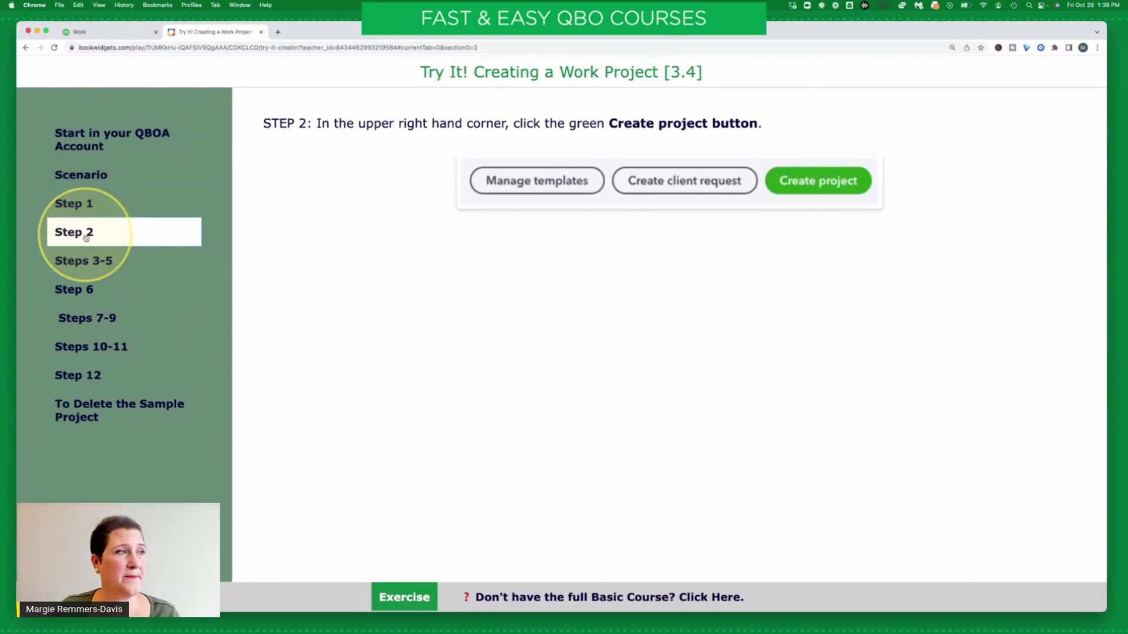
click(116, 31)
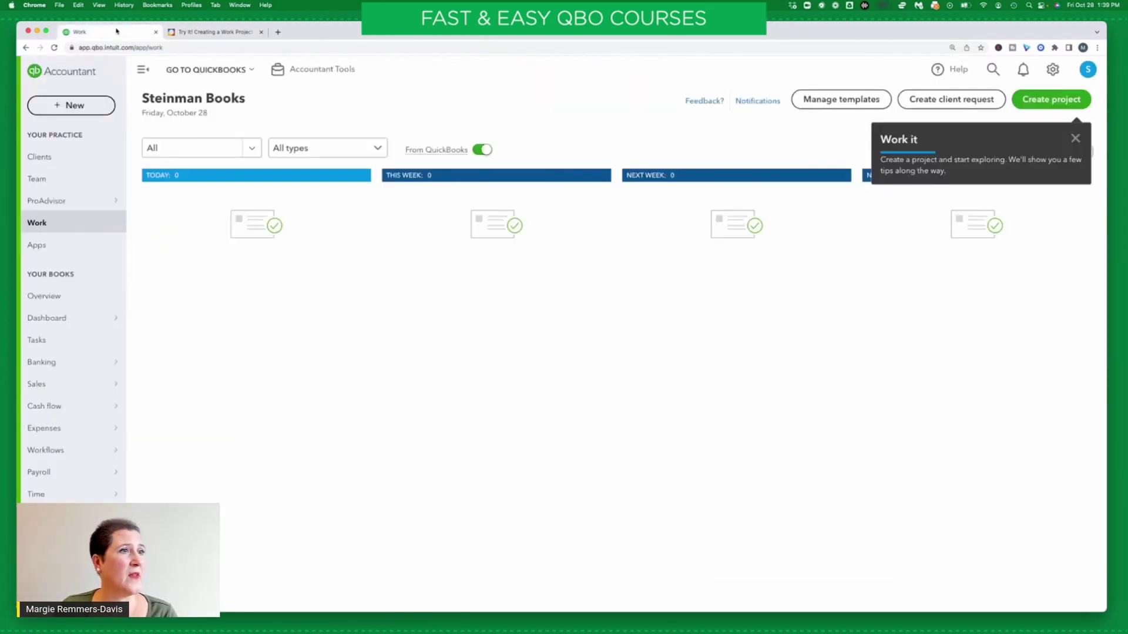
click(1076, 139)
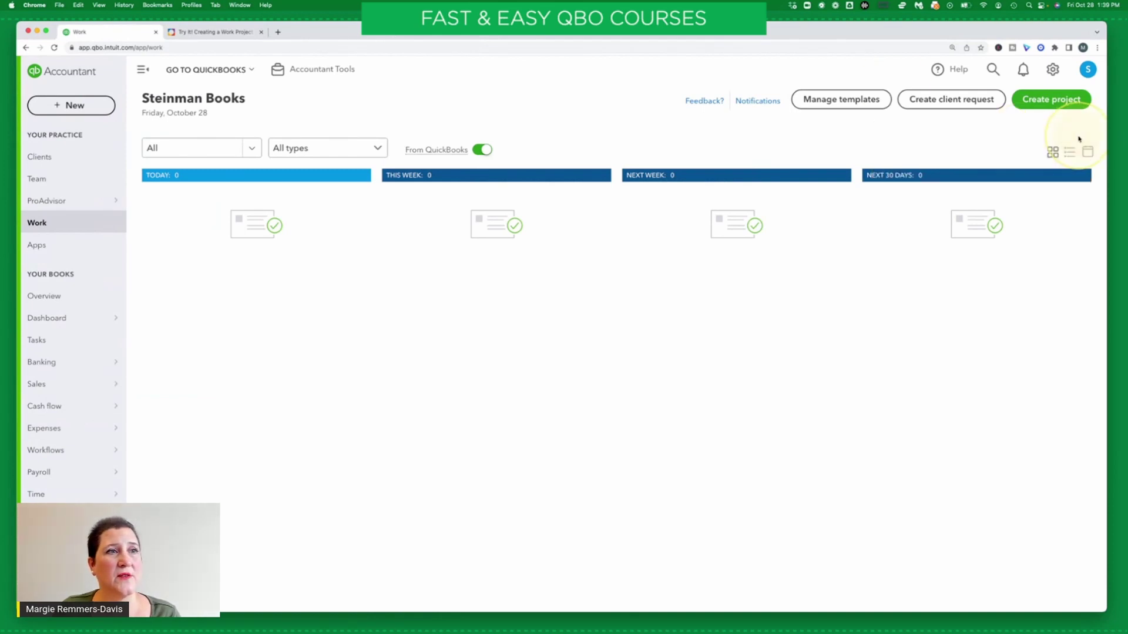
click(1055, 101)
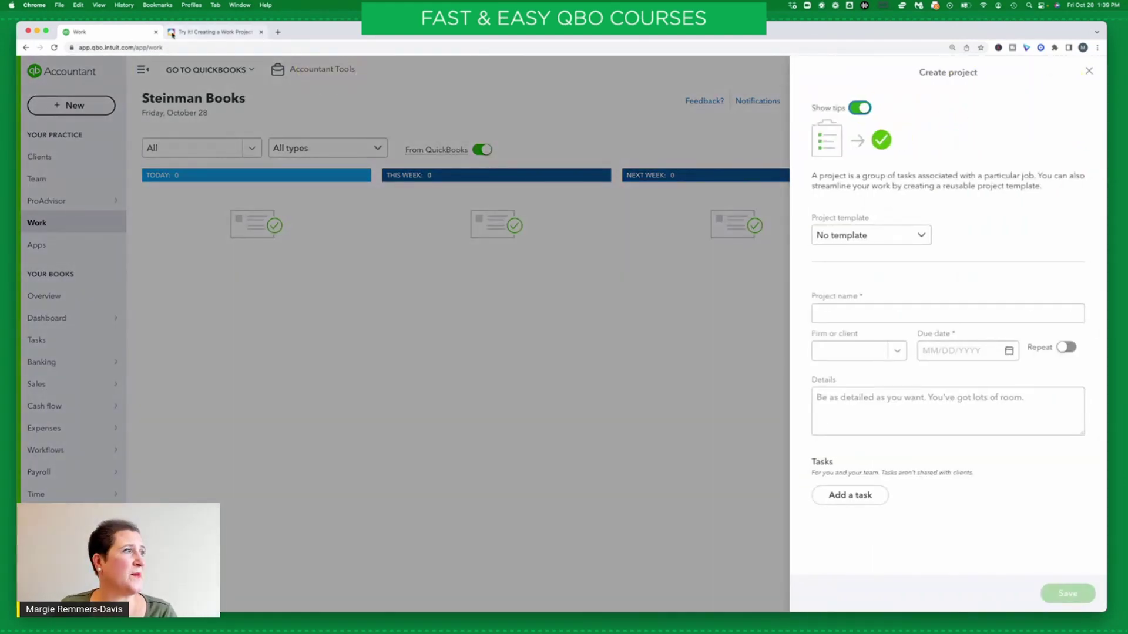
- Check Steps 3-5 of the exercise and name the new QuickBooks project My Firm Tasks, dismissing the workflow tip
click(221, 37)
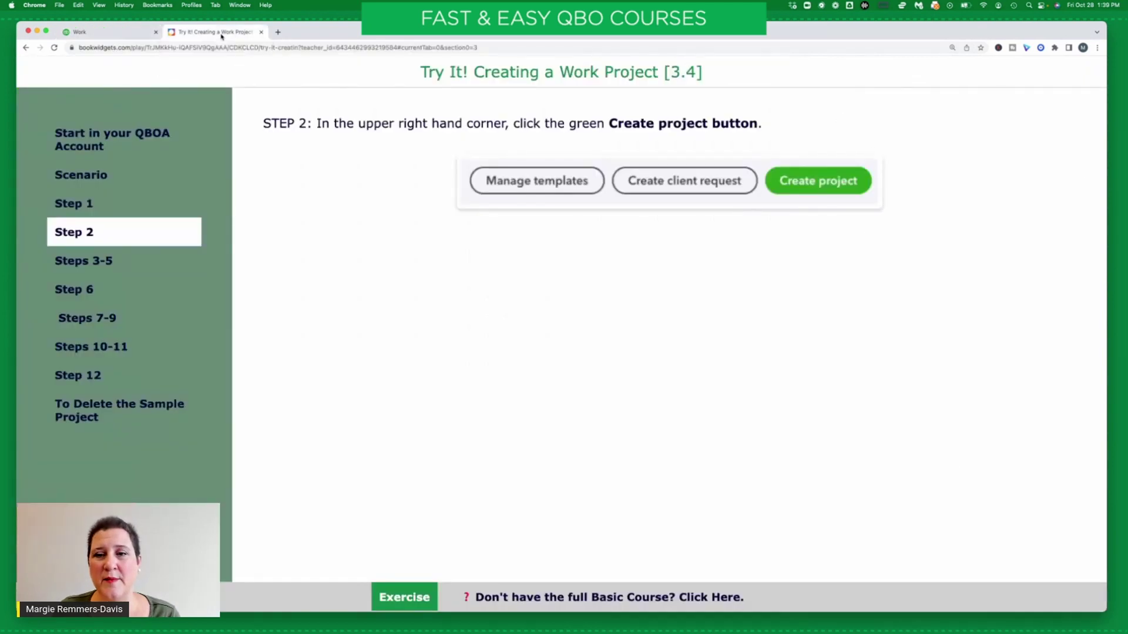
click(88, 260)
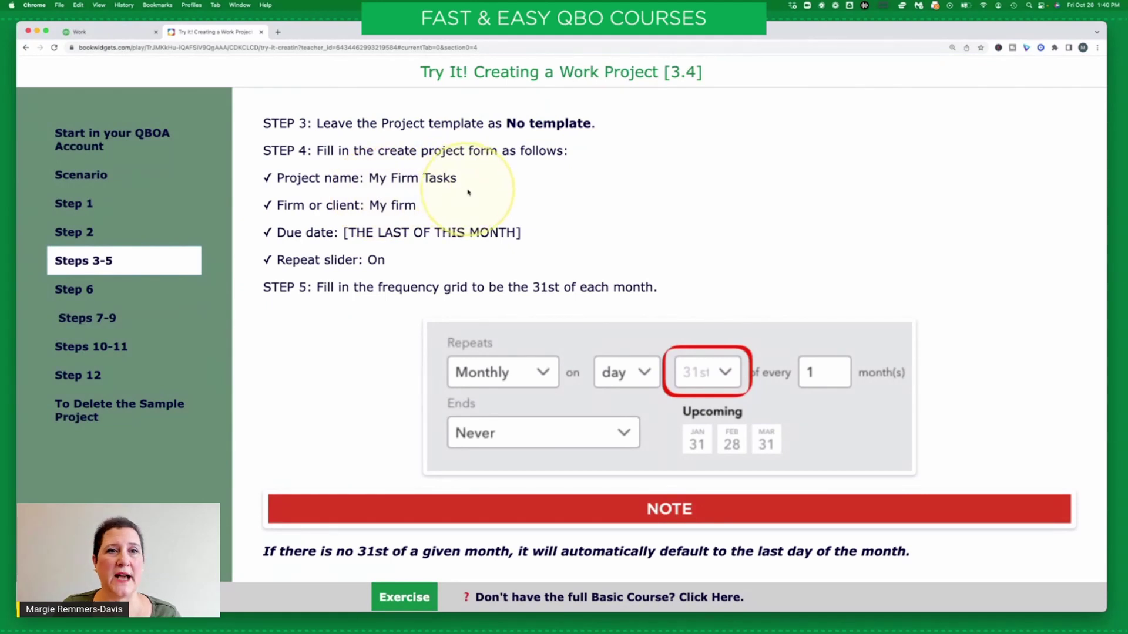
click(101, 34)
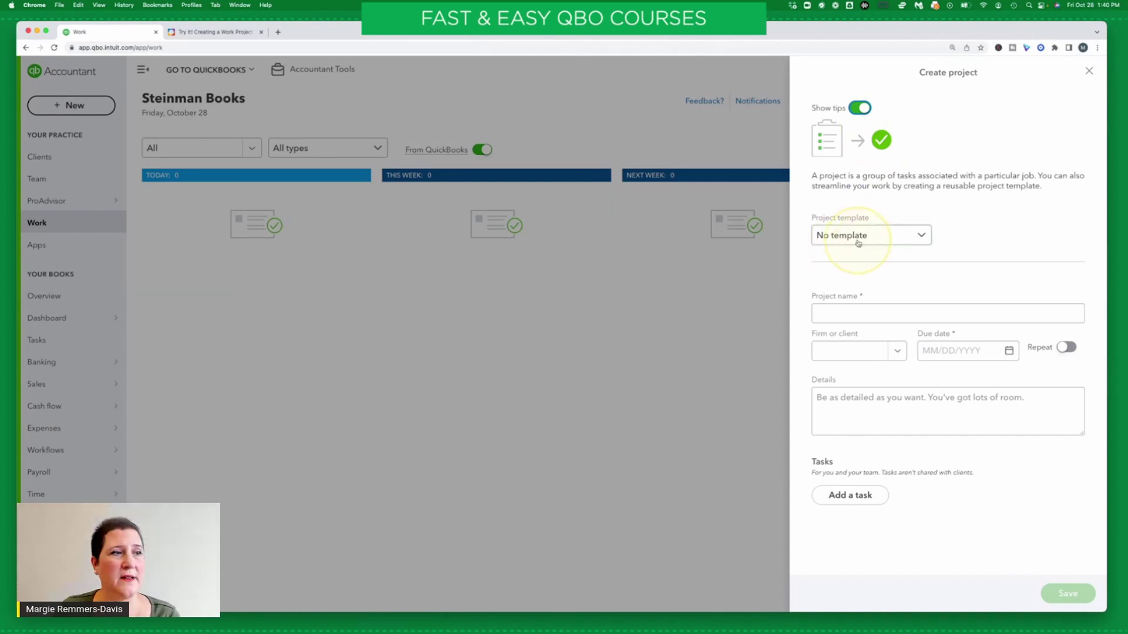
click(845, 316)
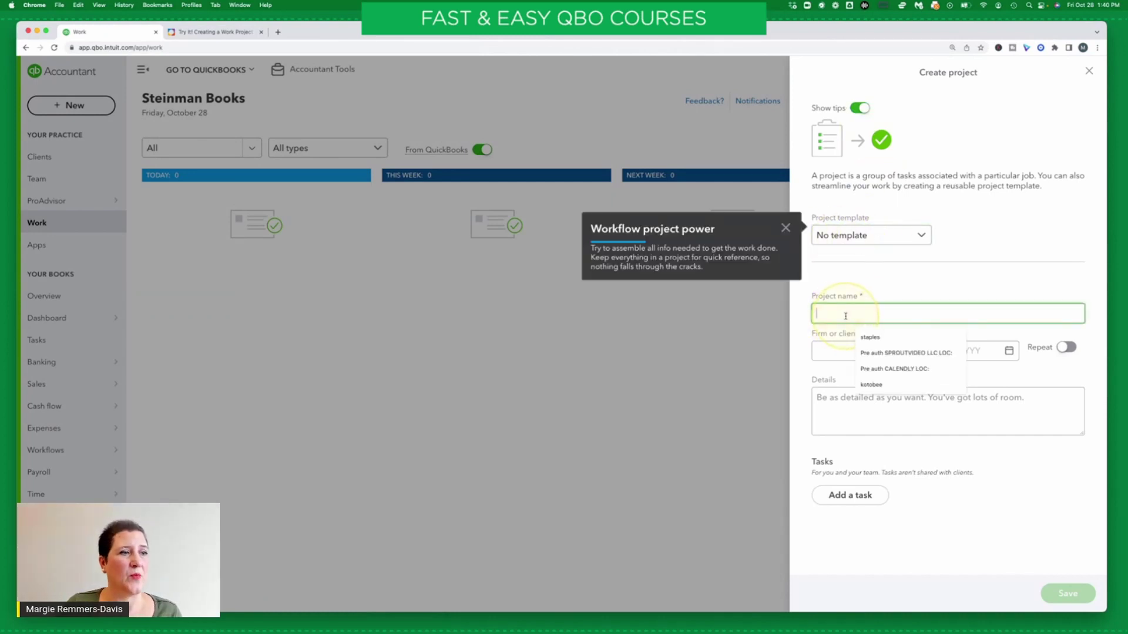
text(My )
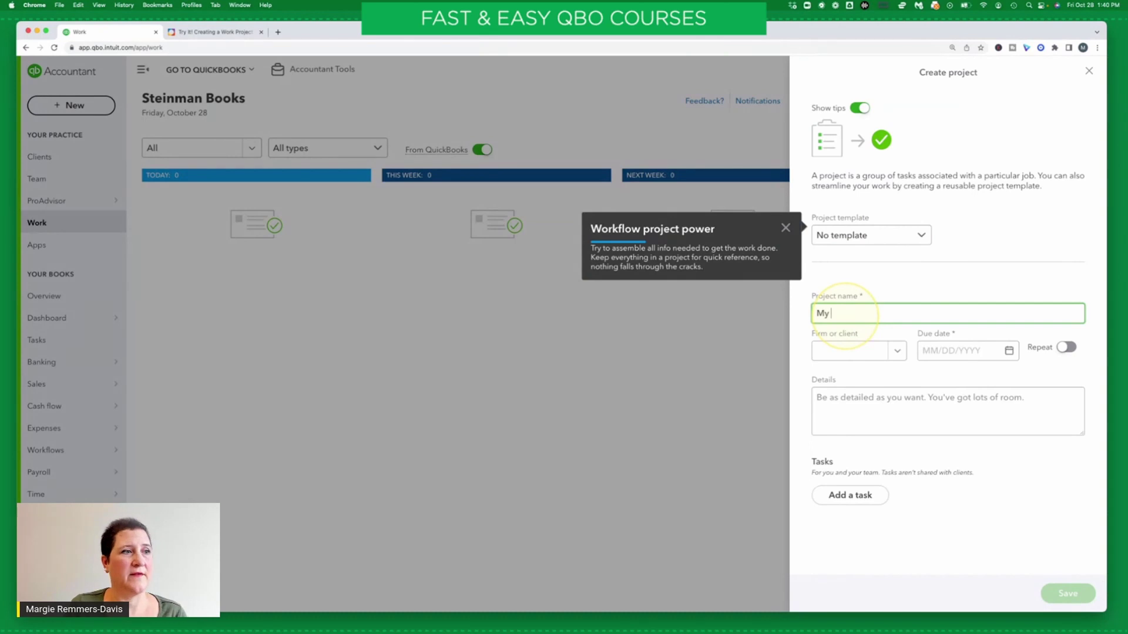
text(Firm Tasks)
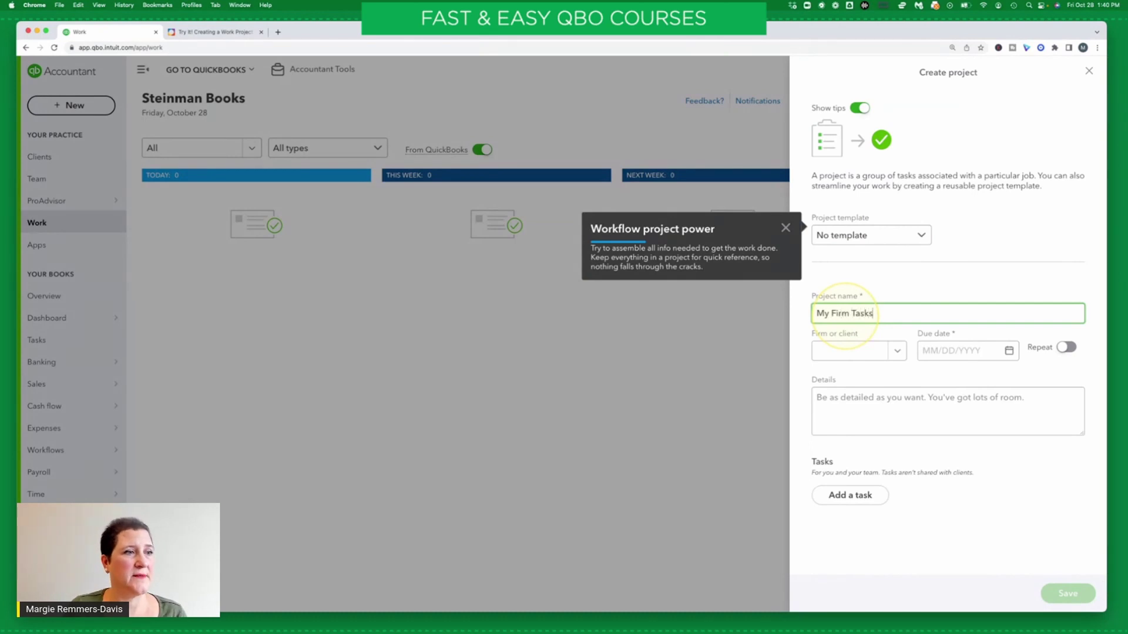
click(785, 228)
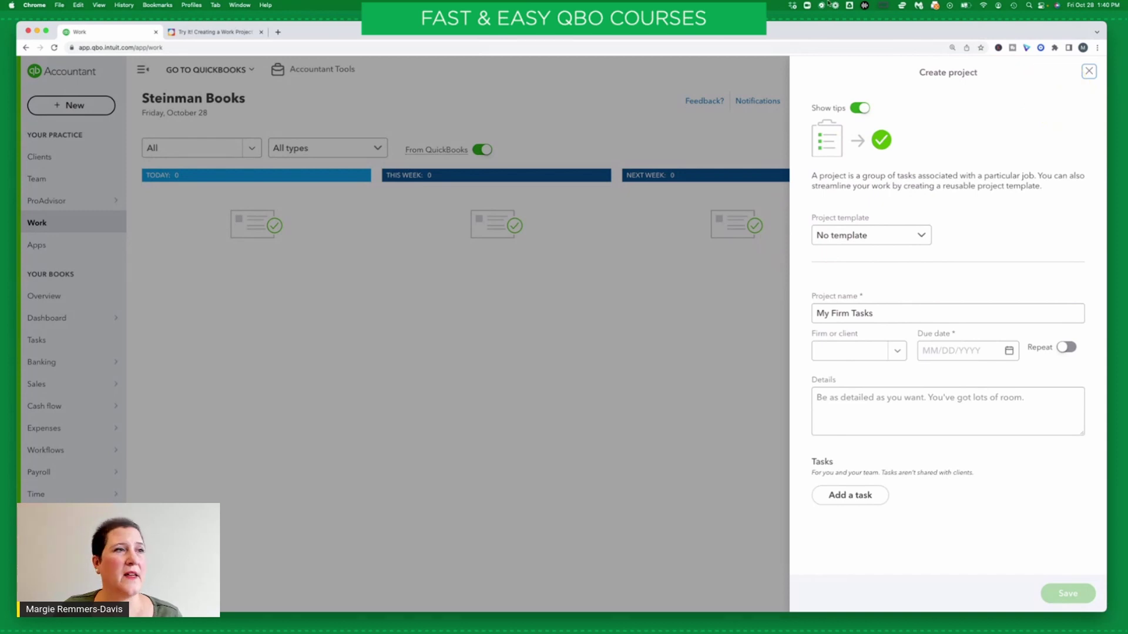
- Recheck the exercise instructions and assign the QuickBooks project to My firm
click(176, 32)
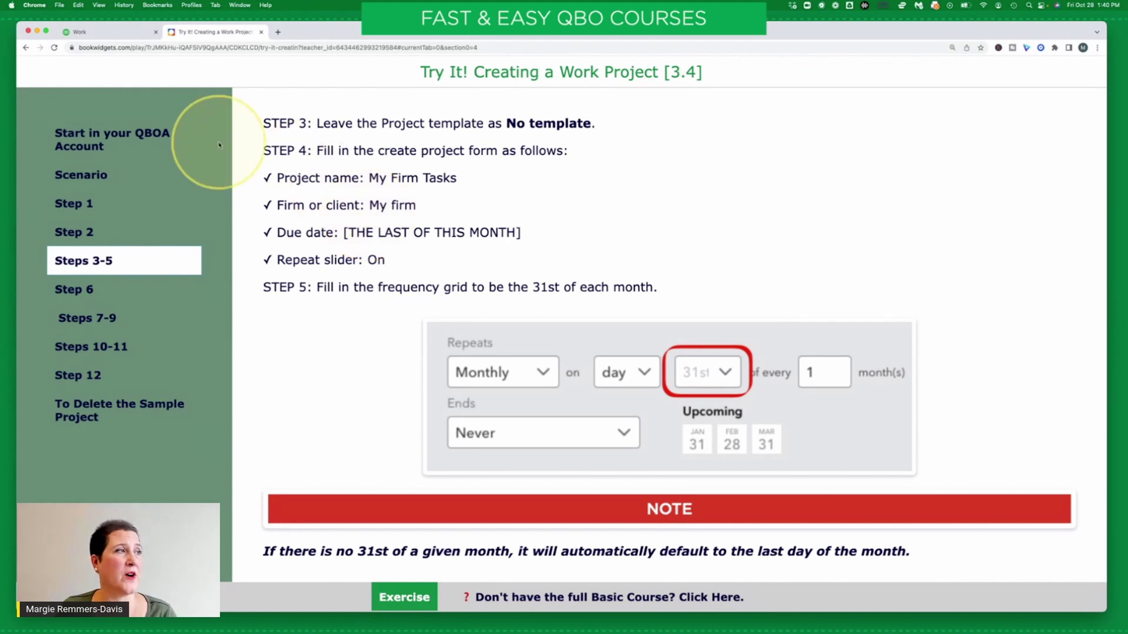
click(103, 34)
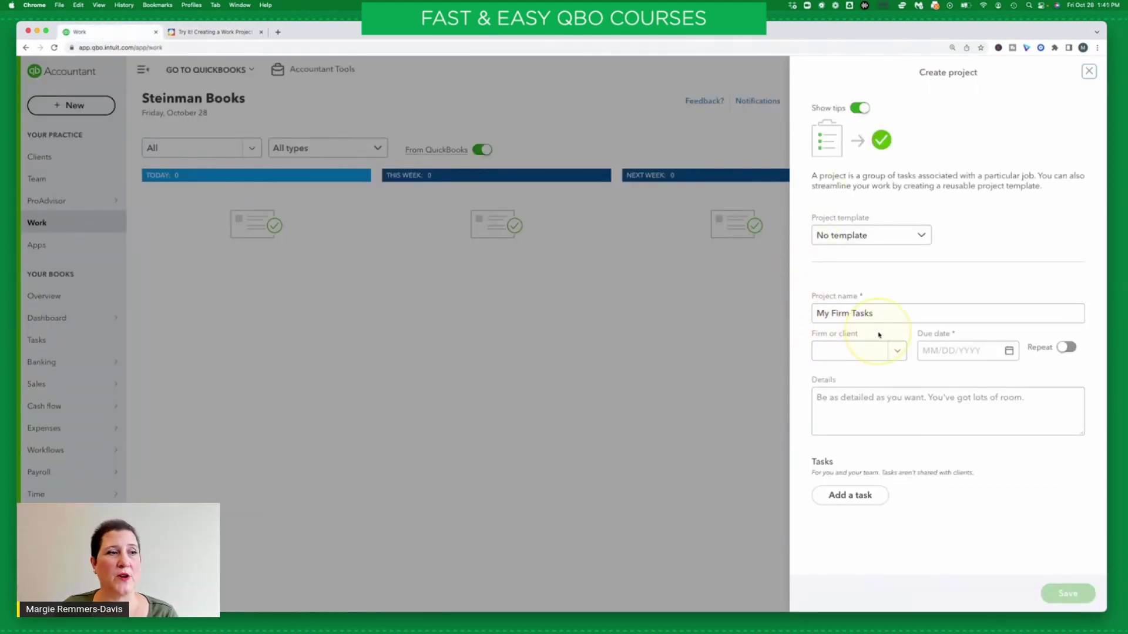
click(897, 351)
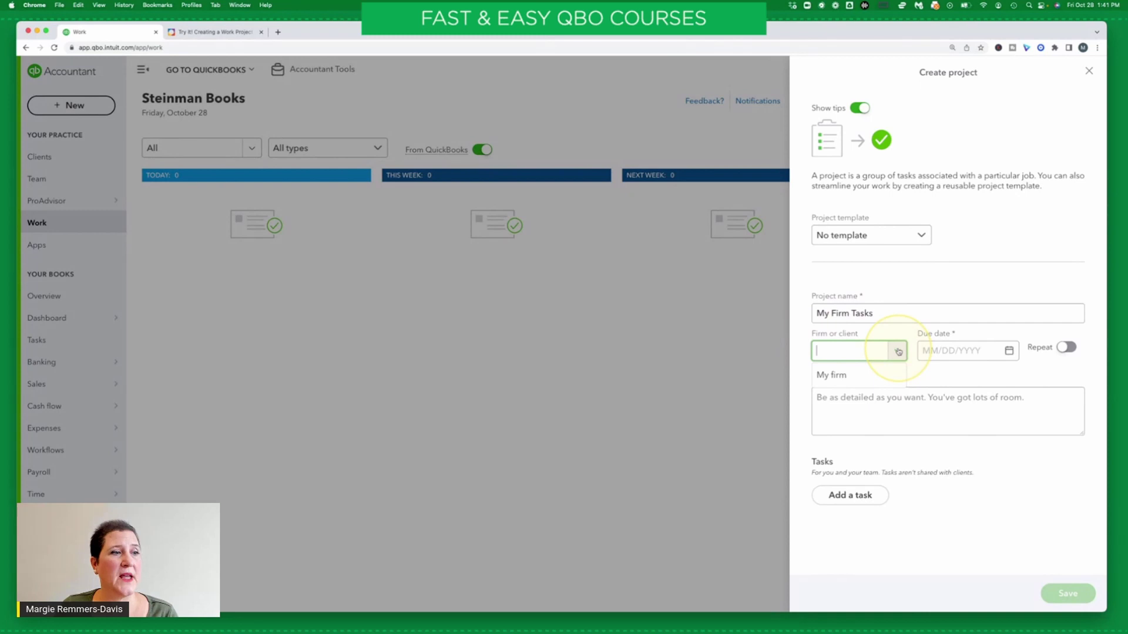
click(841, 377)
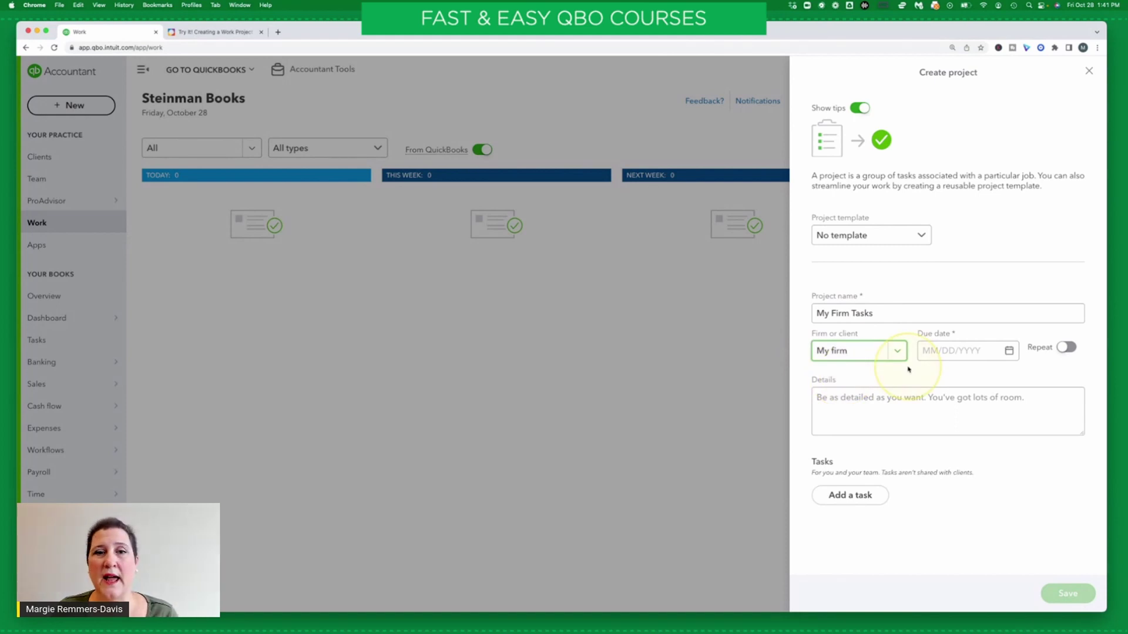
- Check the due date instruction in the exercise and set the QuickBooks project's due date to 10/31/22
click(219, 33)
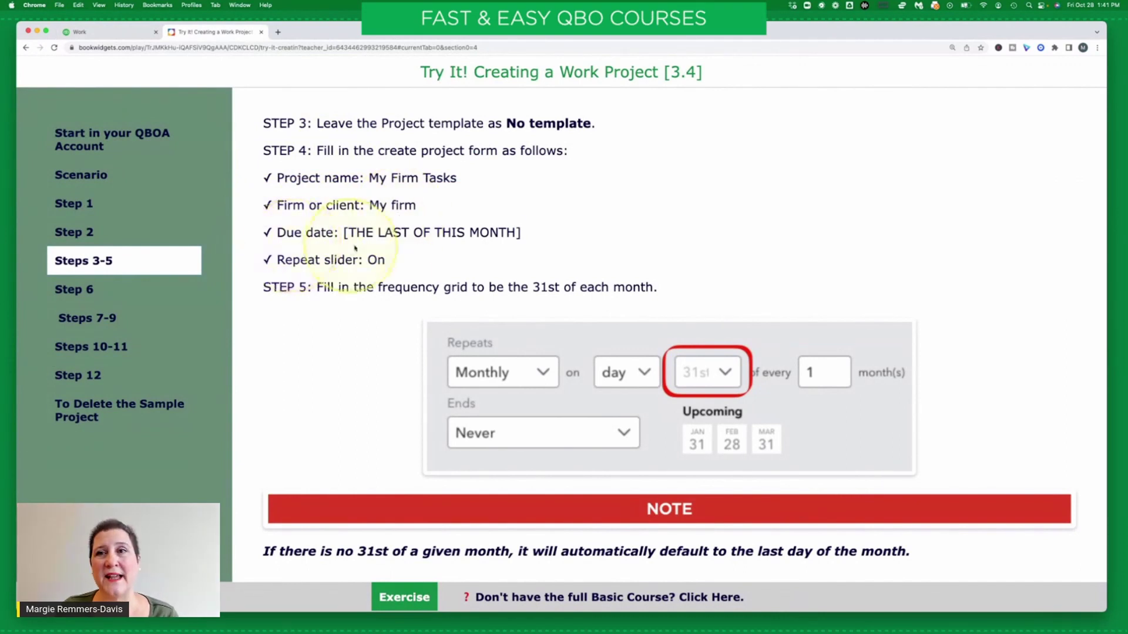
click(125, 30)
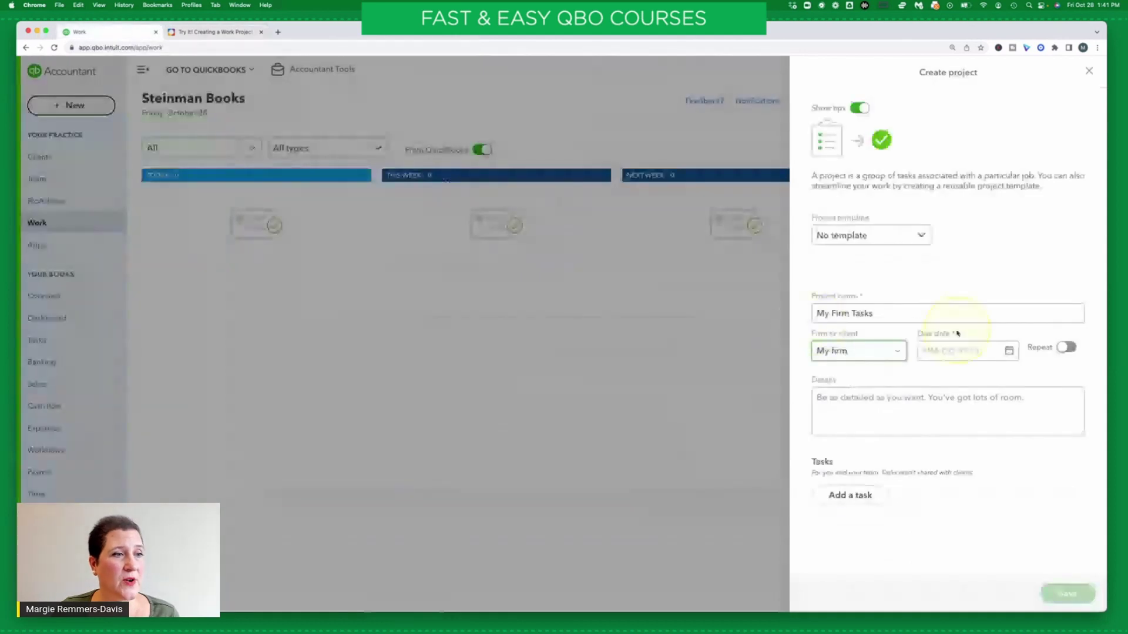
click(944, 350)
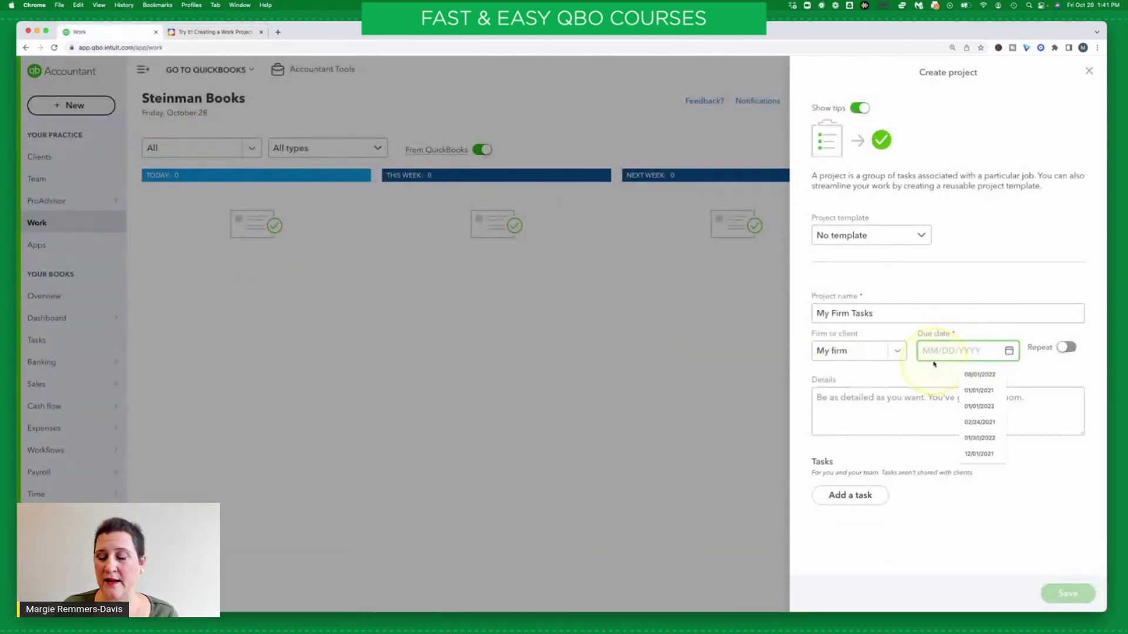
text(10/31/22)
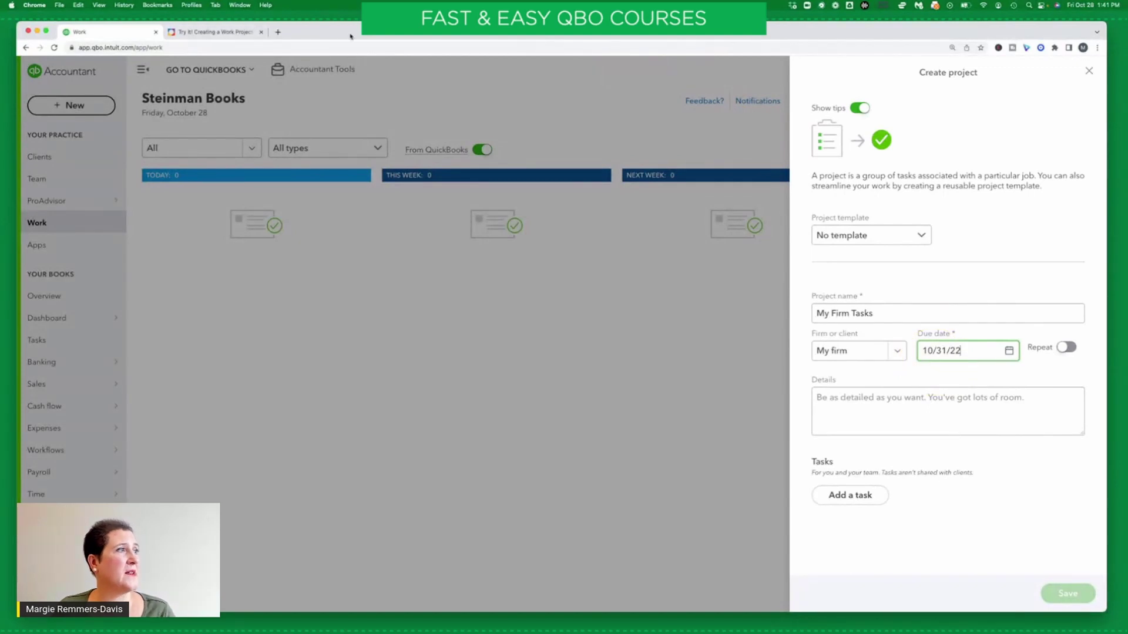
- Check the frequency instruction in the exercise and turn on Repeat for the QuickBooks project
click(231, 35)
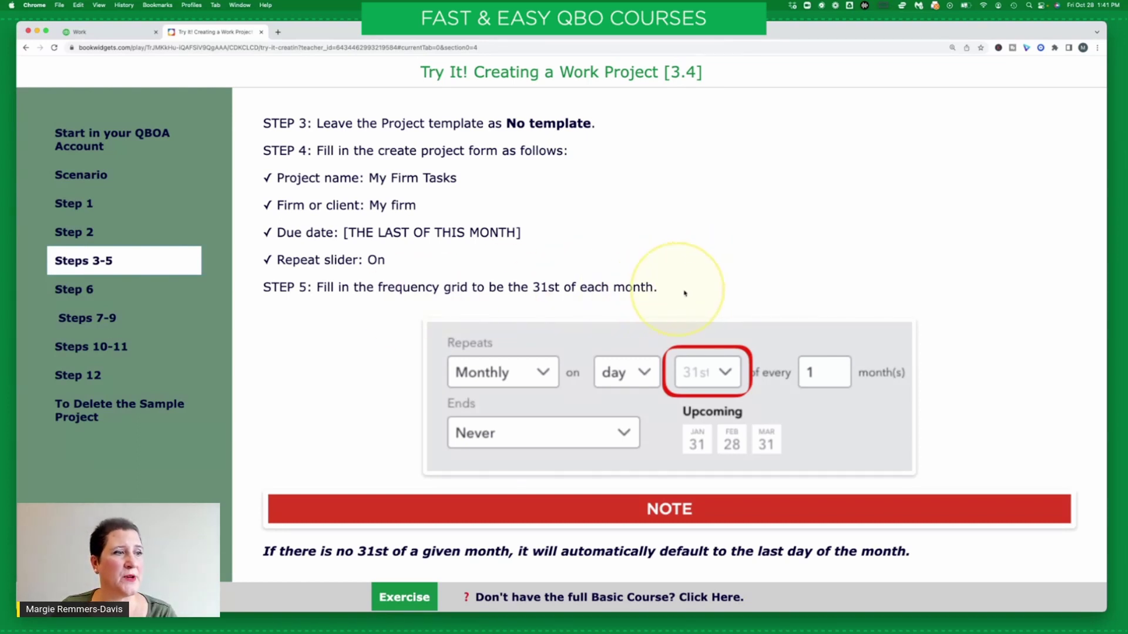
click(88, 33)
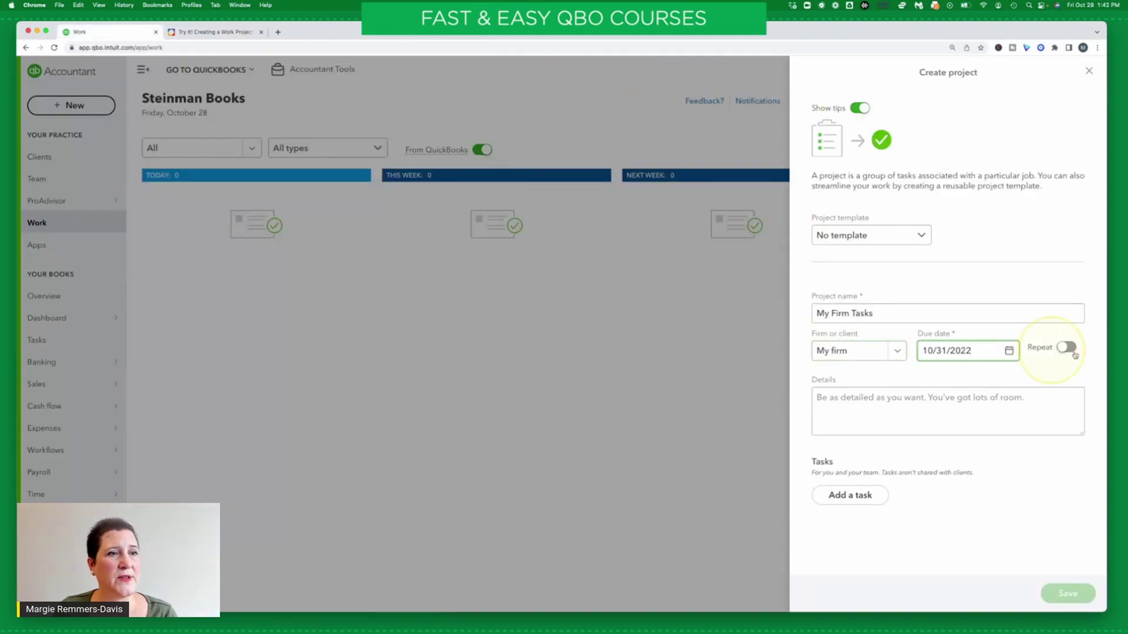
click(1065, 348)
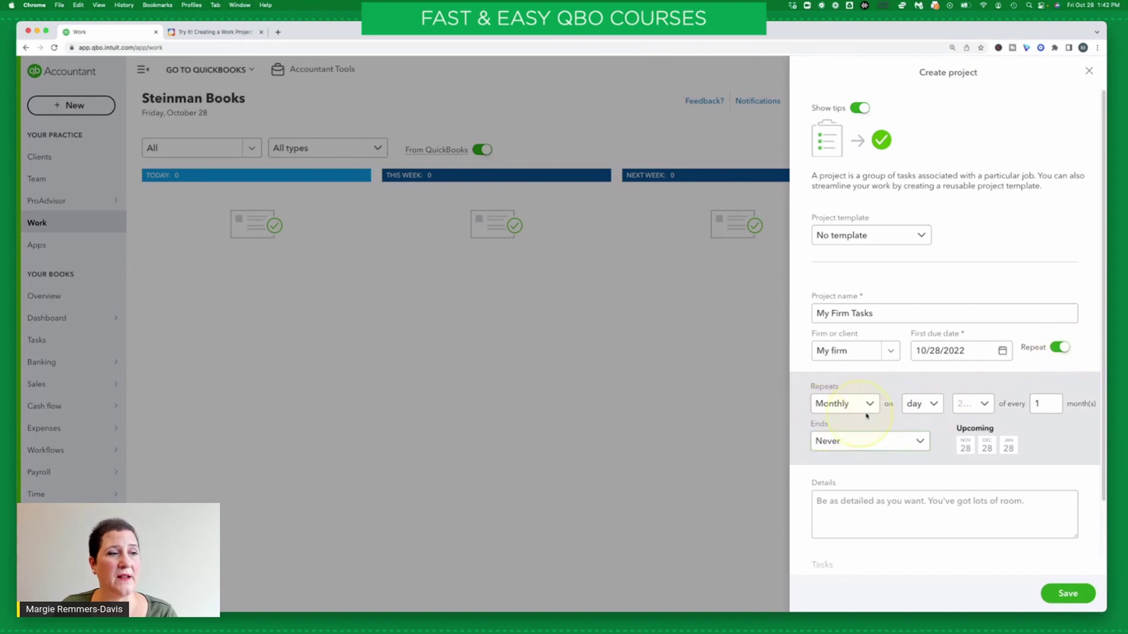
- Set the project's monthly repeat to the 31st day of every month
click(983, 404)
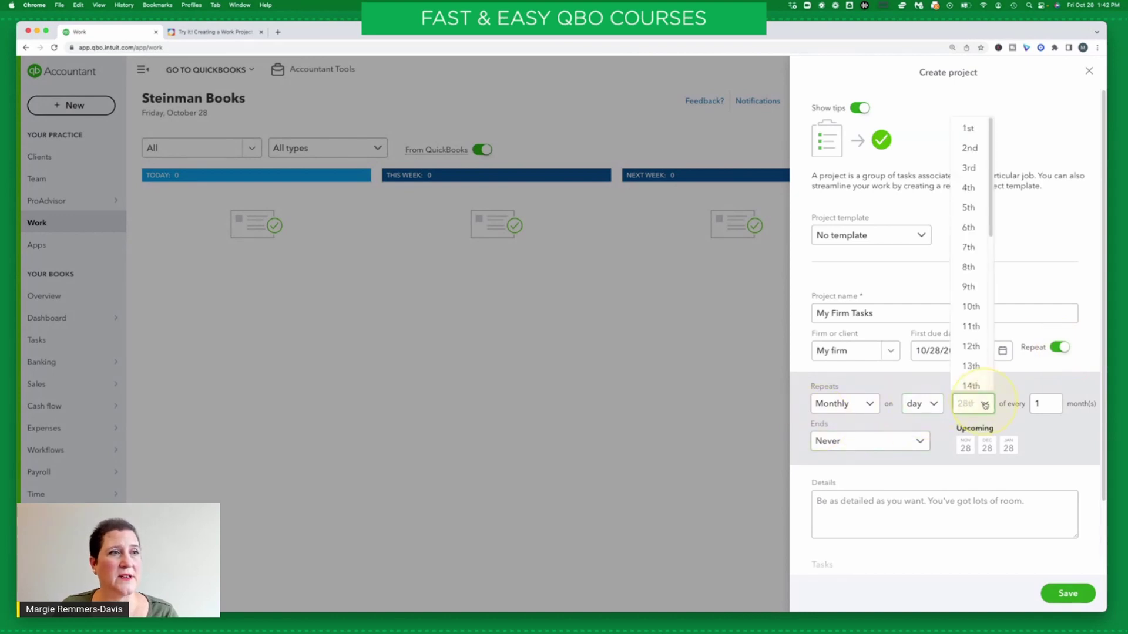
click(993, 205)
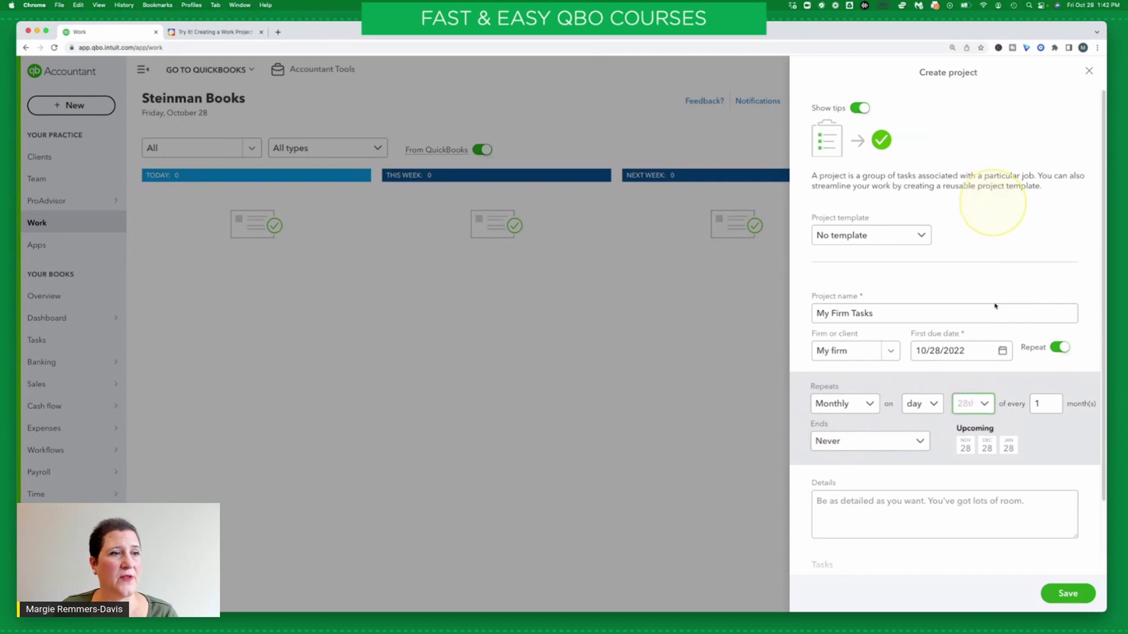
click(986, 405)
click(989, 235)
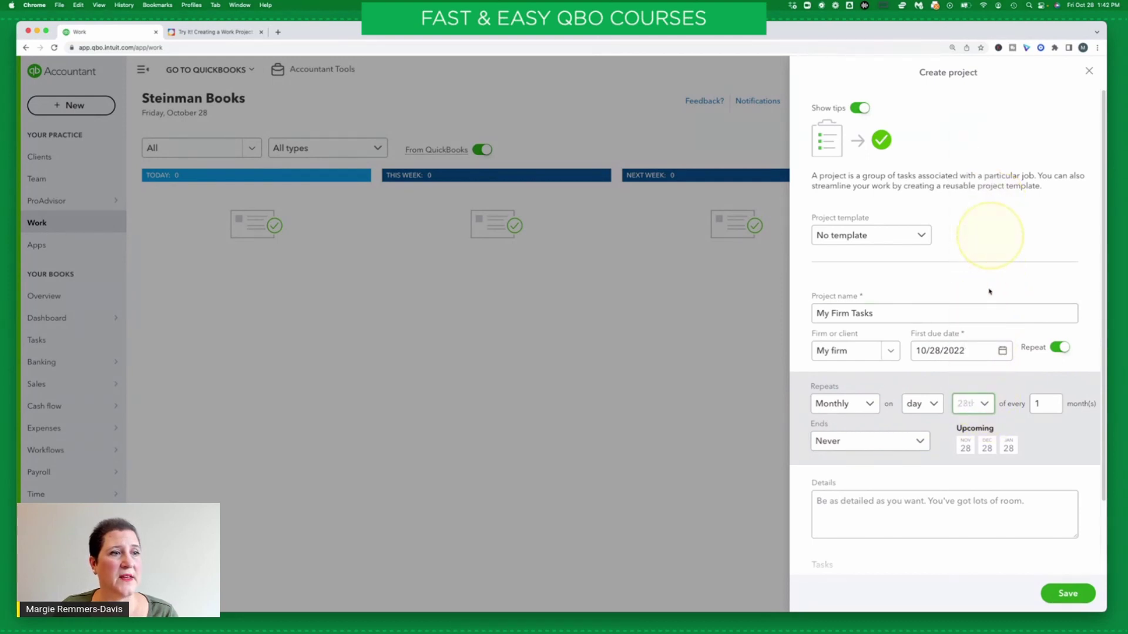
click(986, 410)
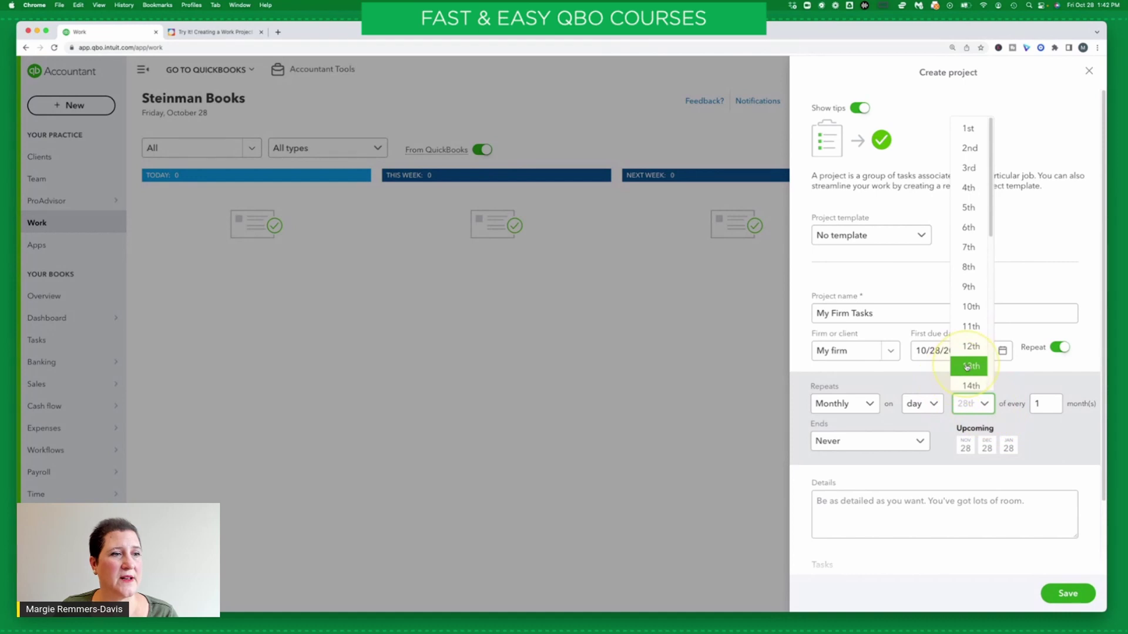
scroll(968, 367, down, 5)
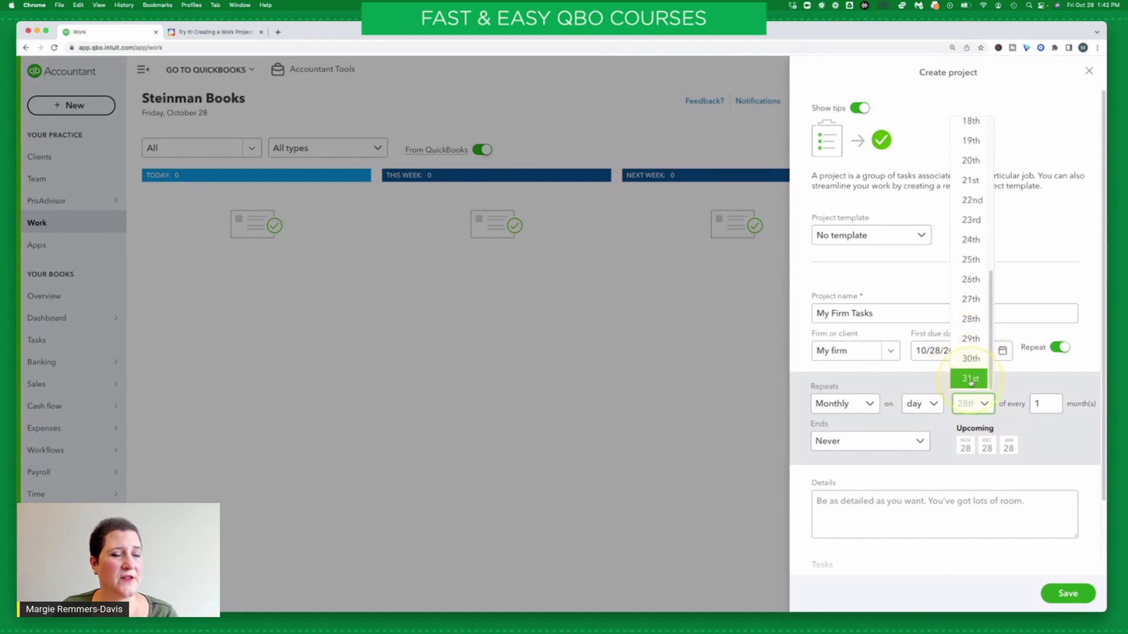
click(970, 379)
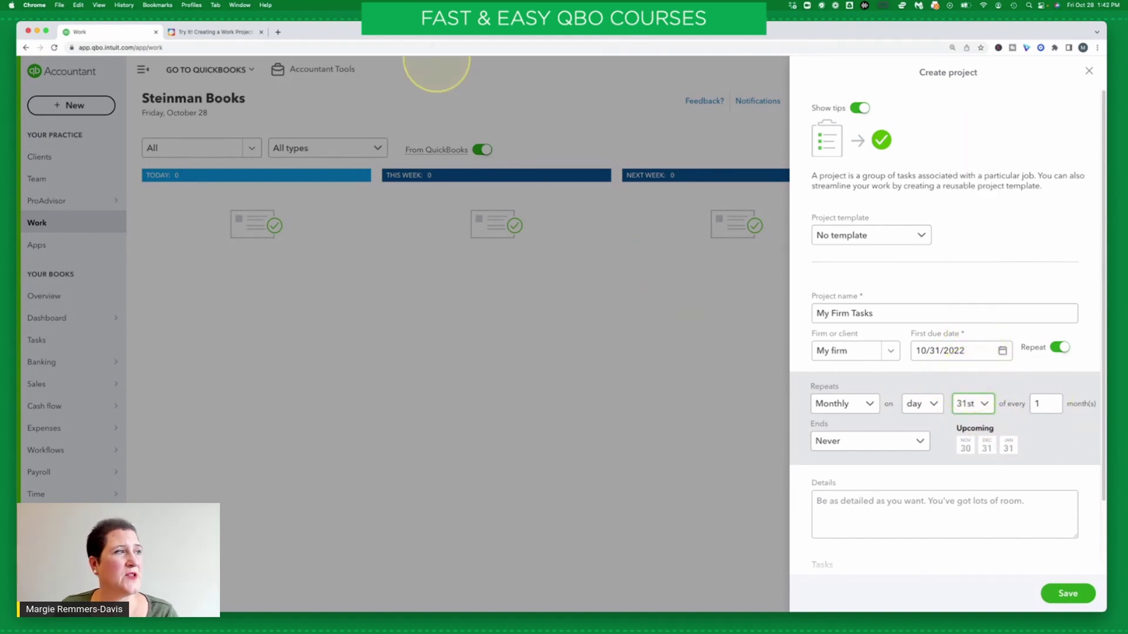
- Check Step 6 of the exercise and add a blank task to the QuickBooks project
click(213, 32)
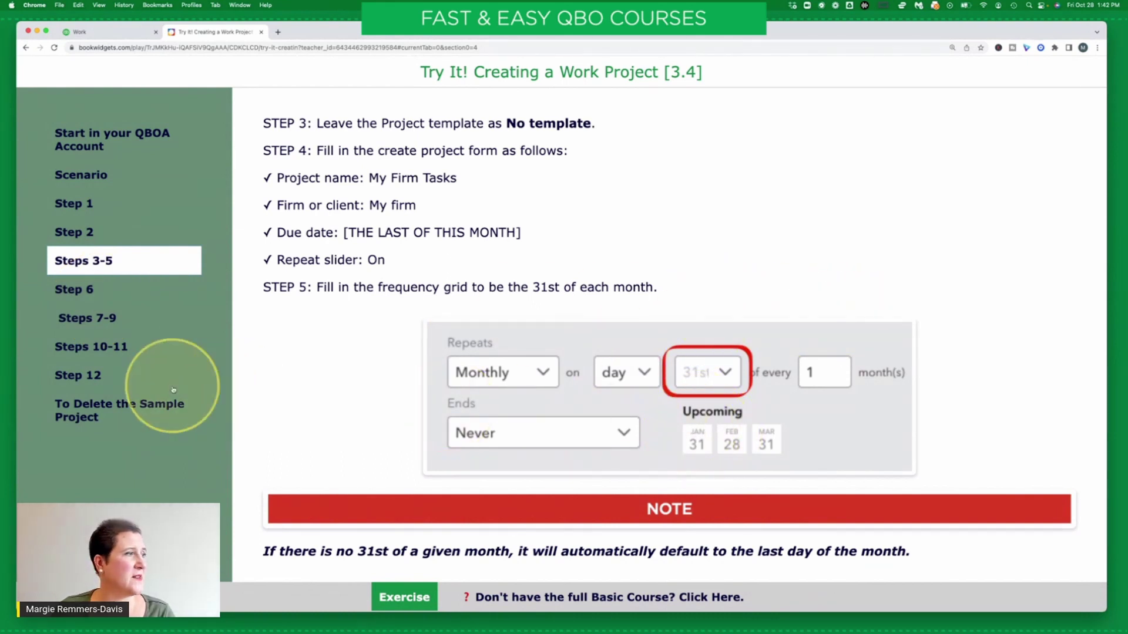
click(83, 289)
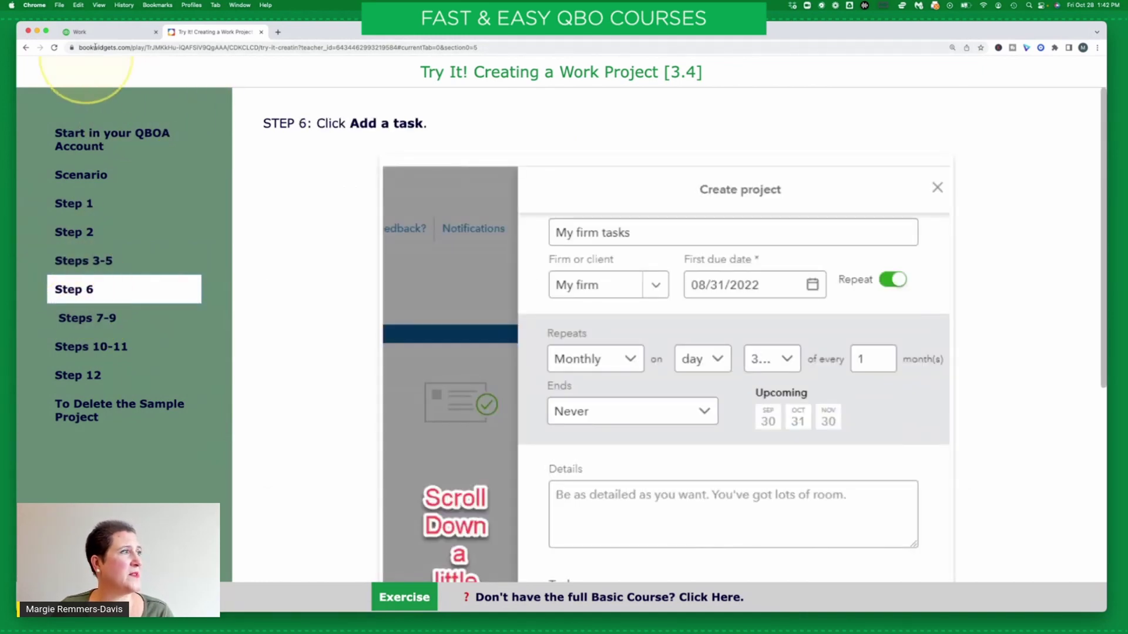
click(79, 32)
scroll(913, 420, down, 3)
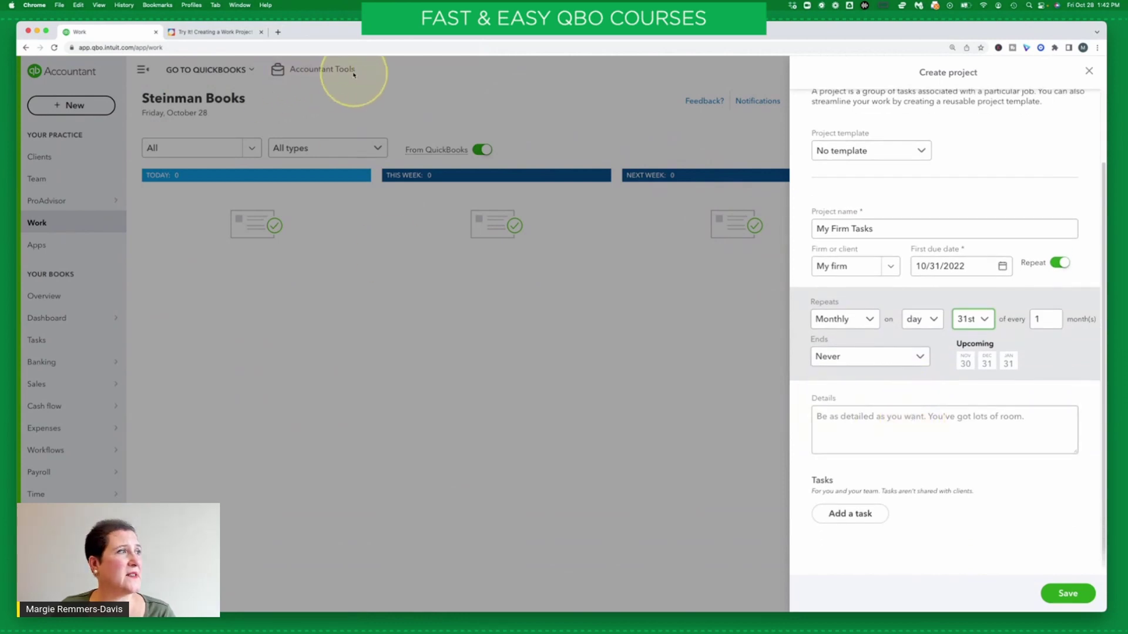
click(218, 33)
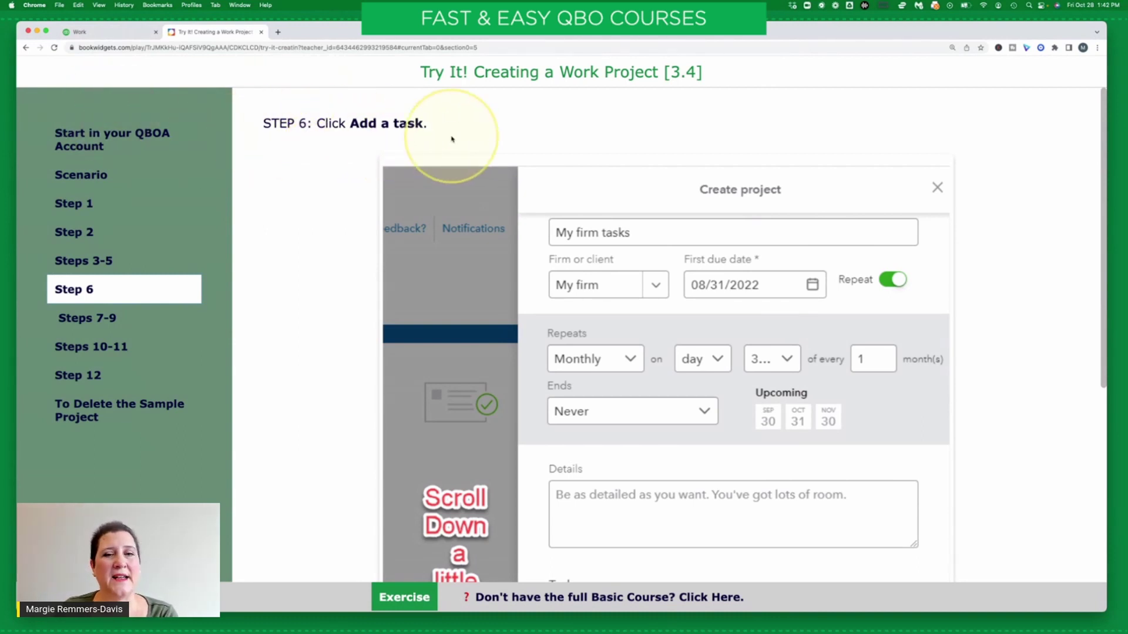
scroll(693, 329, down, 5)
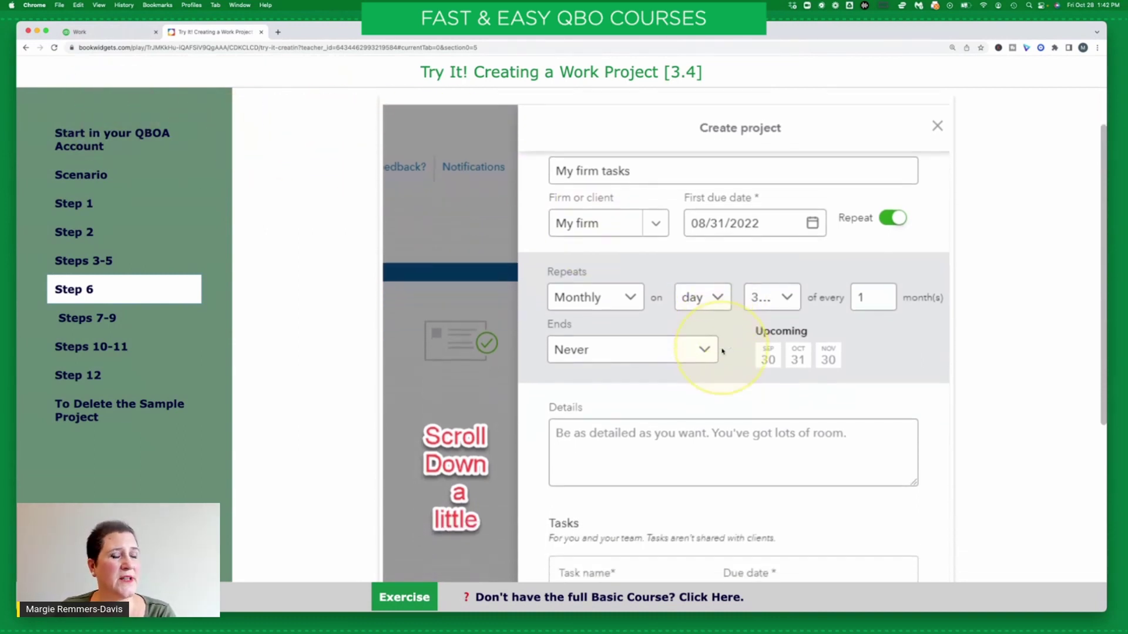
scroll(722, 351, down, 3)
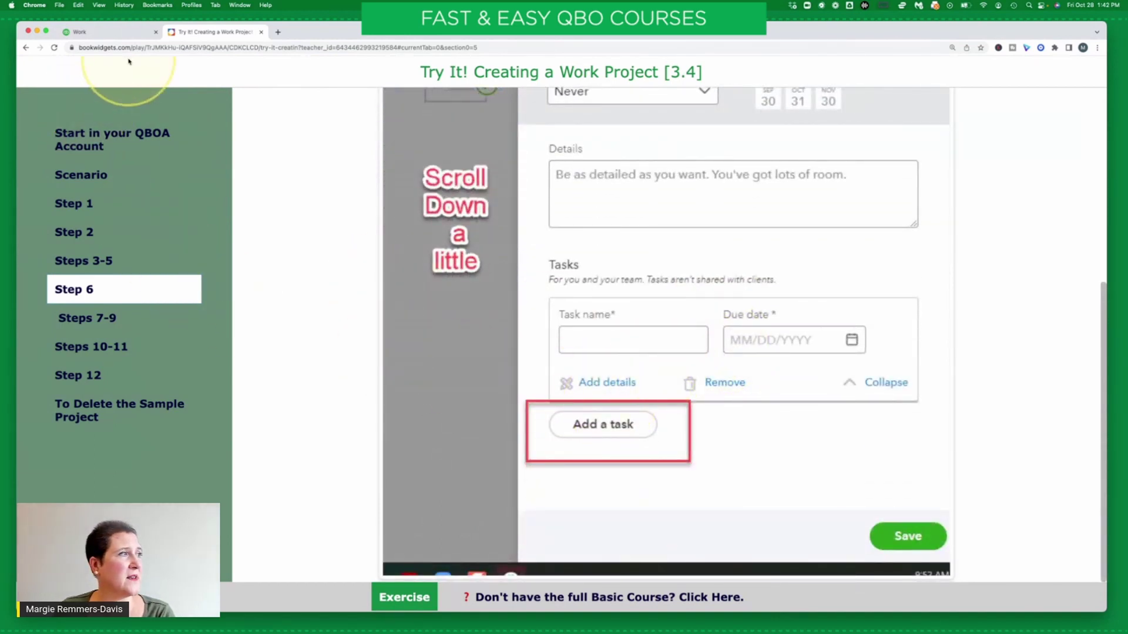
click(99, 33)
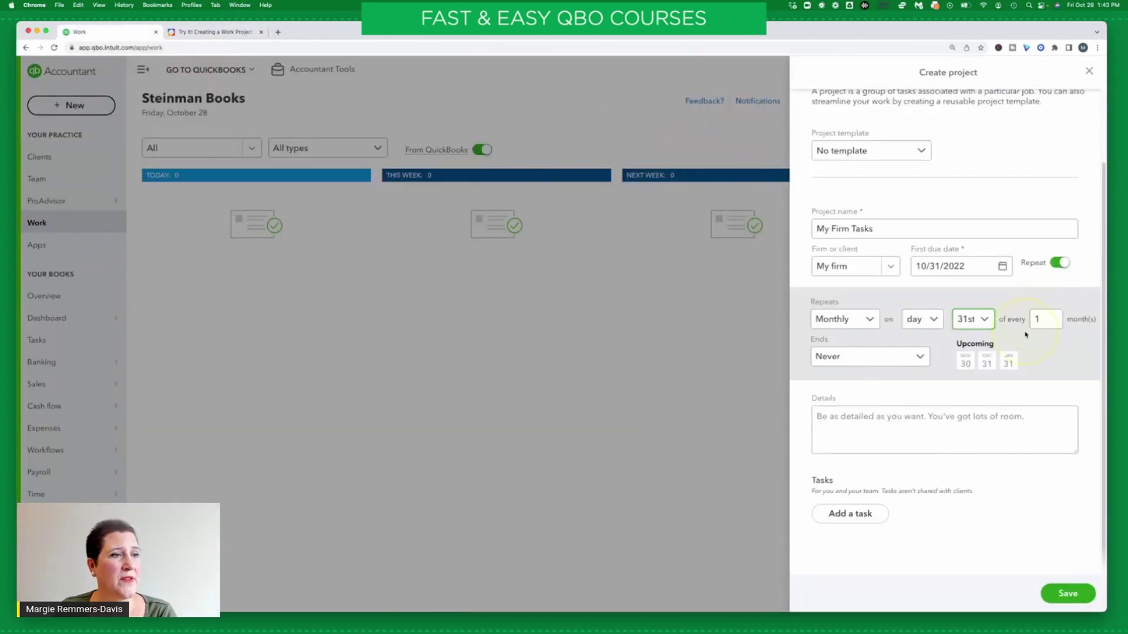
click(849, 514)
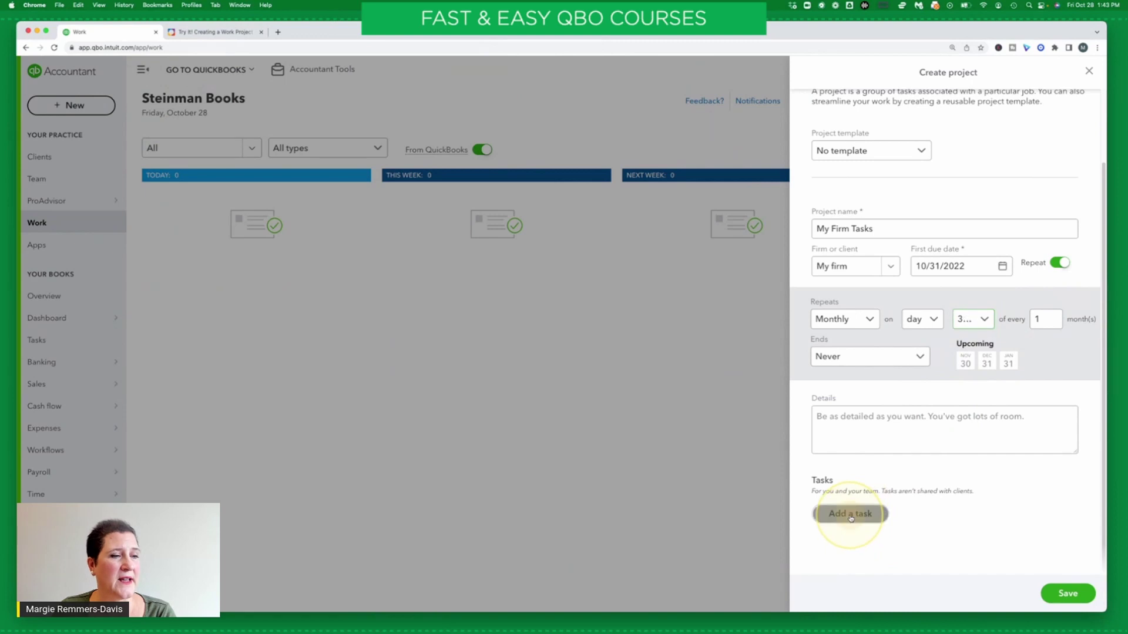
scroll(965, 375, down, 3)
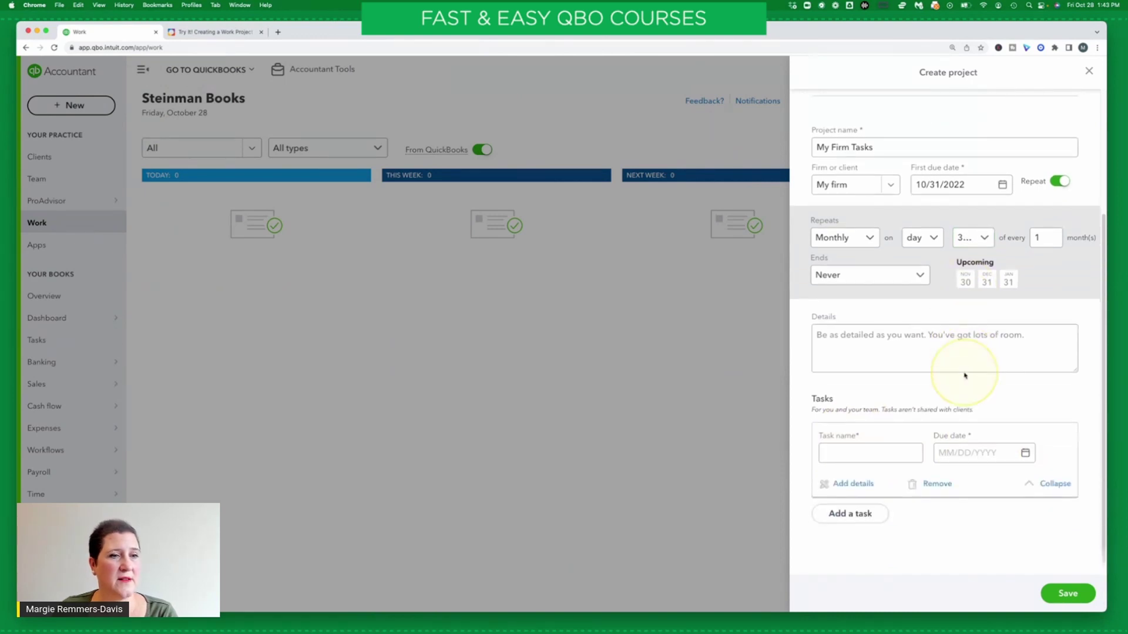
- Check Steps 7-9 of the exercise and fill in the QuickBooks task as Pay firm bills, due 10/31/2022, collapsing its entry
click(220, 34)
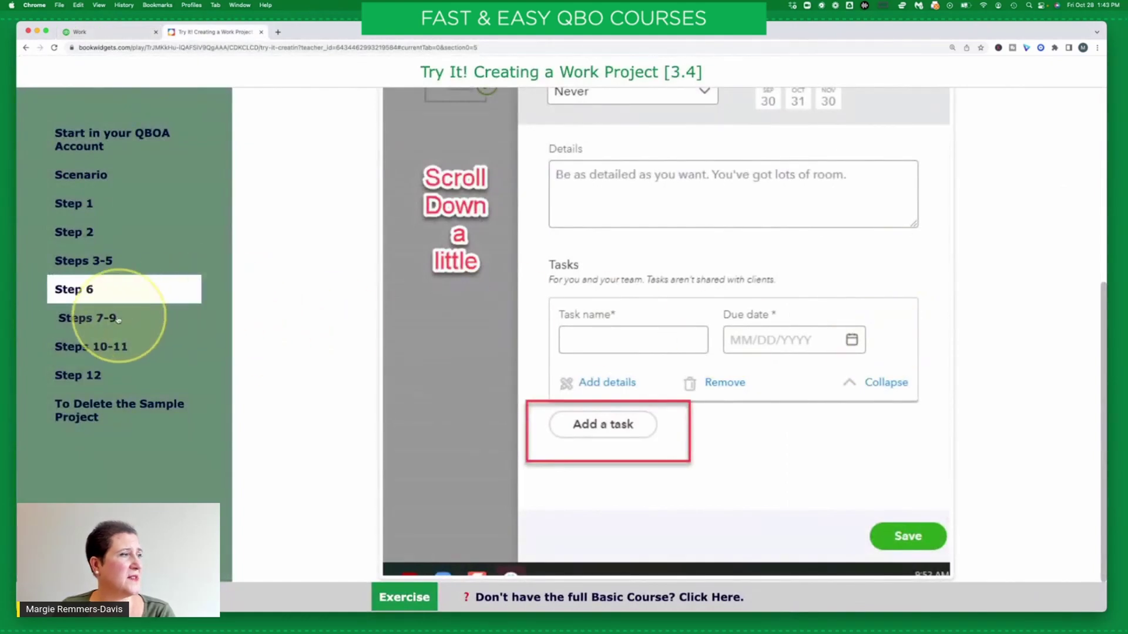
click(114, 319)
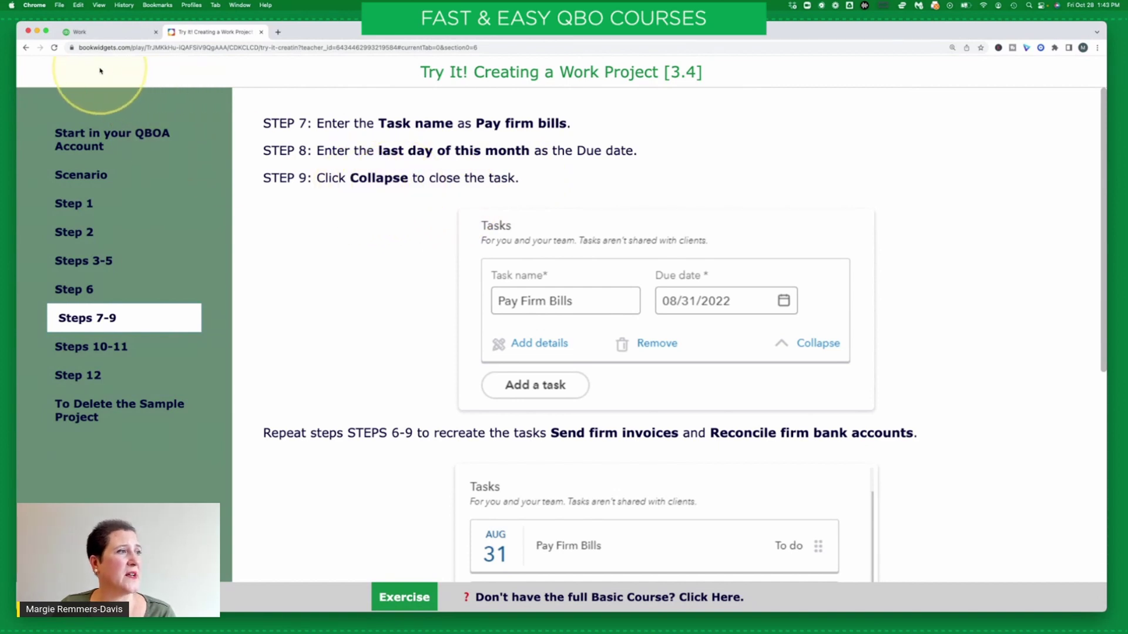
click(110, 38)
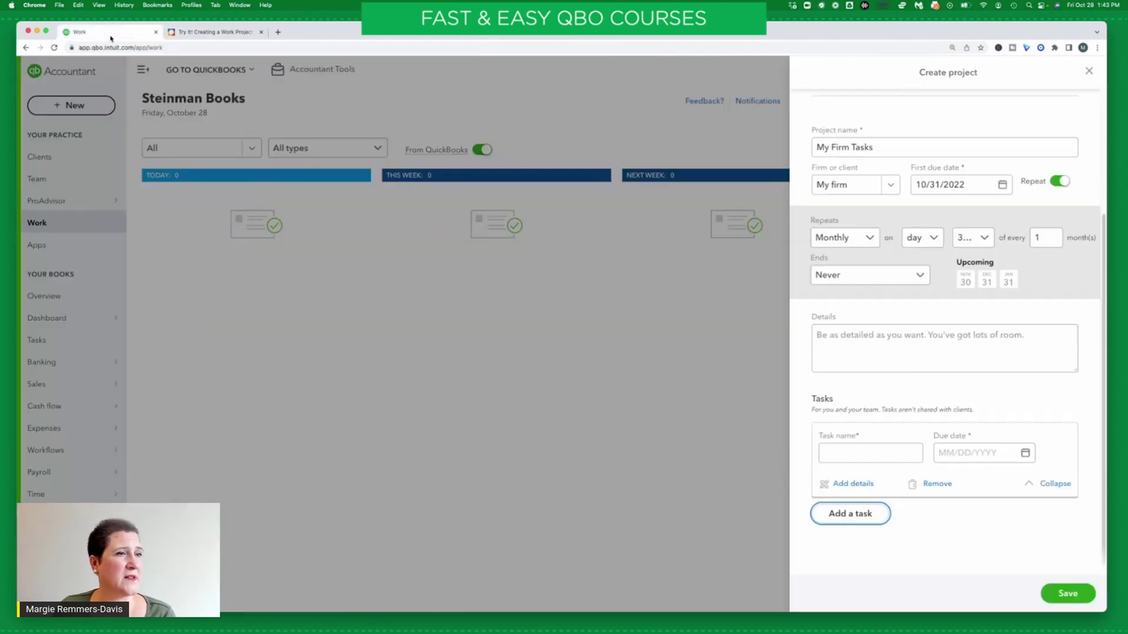
click(848, 451)
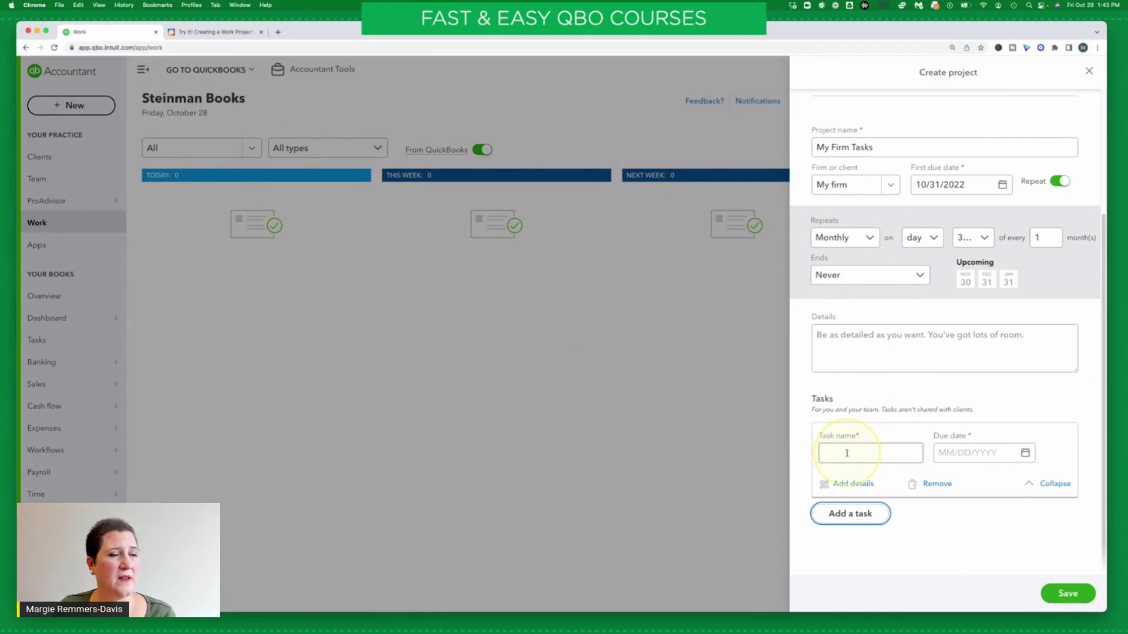
click(918, 453)
text(Pay firm bills)
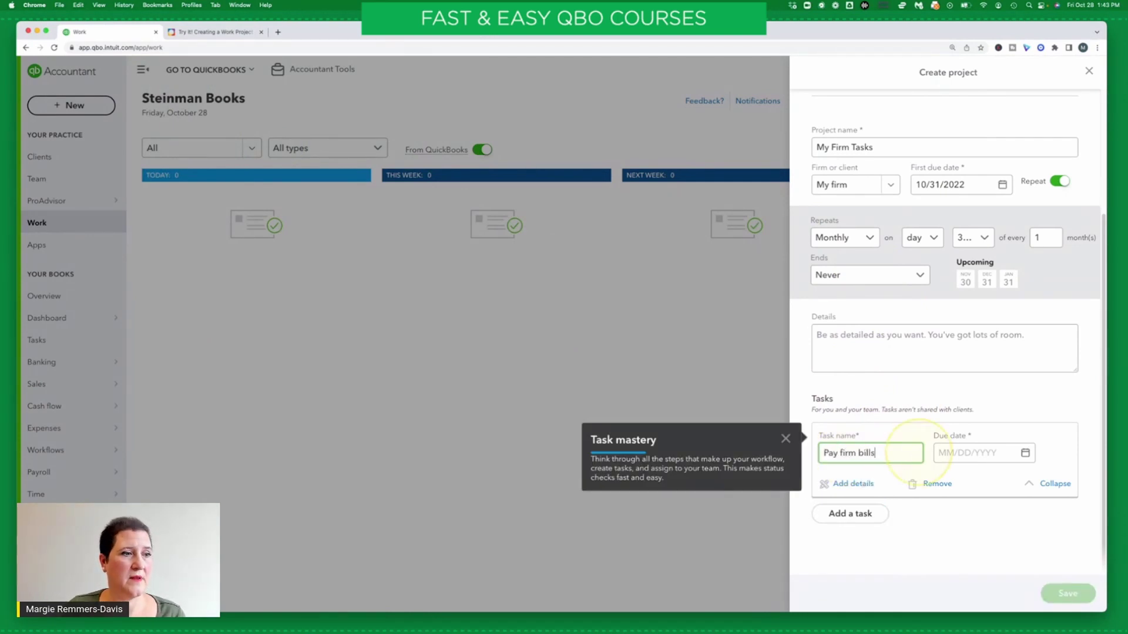
click(1024, 453)
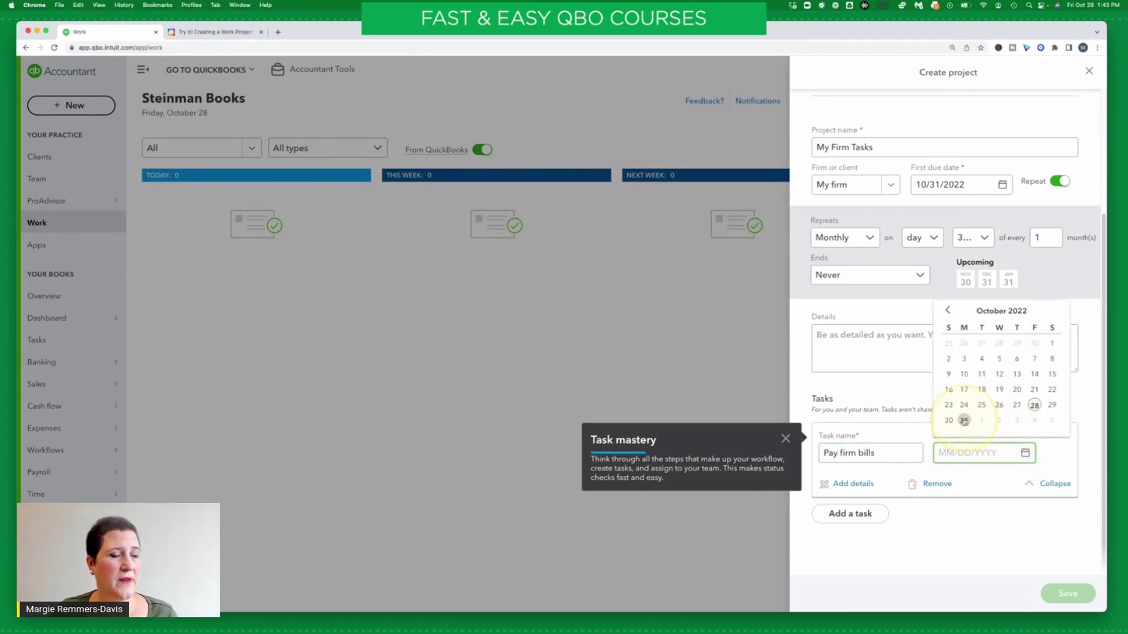
click(963, 420)
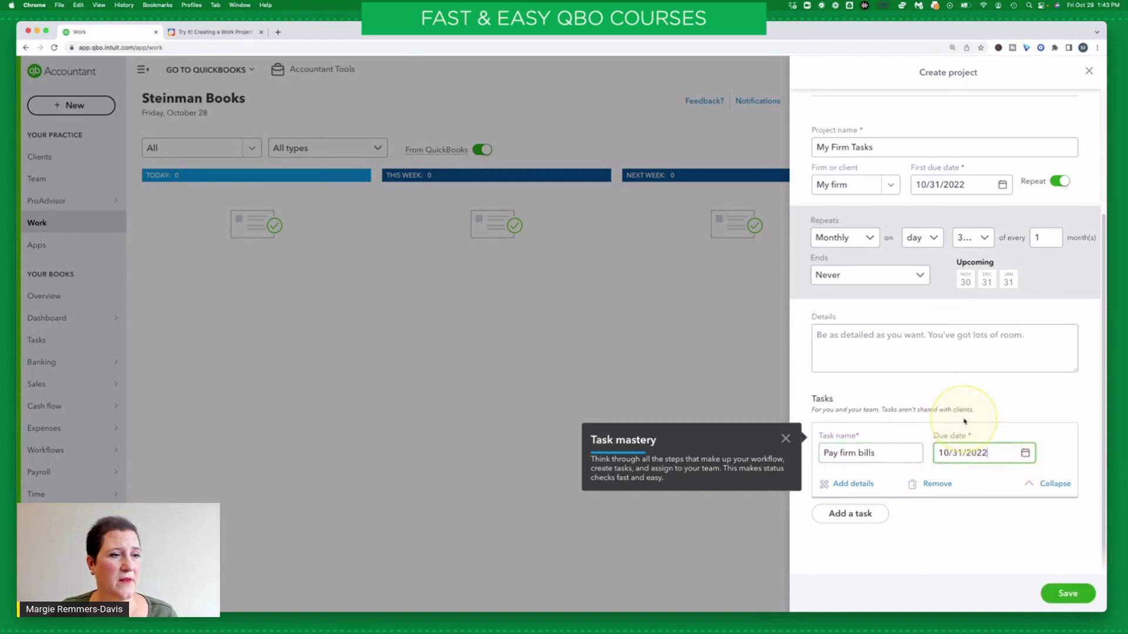
click(1056, 485)
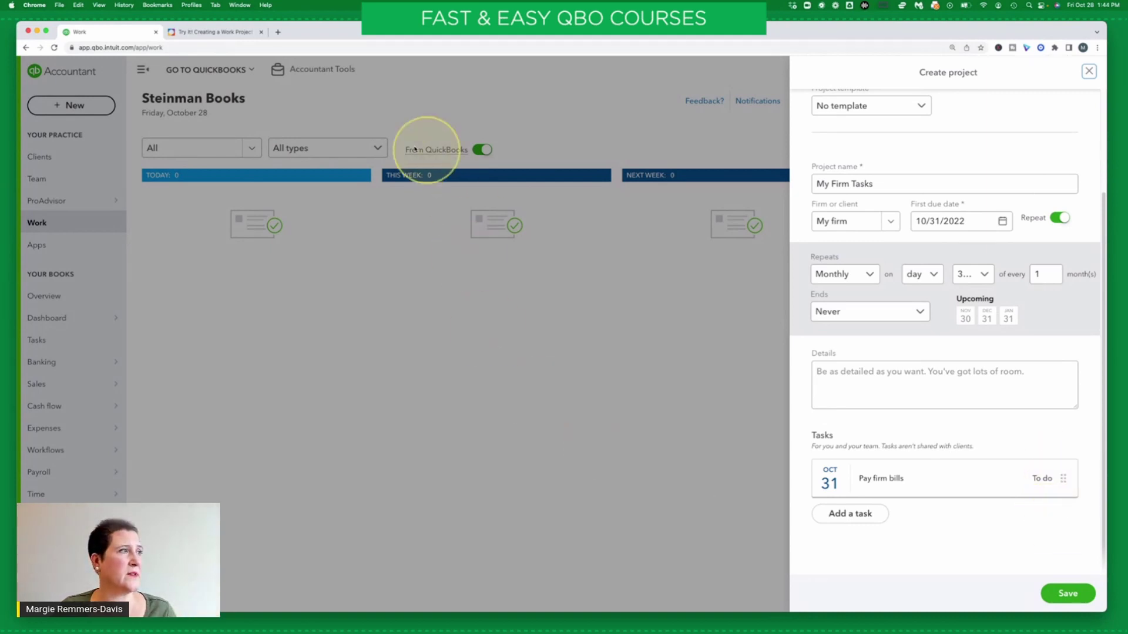
- Examine the rest of Steps 7-9 in the exercise for the additional tasks the project needs
click(213, 31)
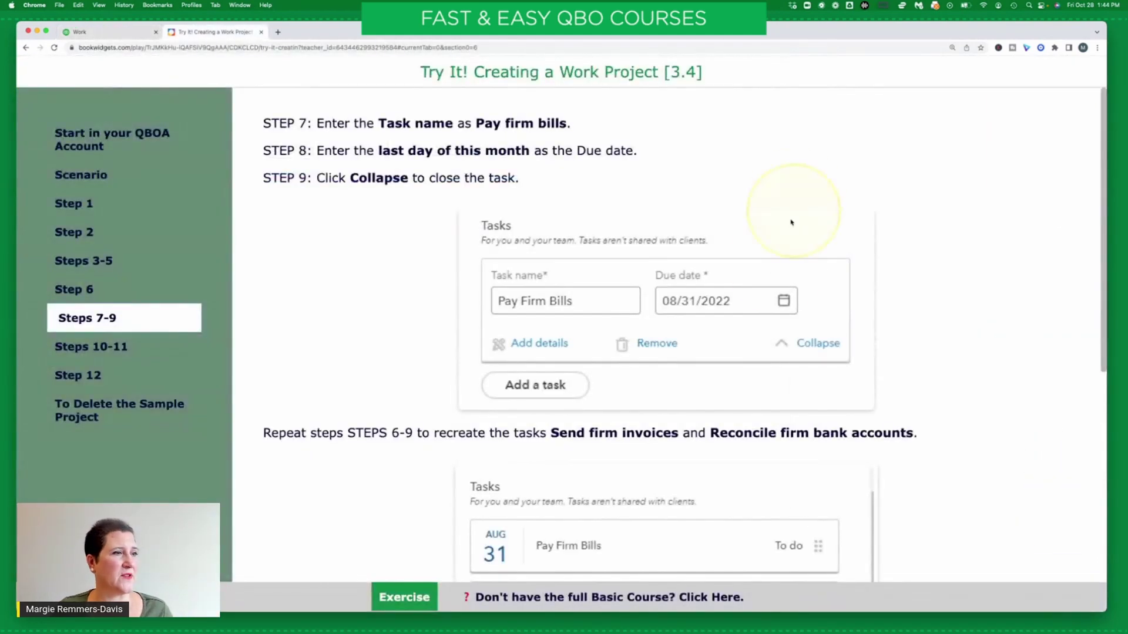
scroll(428, 373, down, 3)
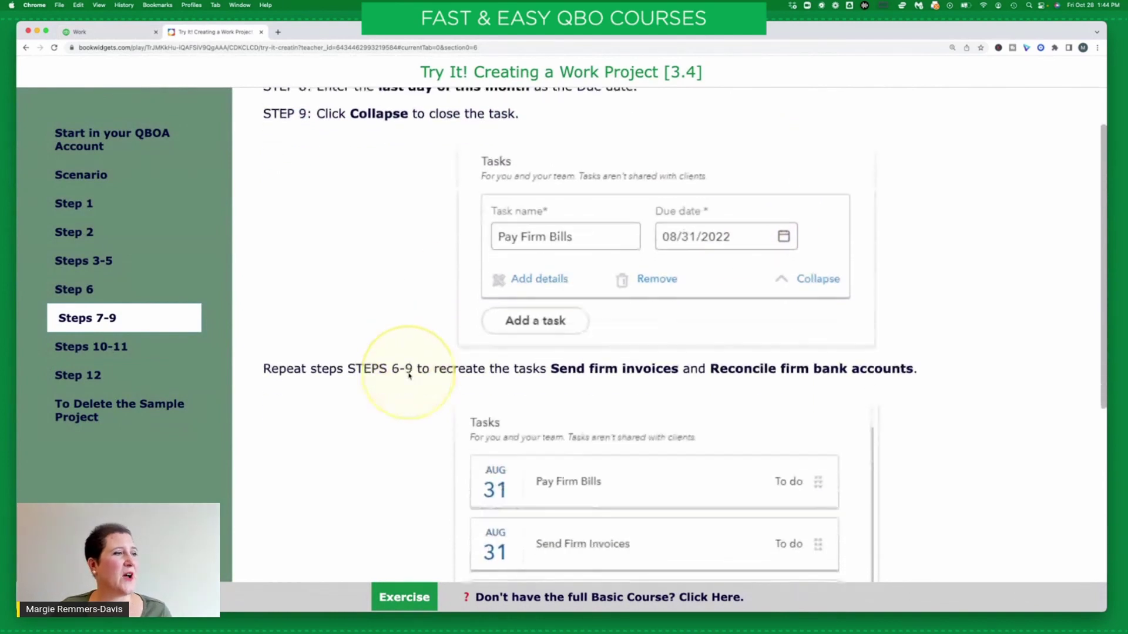
scroll(409, 376, up, 3)
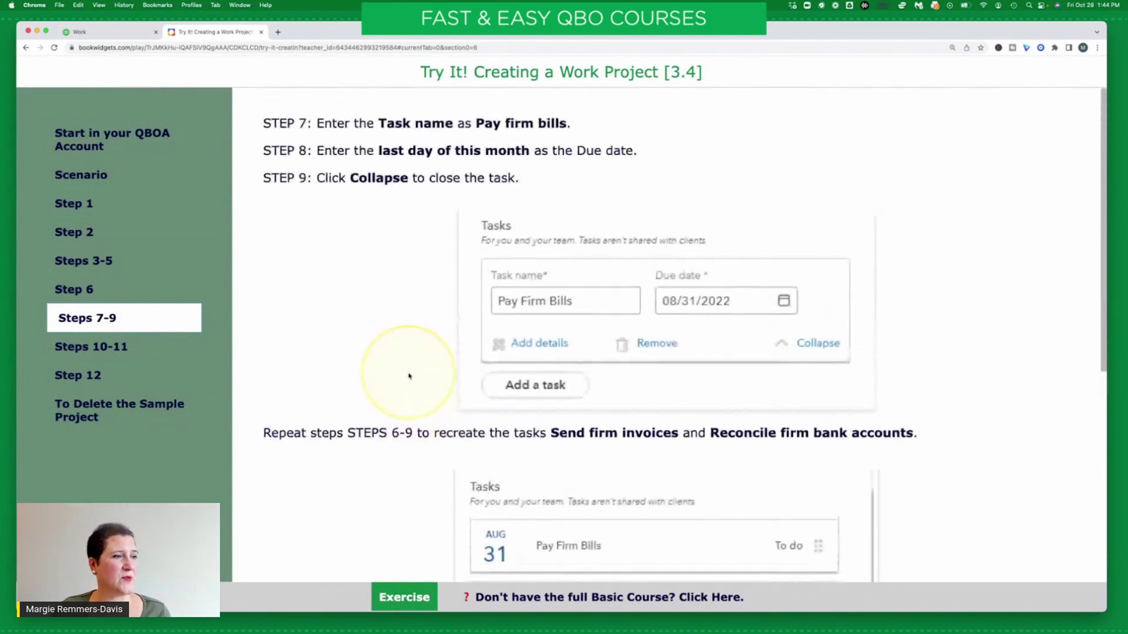
scroll(408, 376, down, 5)
scroll(409, 376, down, 4)
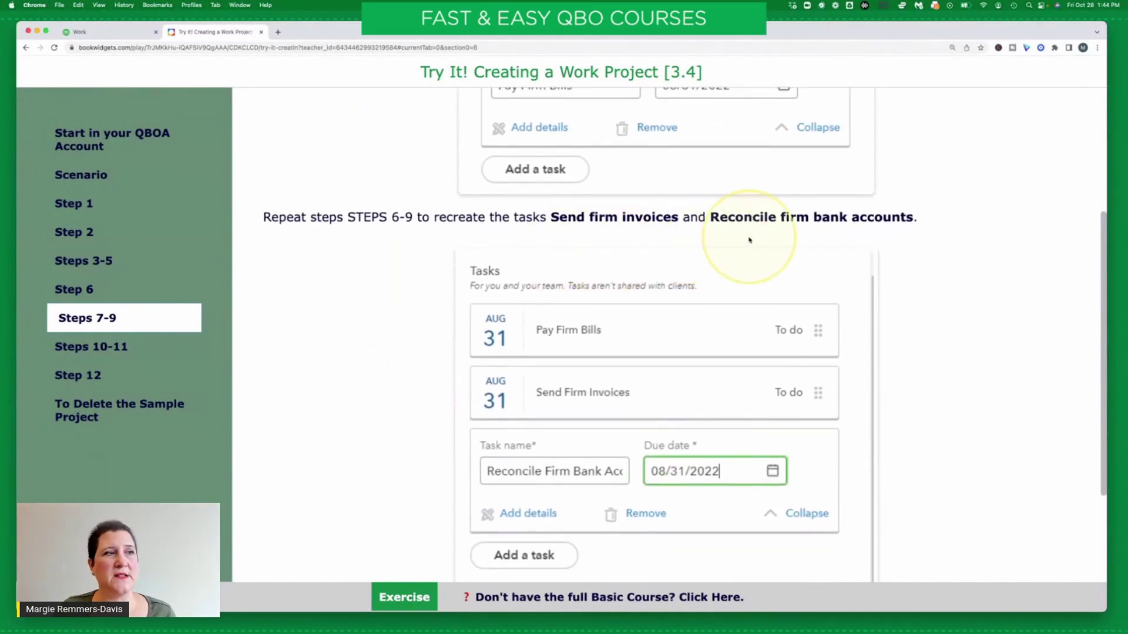
scroll(354, 281, up, 2)
scroll(355, 281, up, 7)
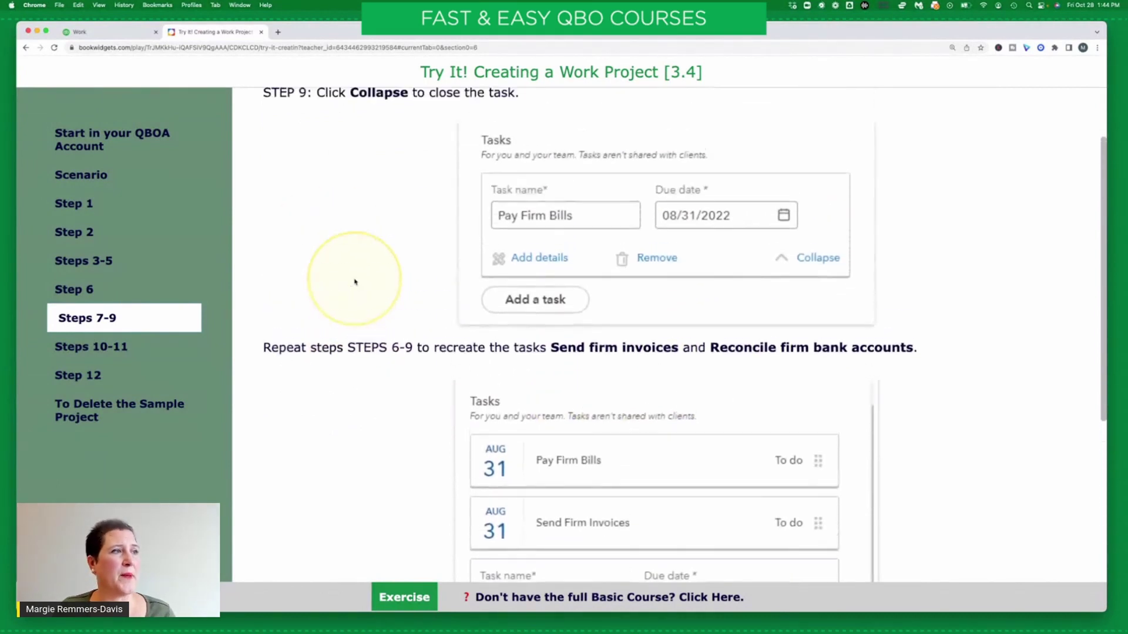
scroll(354, 281, down, 4)
scroll(355, 281, down, 10)
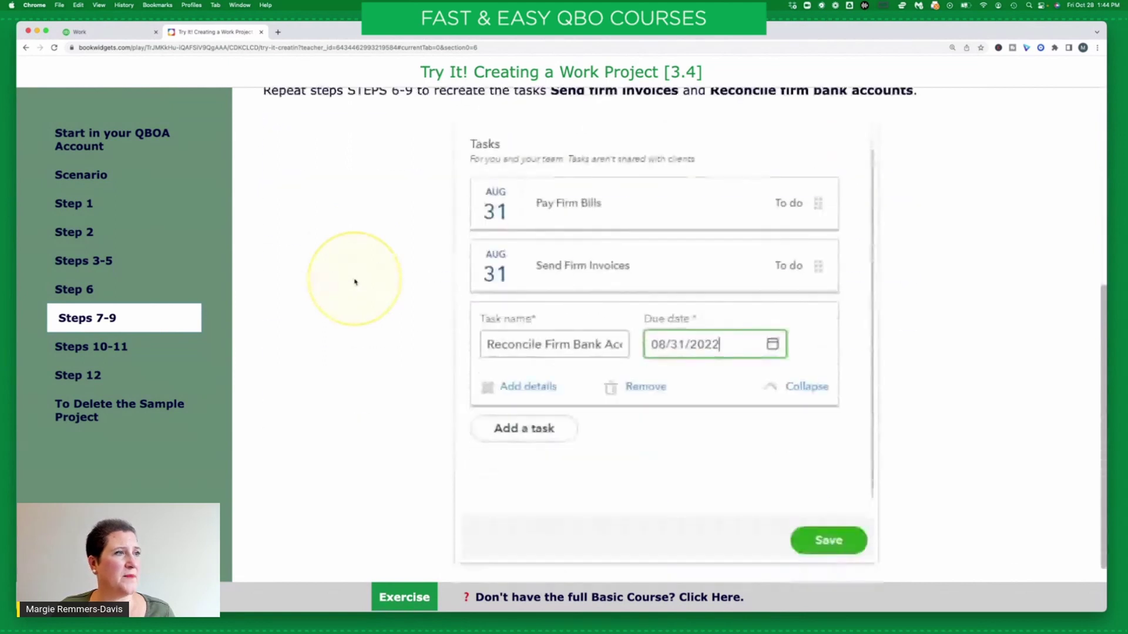
scroll(355, 280, up, 3)
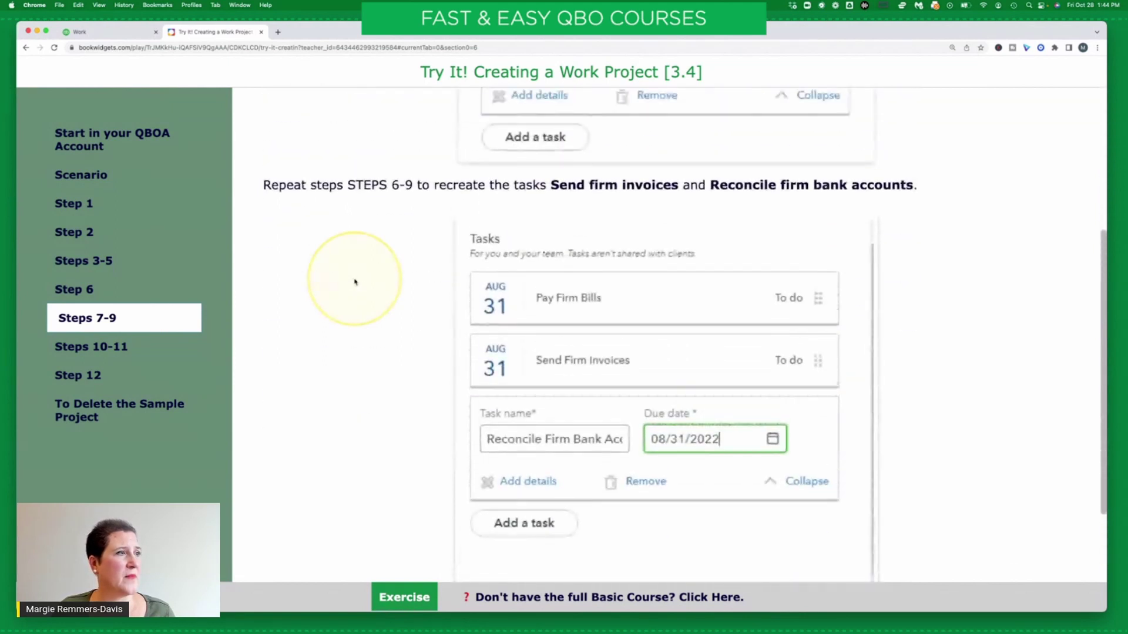
- Return to QuickBooks and add a project task named Send firm invoices, due 10/31/2022, collapsing its entry
click(118, 37)
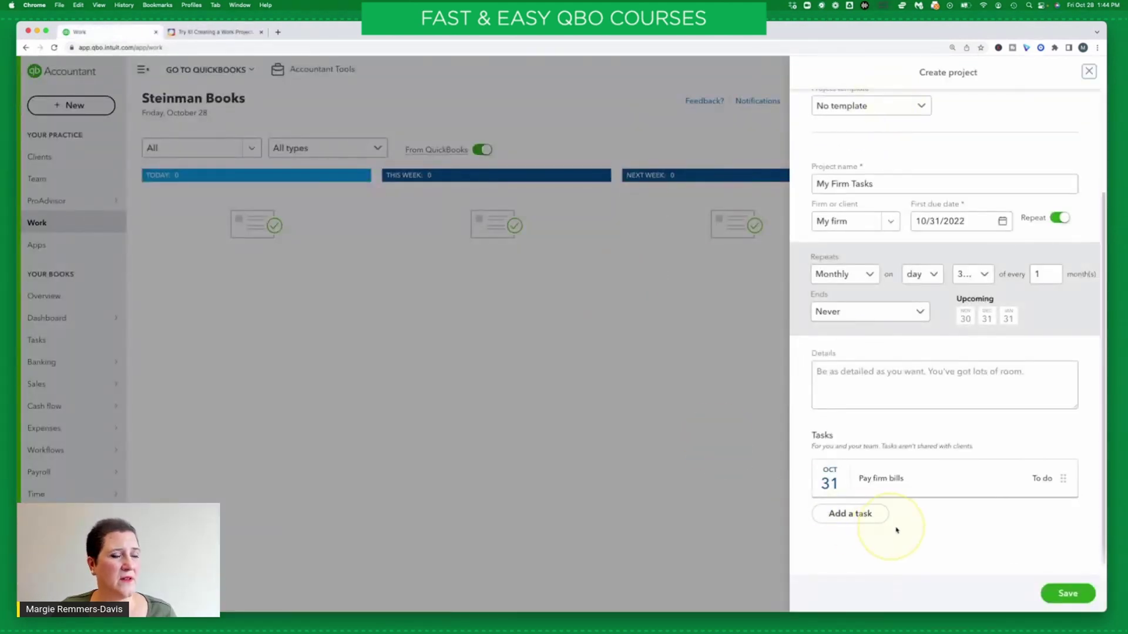
click(844, 517)
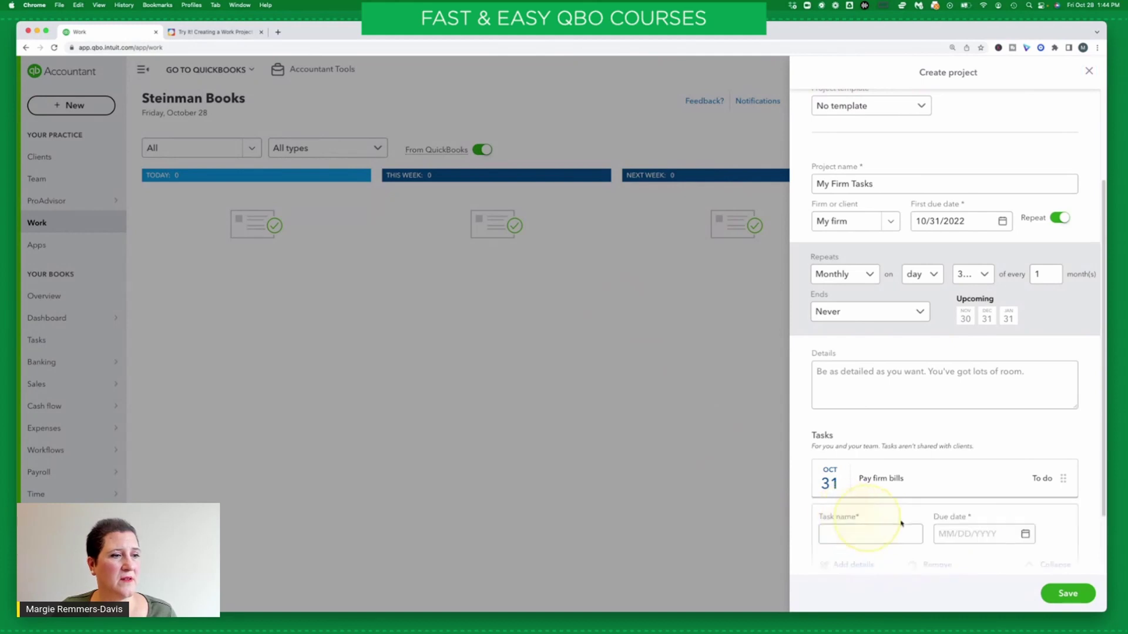
click(866, 533)
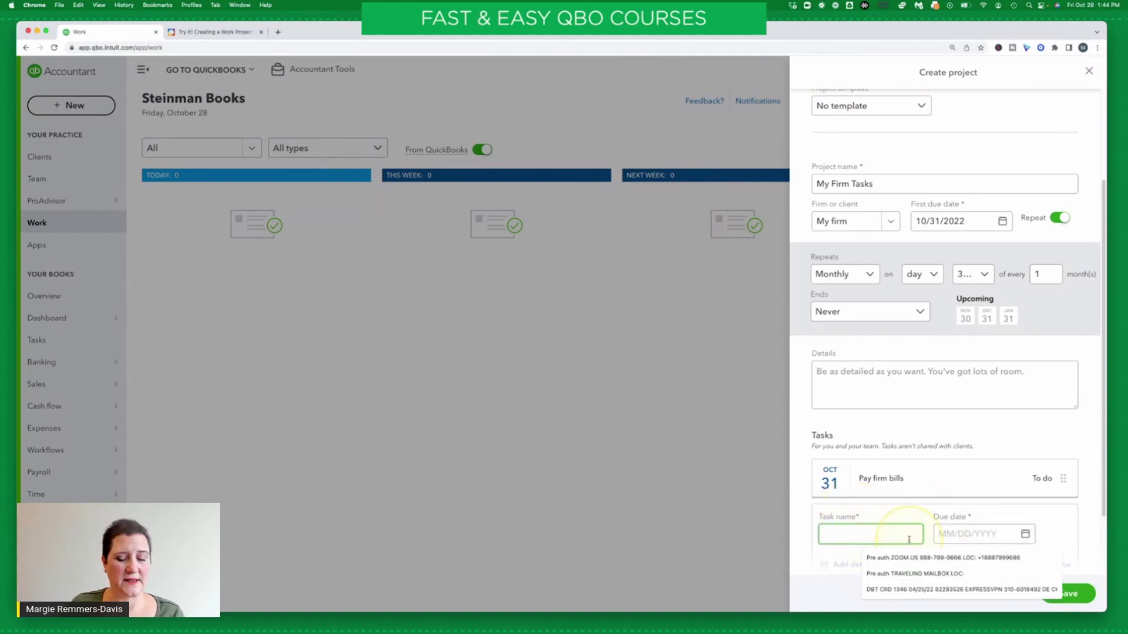
text(Send firm invoices)
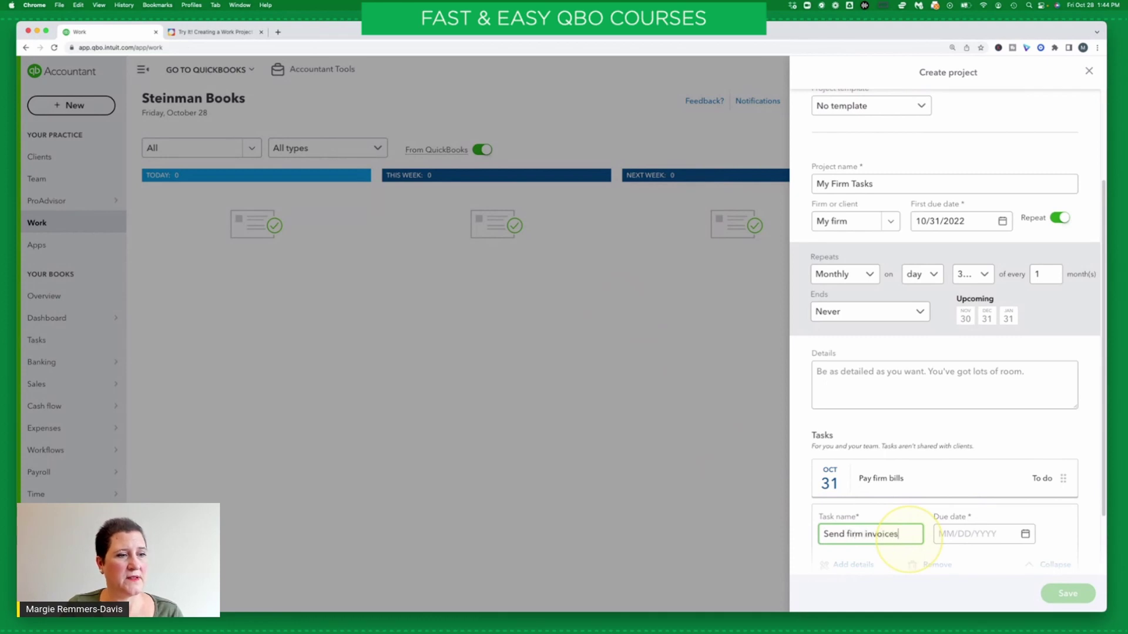
key(Tab)
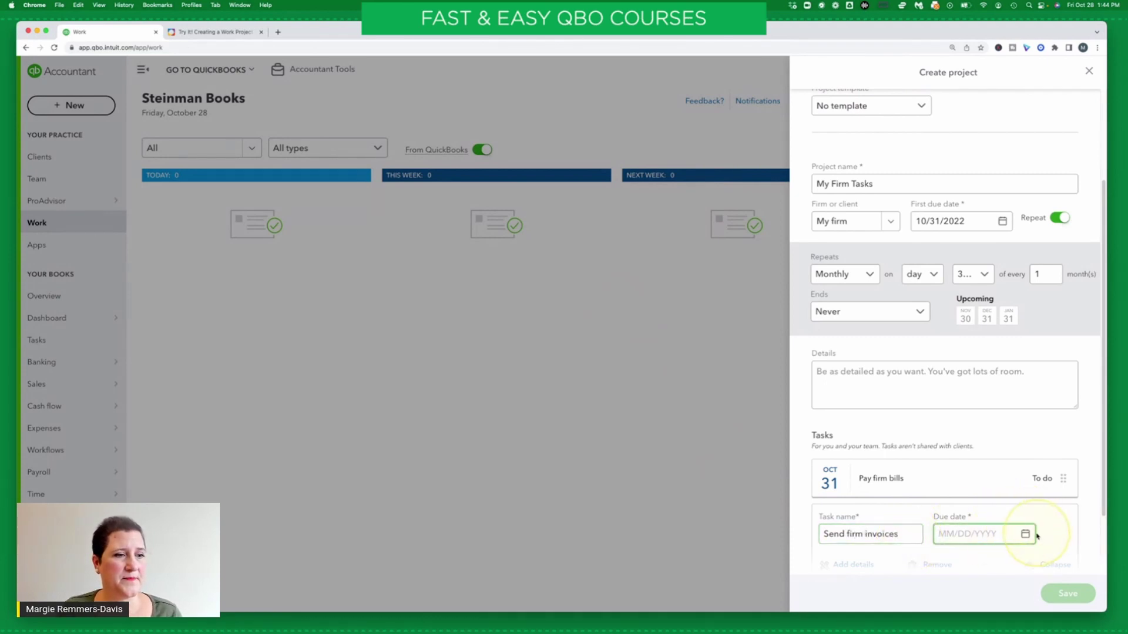
click(1025, 534)
click(961, 502)
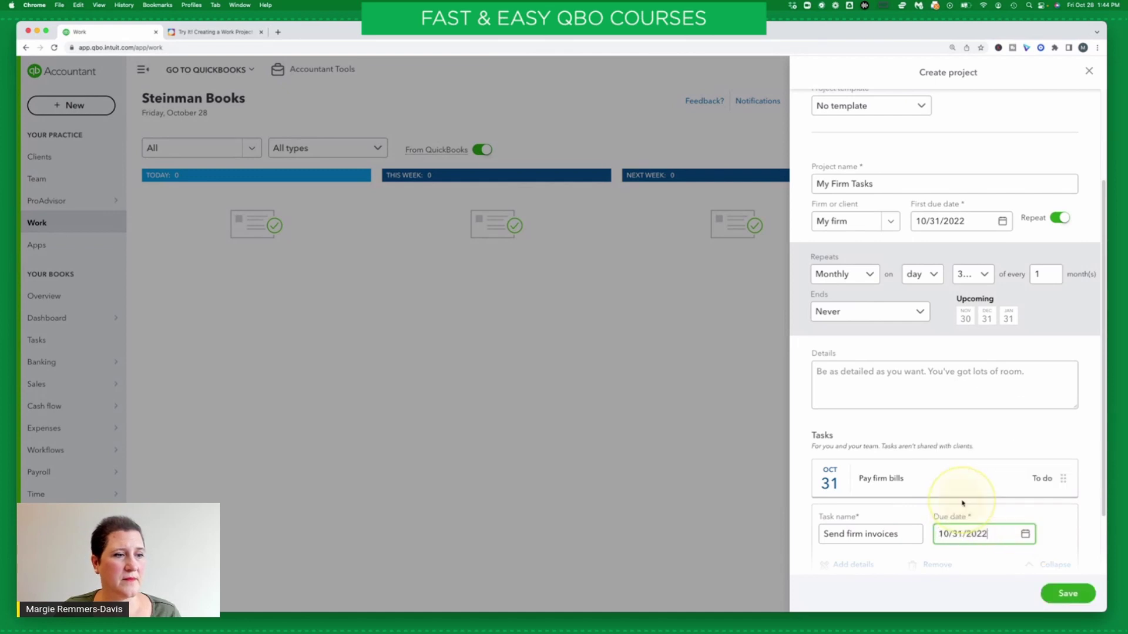
click(1058, 549)
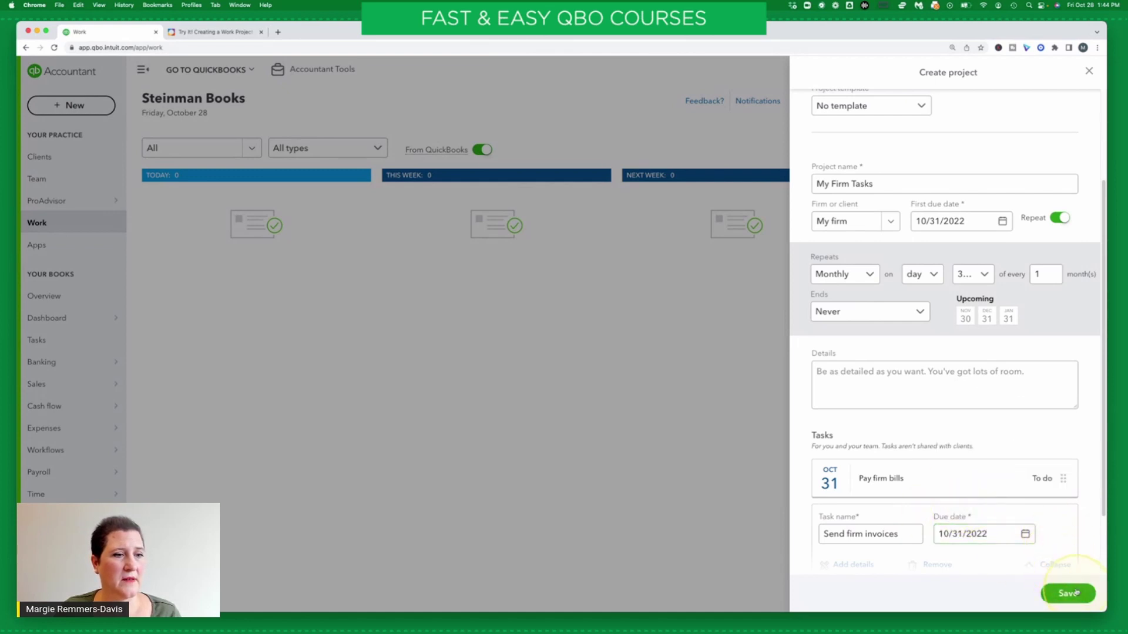
scroll(1076, 511, down, 3)
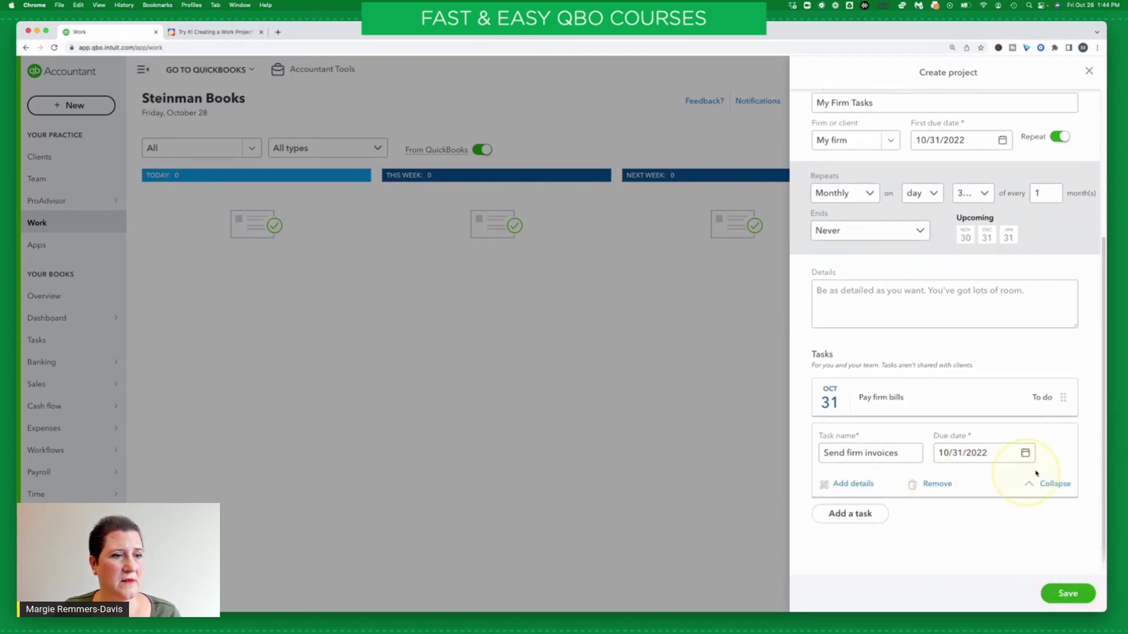
click(1052, 483)
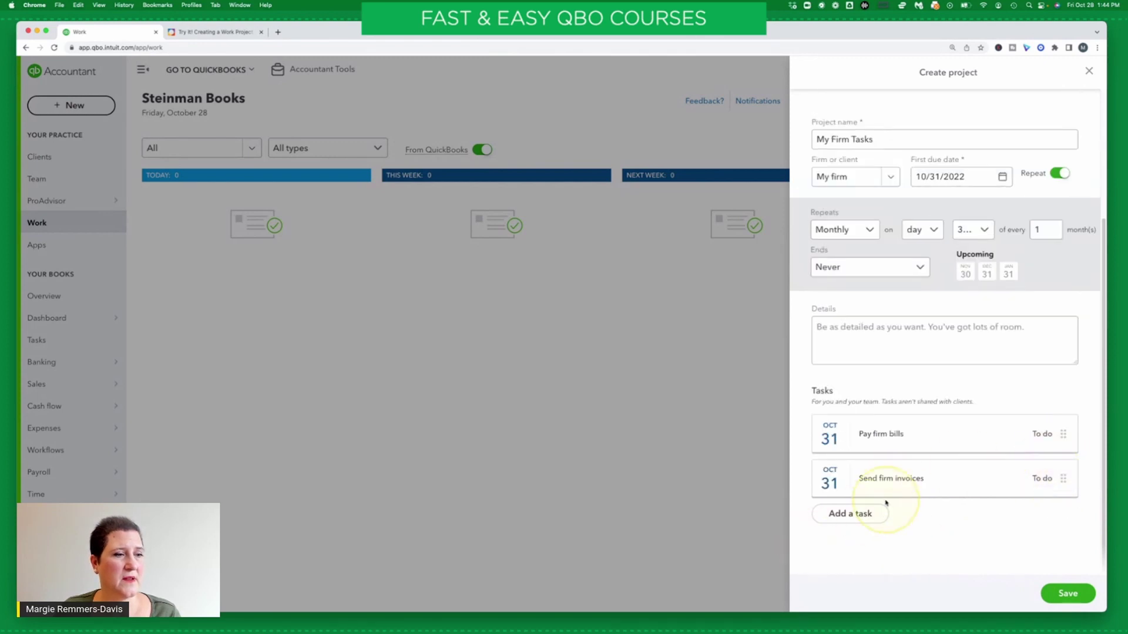
- Add another project task named Reconcile firm bank accounts, due 10/31/2022, and collapse its entry
click(857, 518)
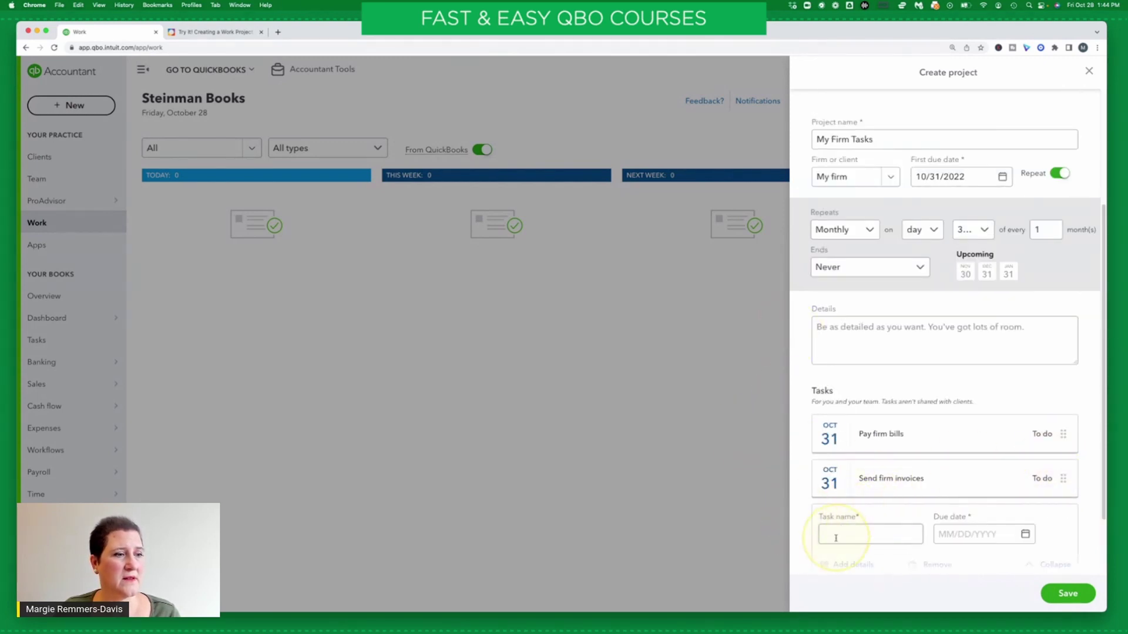
click(842, 536)
text(Re)
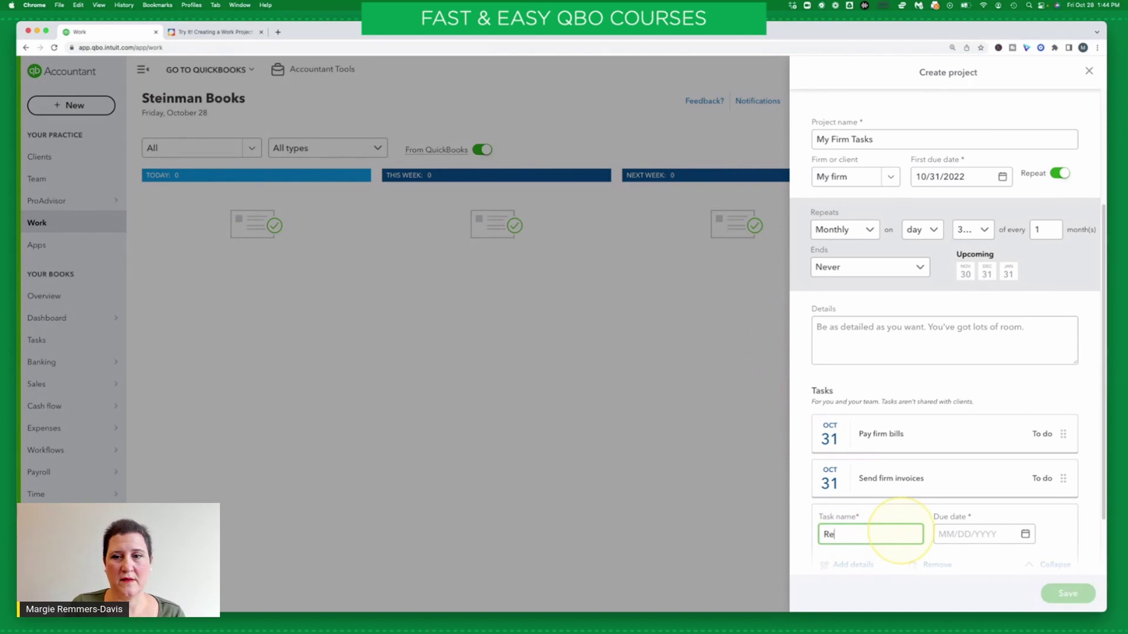
text(conci)
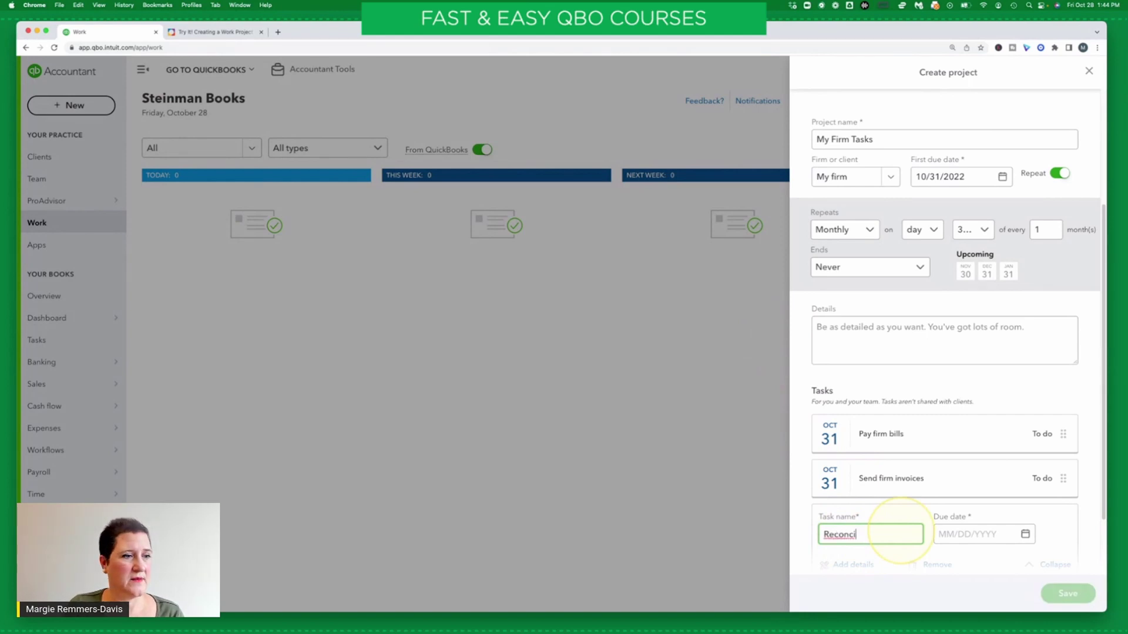
text(le firm)
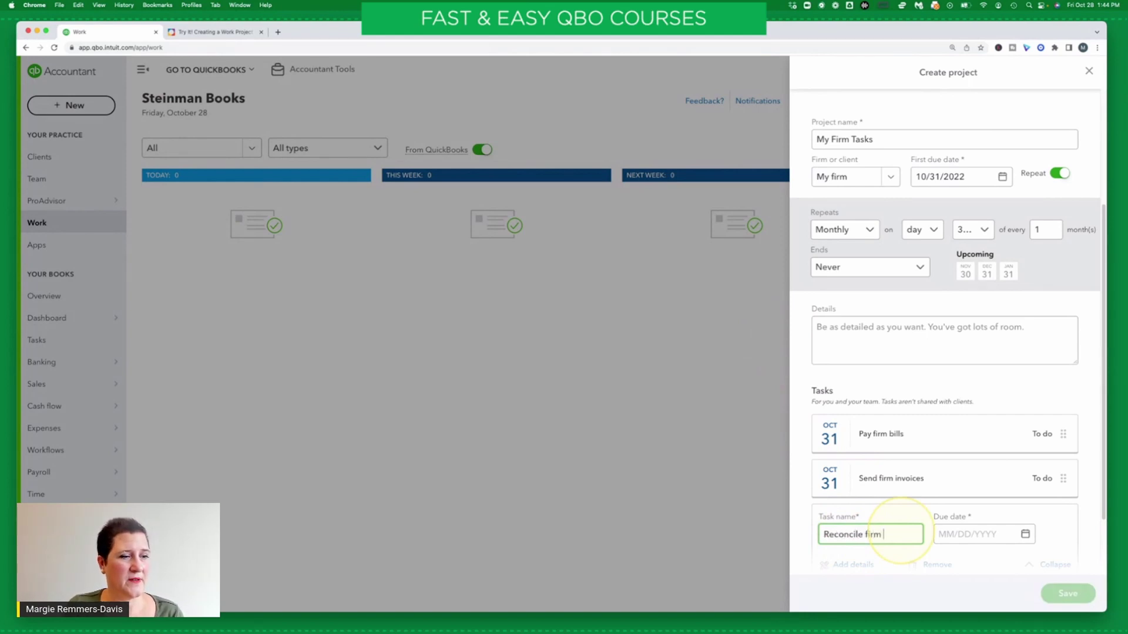
text( bank accounts)
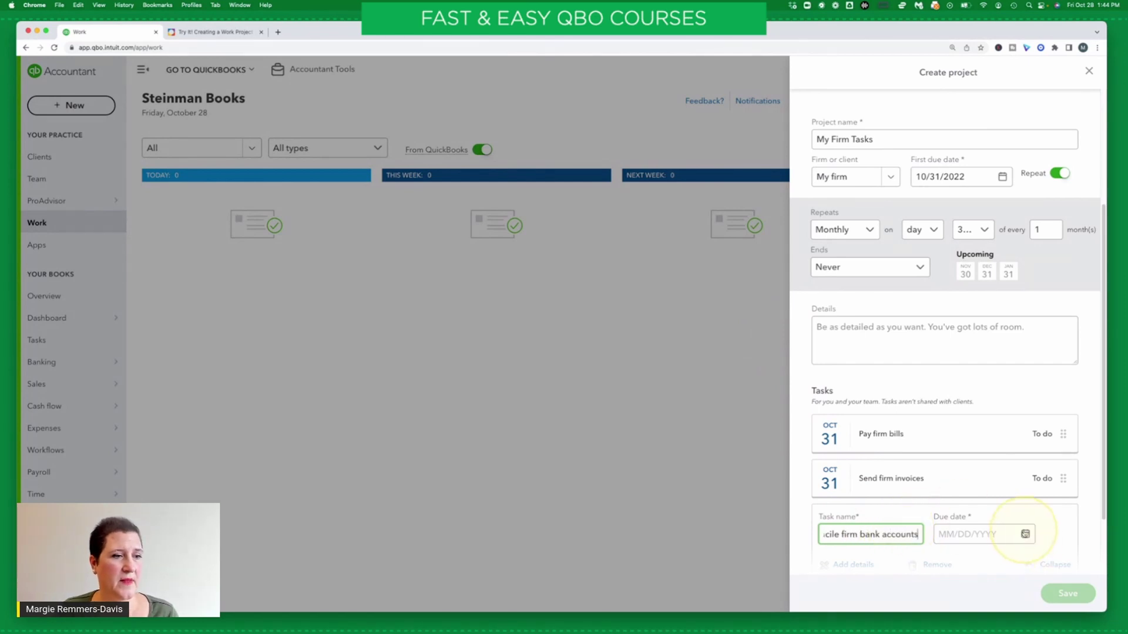
click(1025, 534)
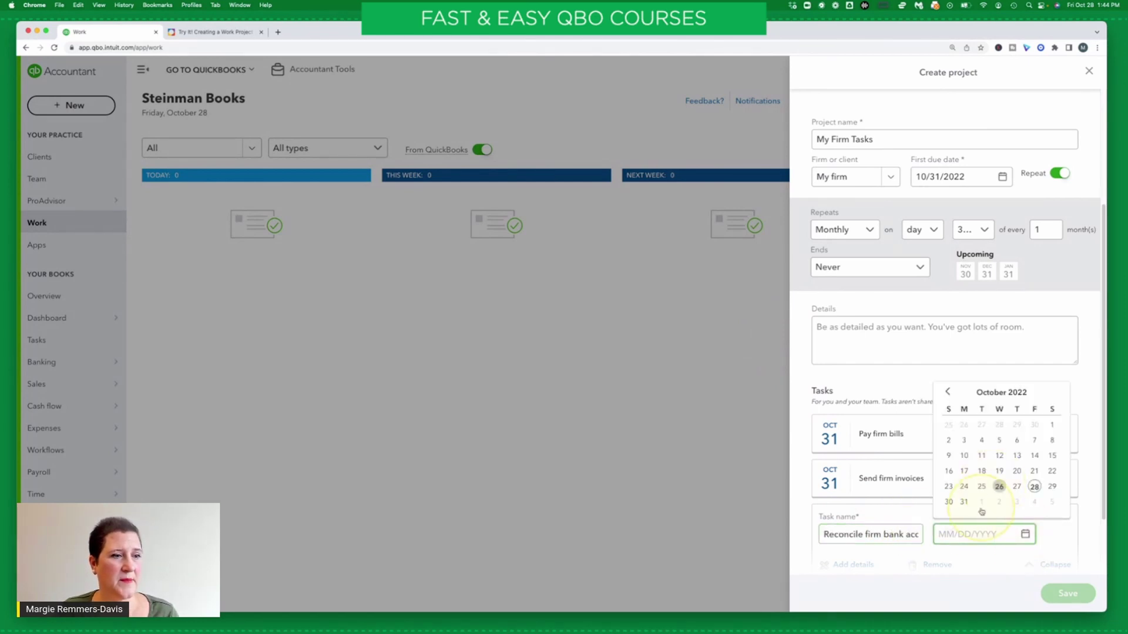
click(963, 502)
scroll(1053, 532, down, 2)
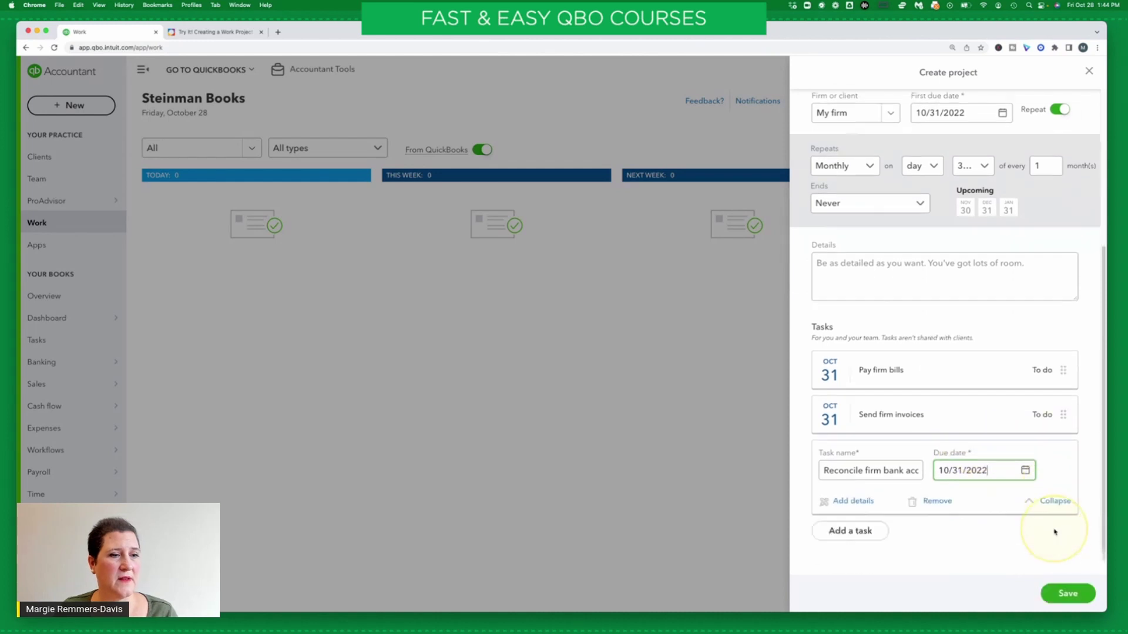
click(1055, 485)
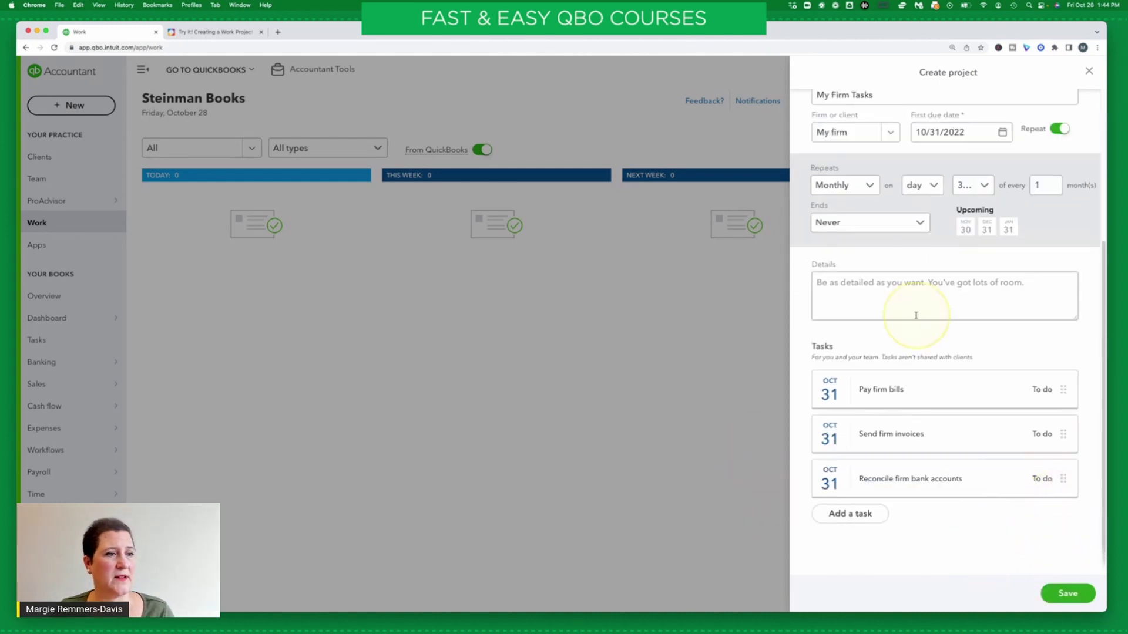
- Check Steps 10-11 of the exercise and move the Send firm invoices task above Pay firm bills in the QuickBooks project
click(218, 36)
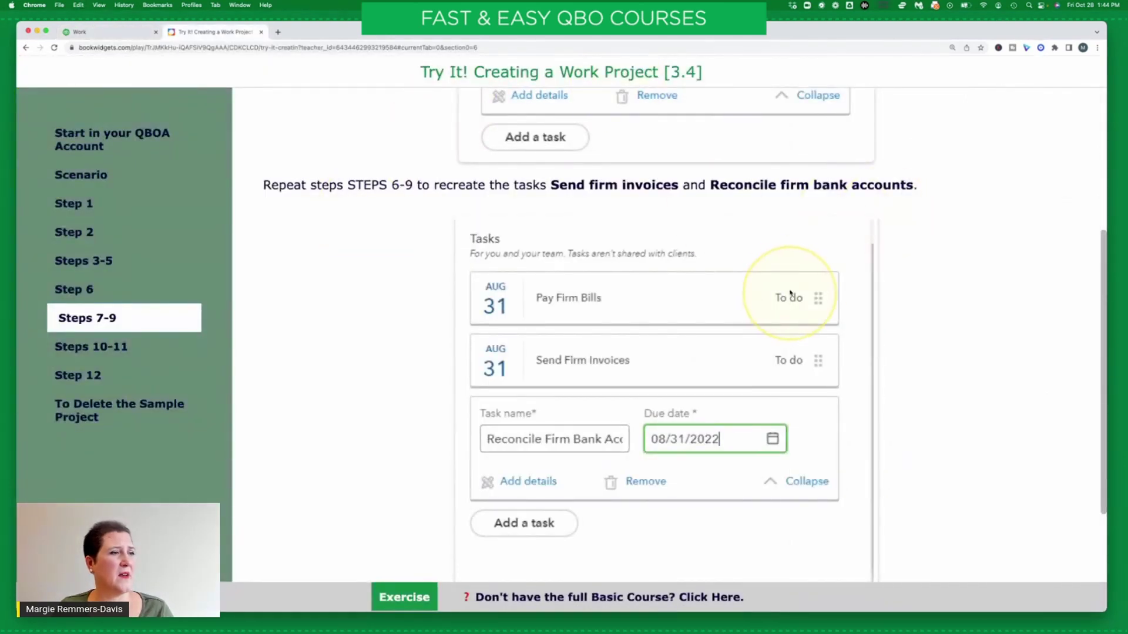
scroll(787, 291, down, 3)
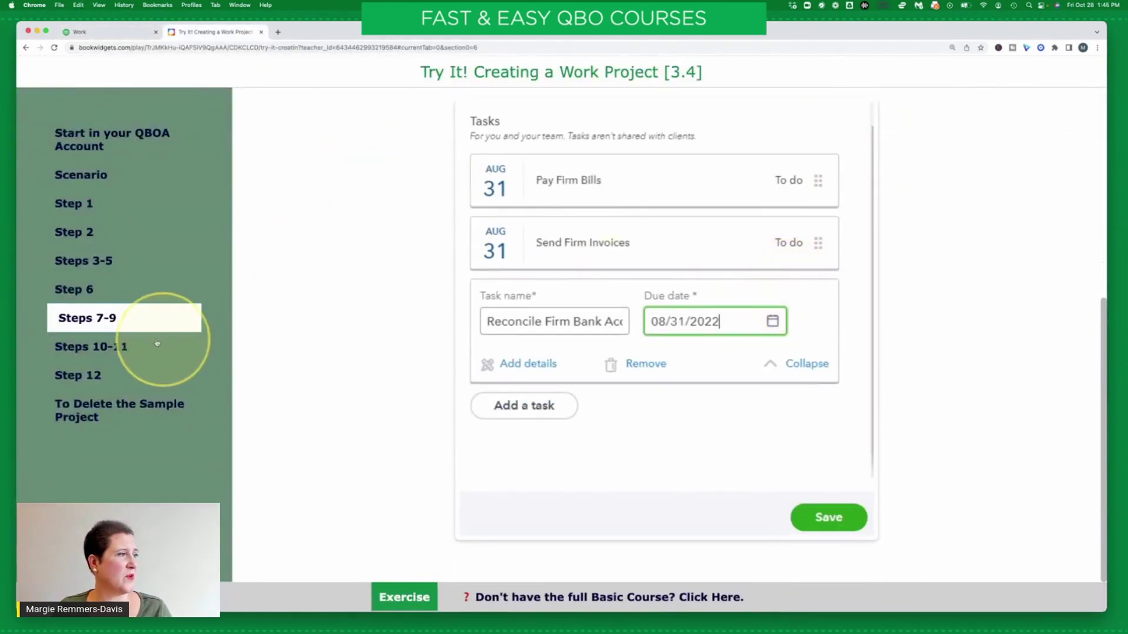
click(104, 348)
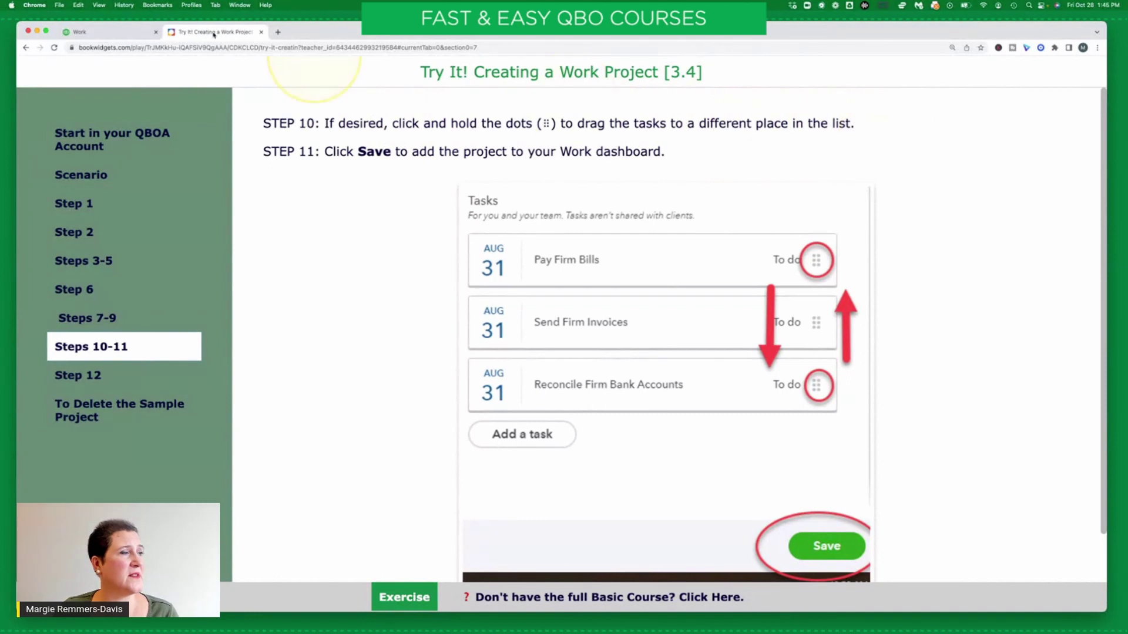
click(98, 33)
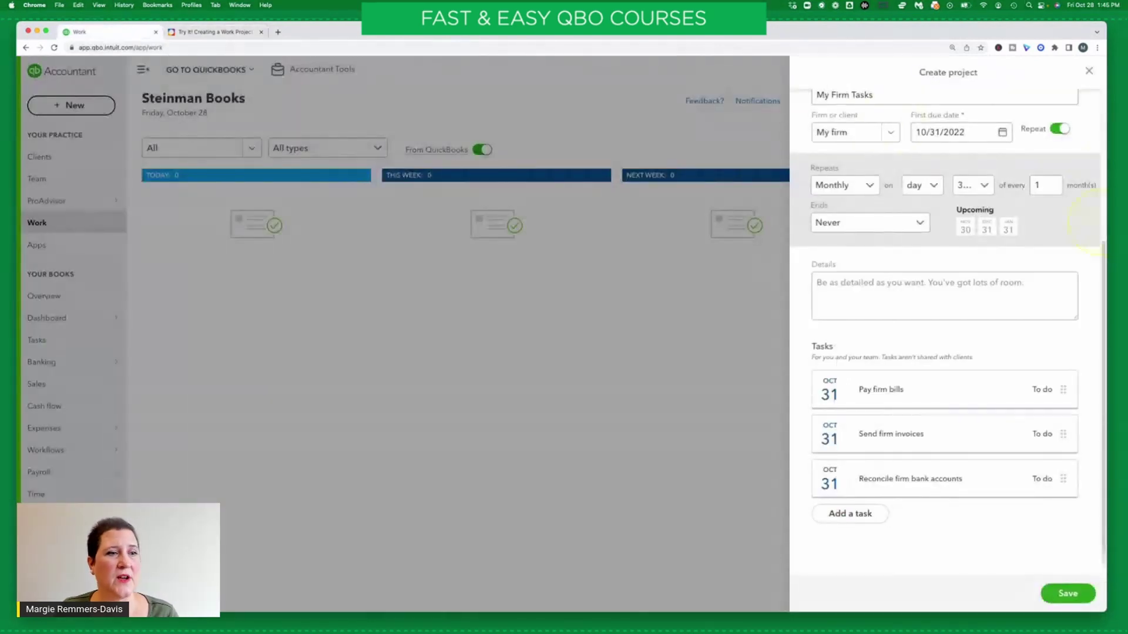
drag(1063, 435, 1063, 358)
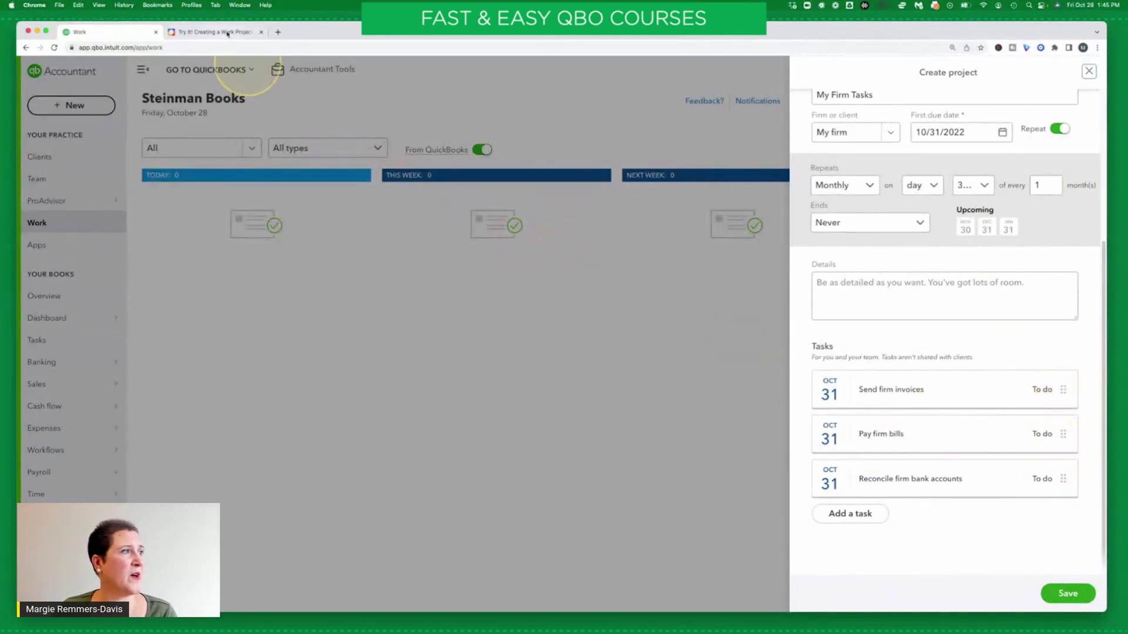
- Recheck Step 11 of the exercise, save the My Firm Tasks project in QuickBooks and dismiss the confirmation
click(214, 33)
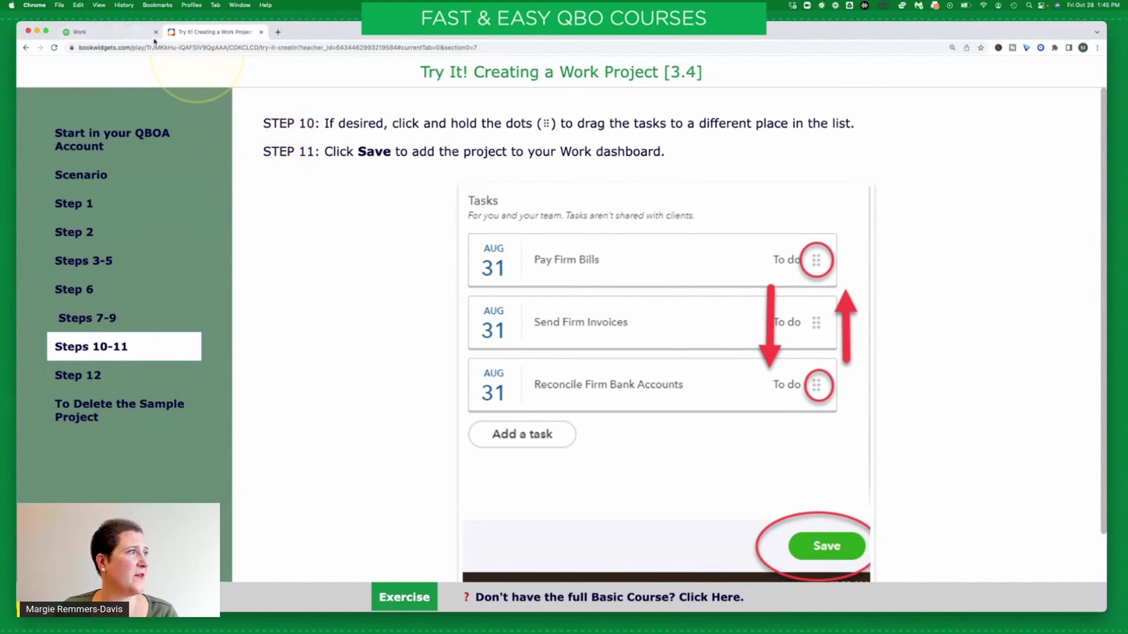
click(118, 37)
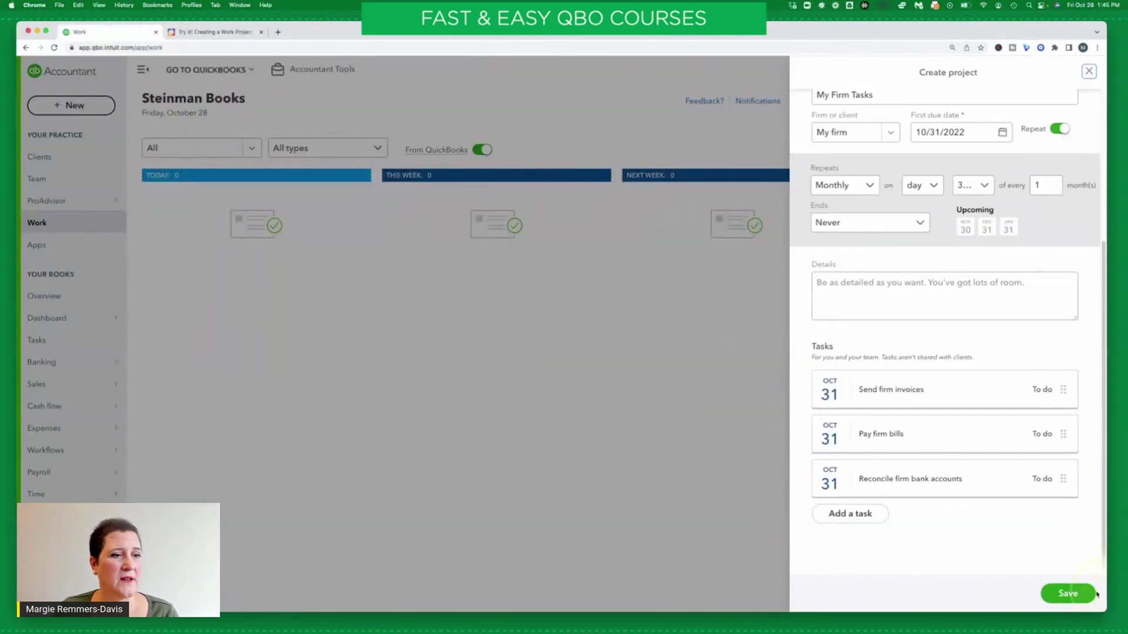
click(1073, 594)
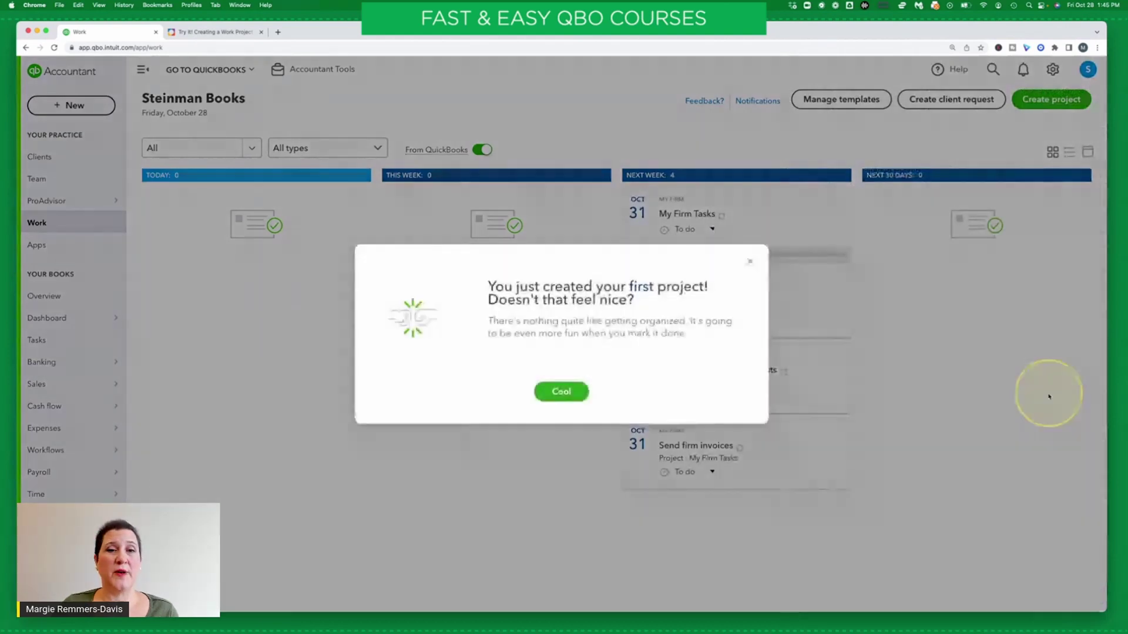
click(578, 390)
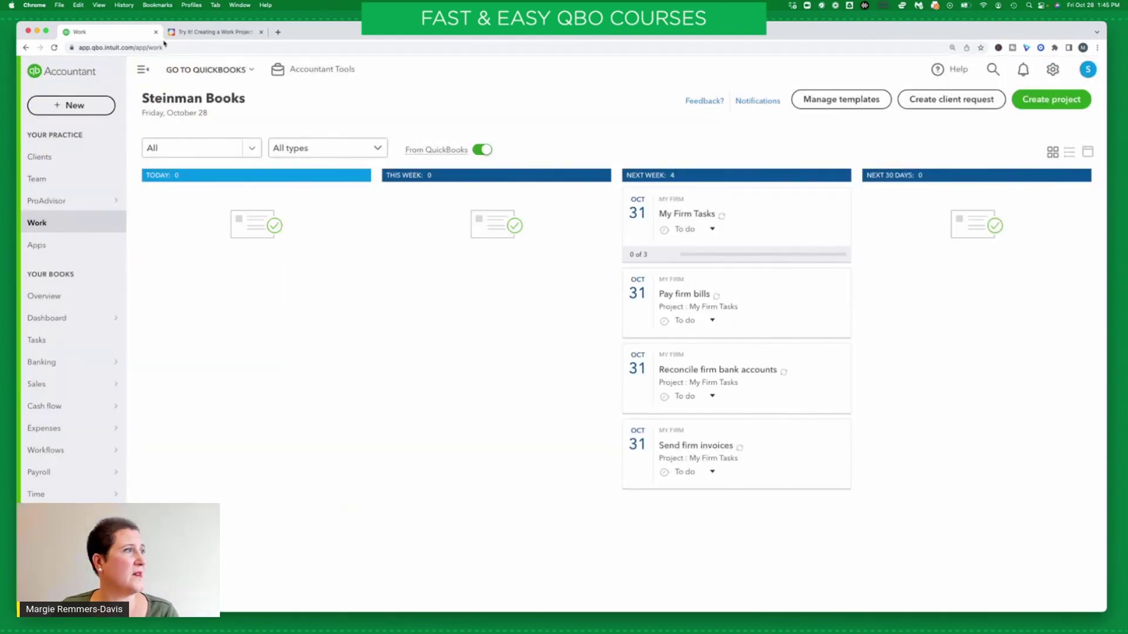
- Read Step 12 of the exercise on confirming the monthly repeat and return to the QuickBooks Work dashboard
click(221, 32)
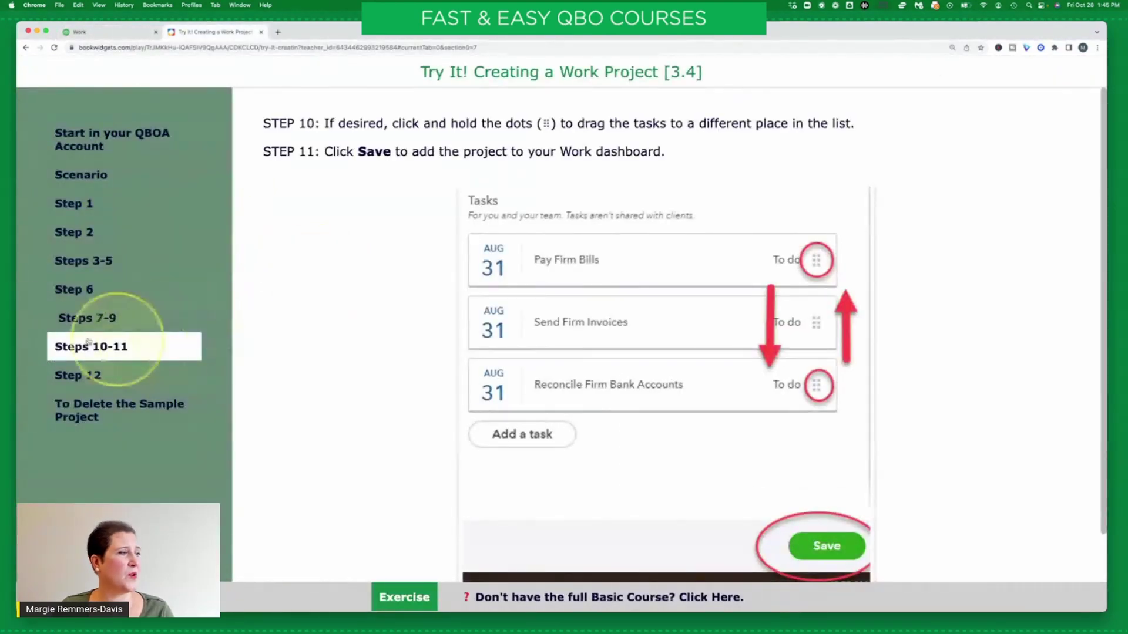
click(75, 381)
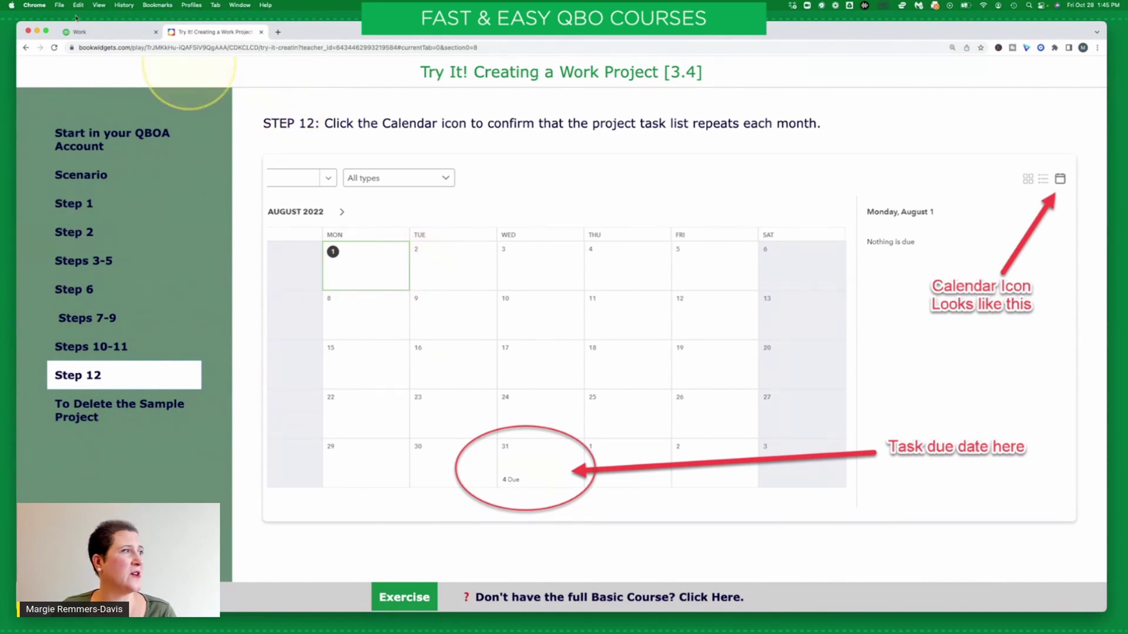
click(110, 33)
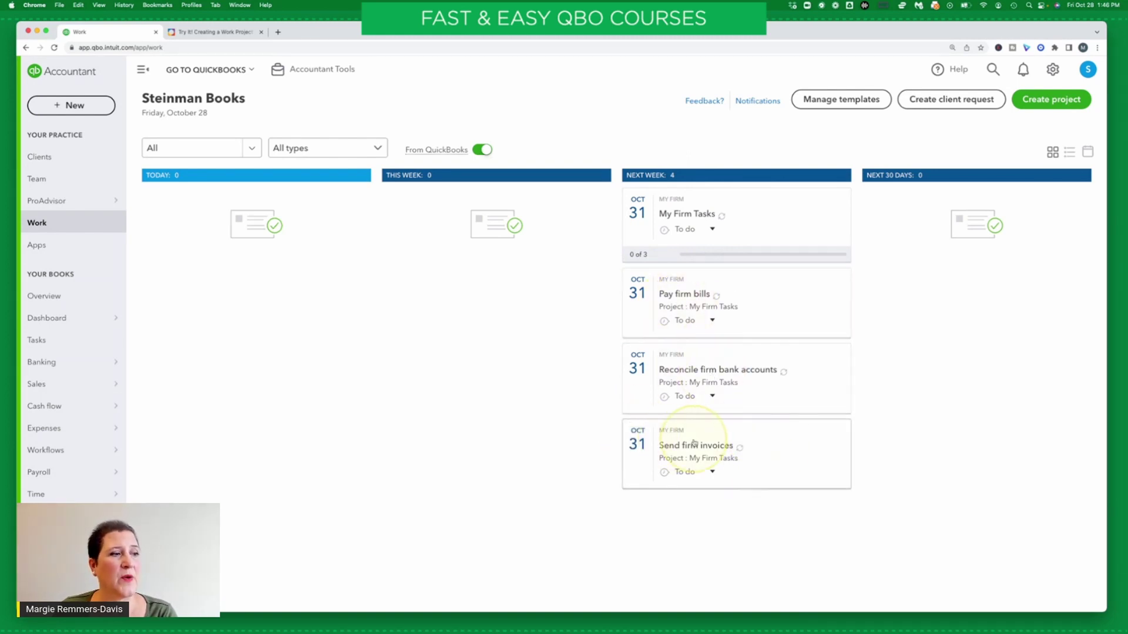
- Examine the status options of the Pay firm bills task and the My Firm Tasks project, and view the project's details without changing them
click(713, 321)
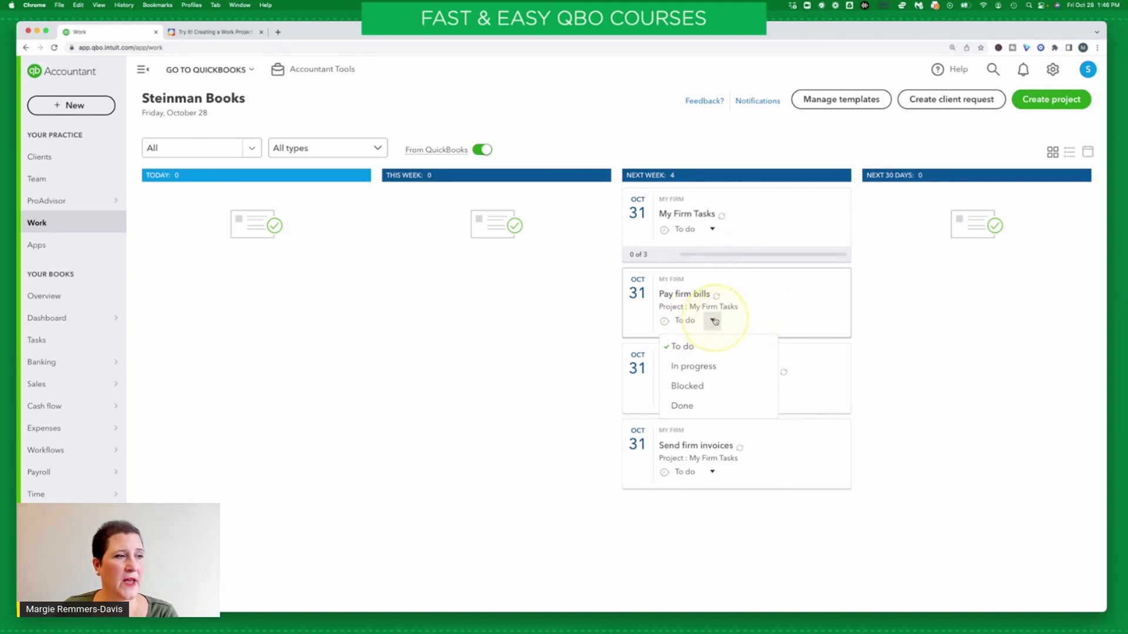
click(714, 322)
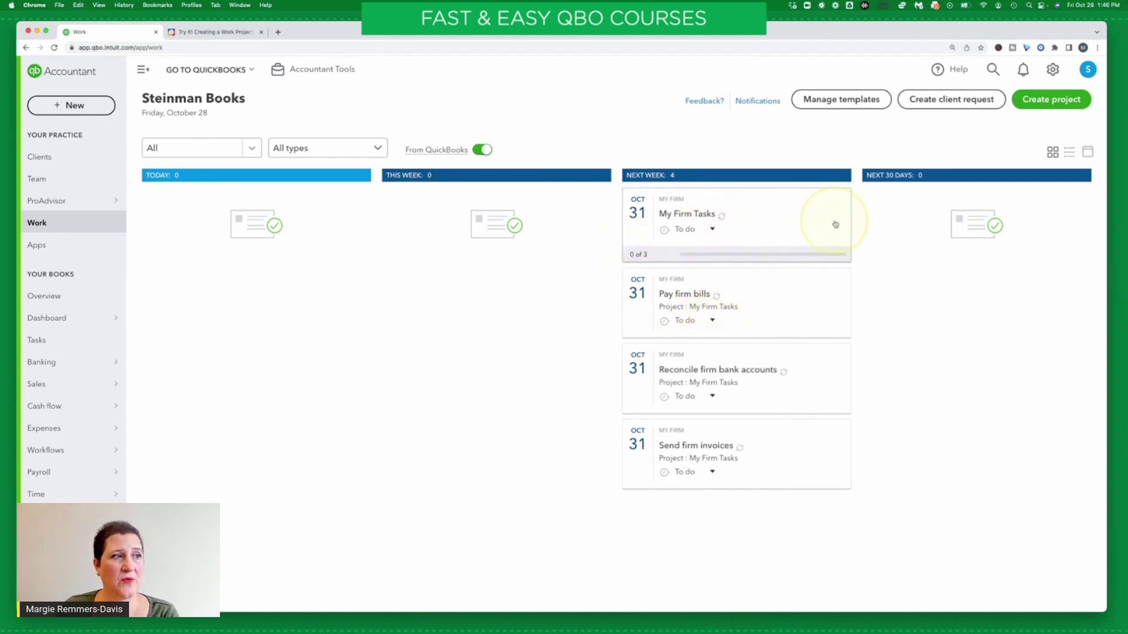
click(713, 231)
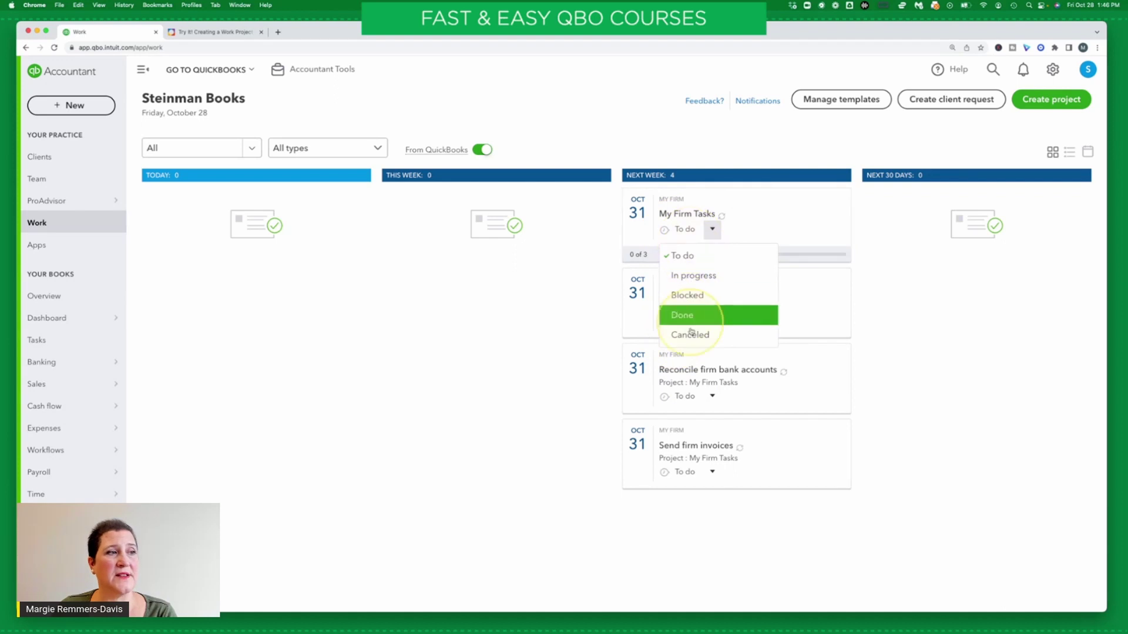
click(825, 223)
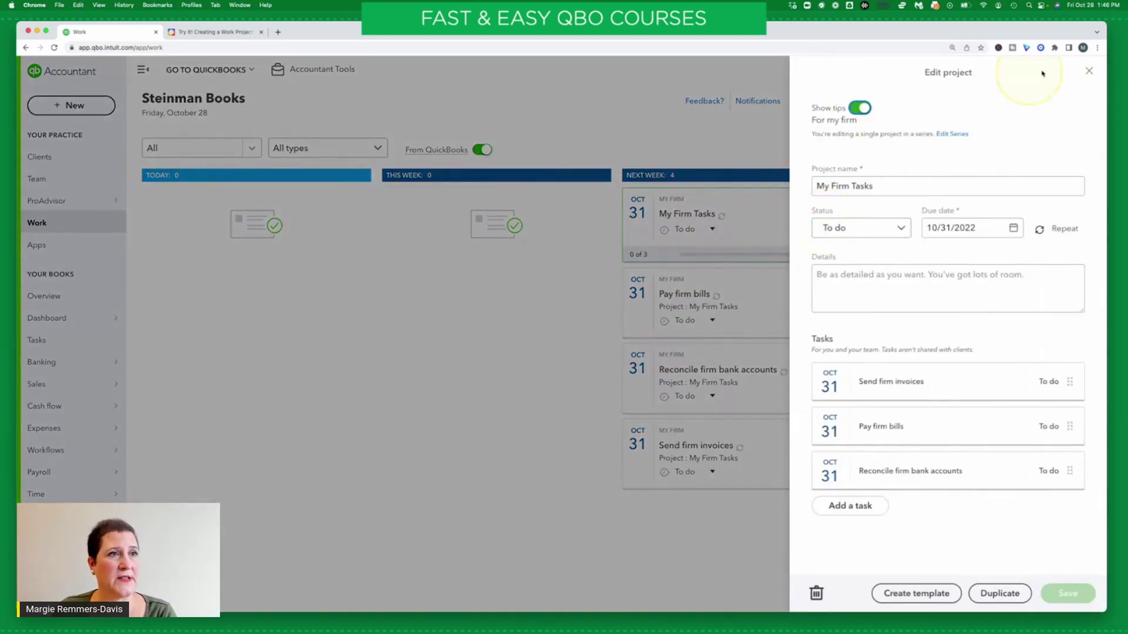
click(1087, 71)
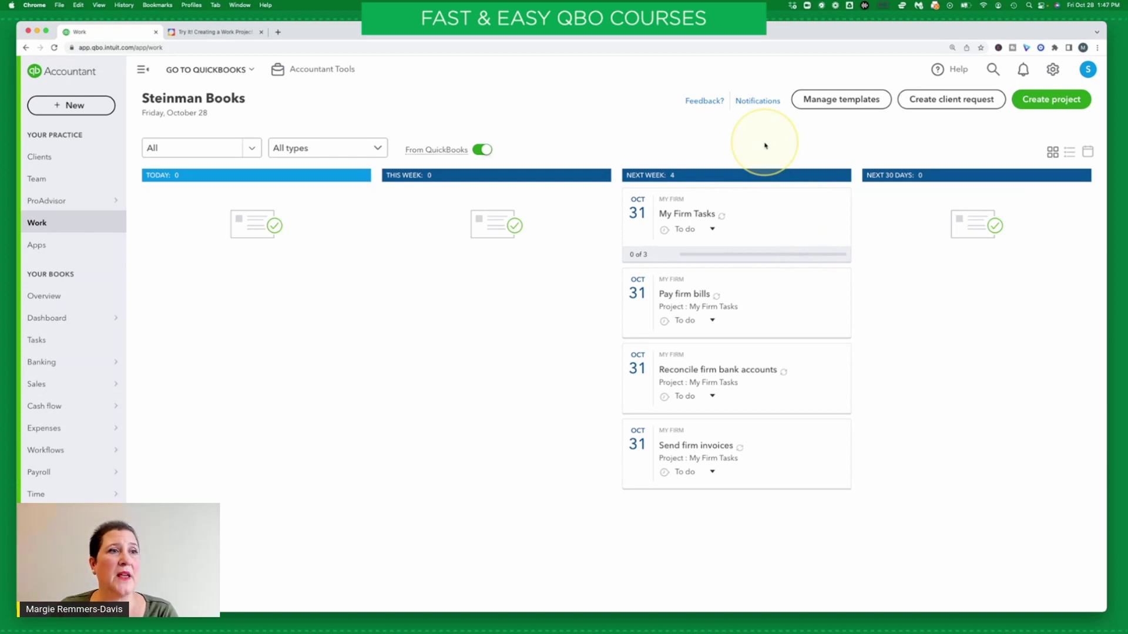
- Switch among the Work dashboard's layouts and examine the due dates of the repeating projects and tasks in the list view
click(1088, 153)
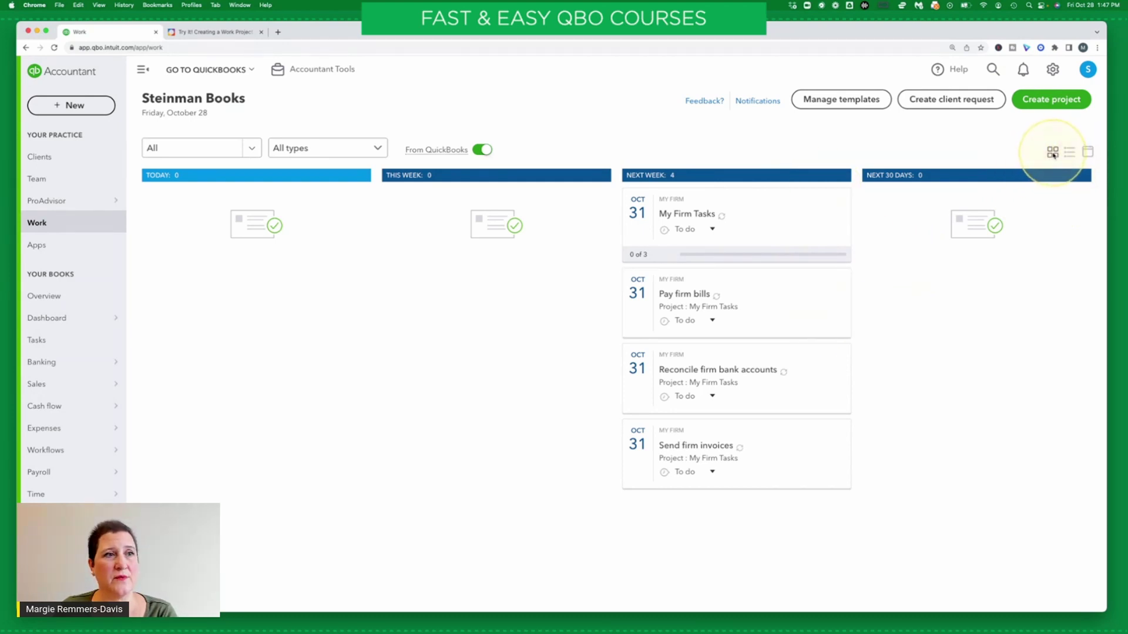
click(1071, 152)
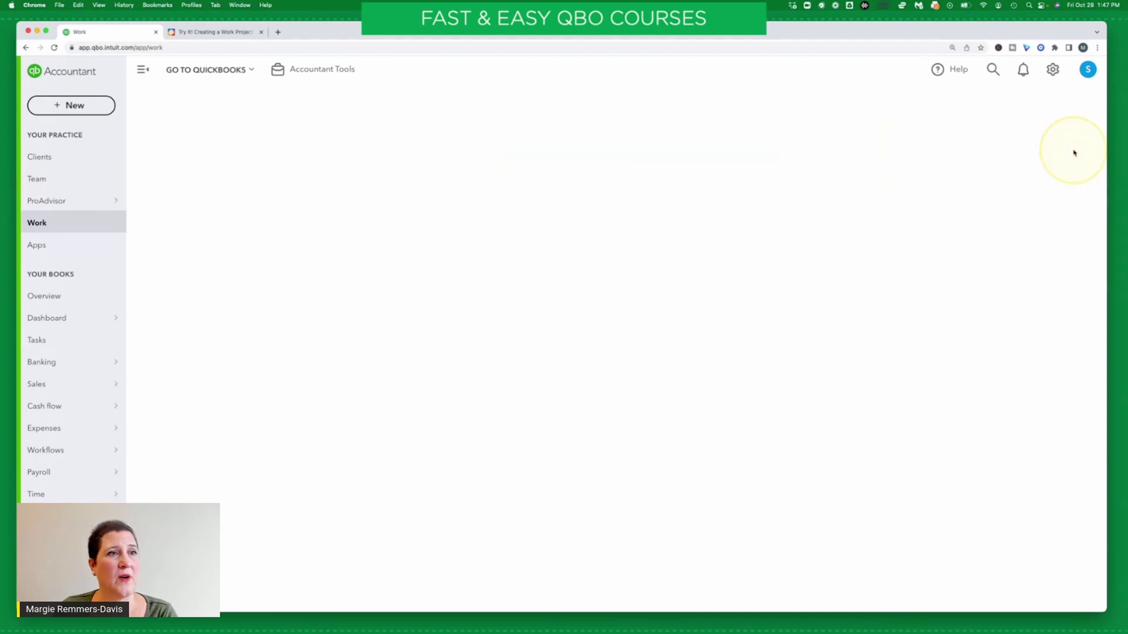
click(1047, 152)
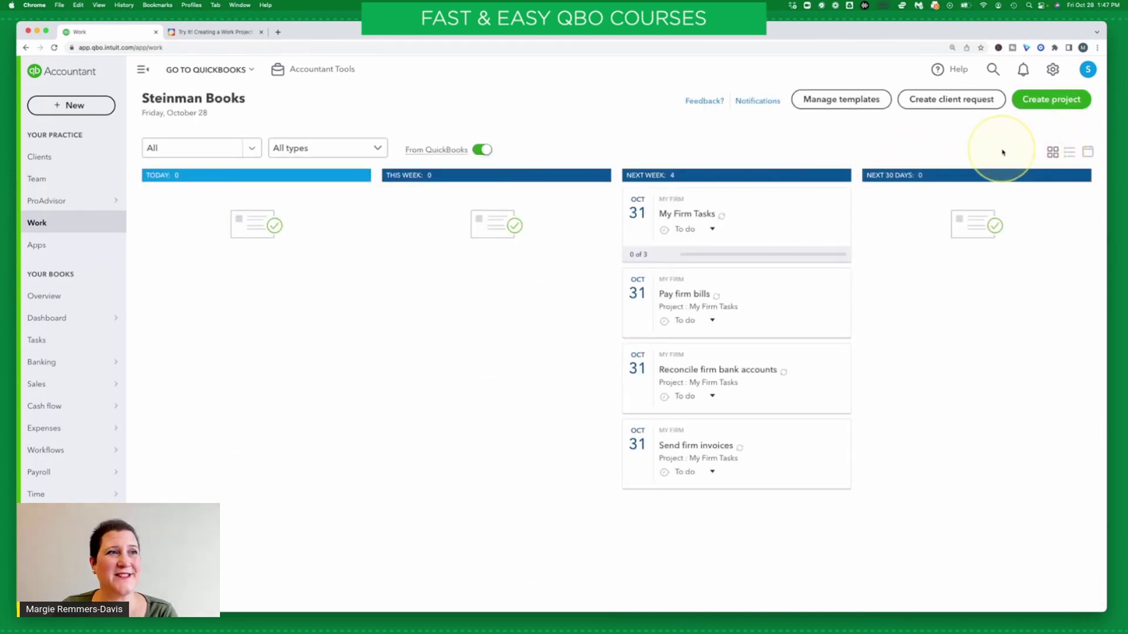
click(1069, 152)
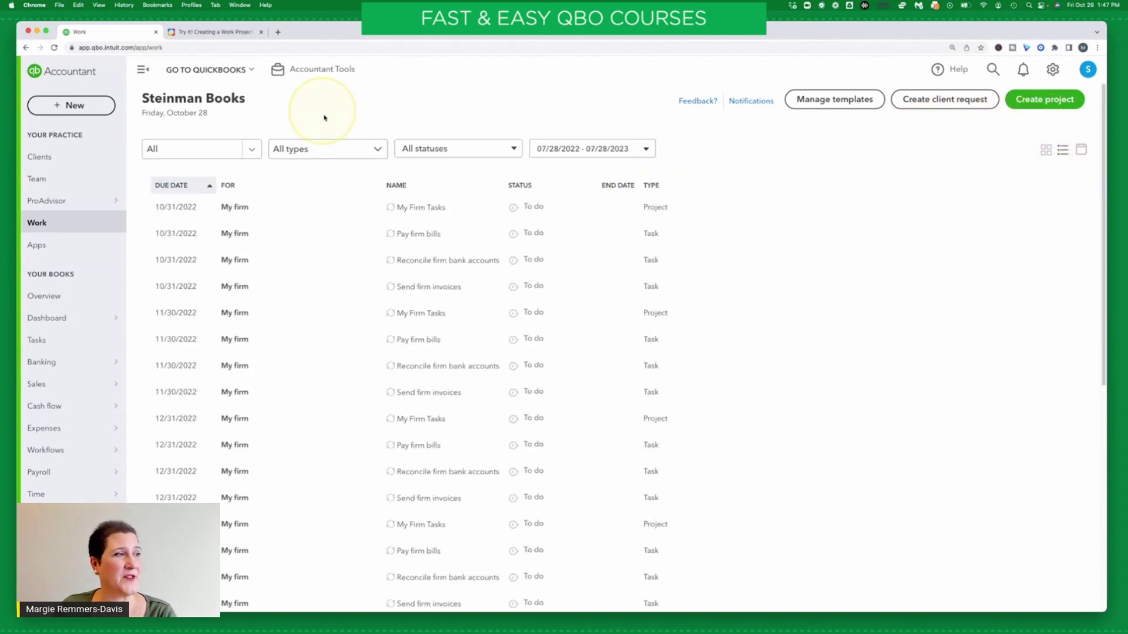
scroll(329, 341, down, 3)
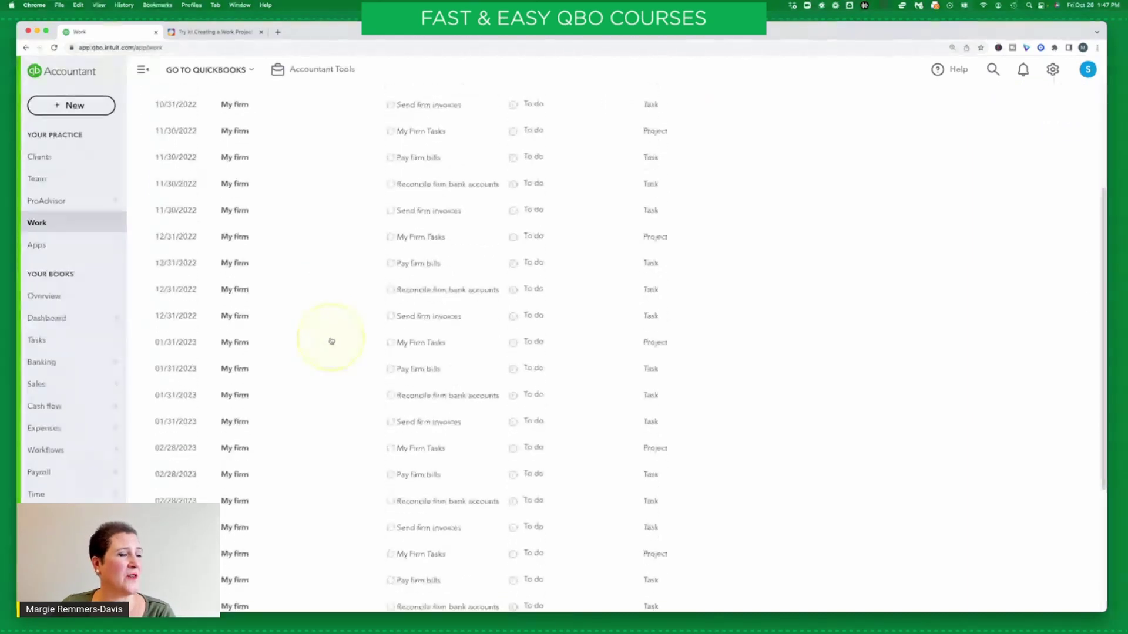
scroll(331, 340, up, 5)
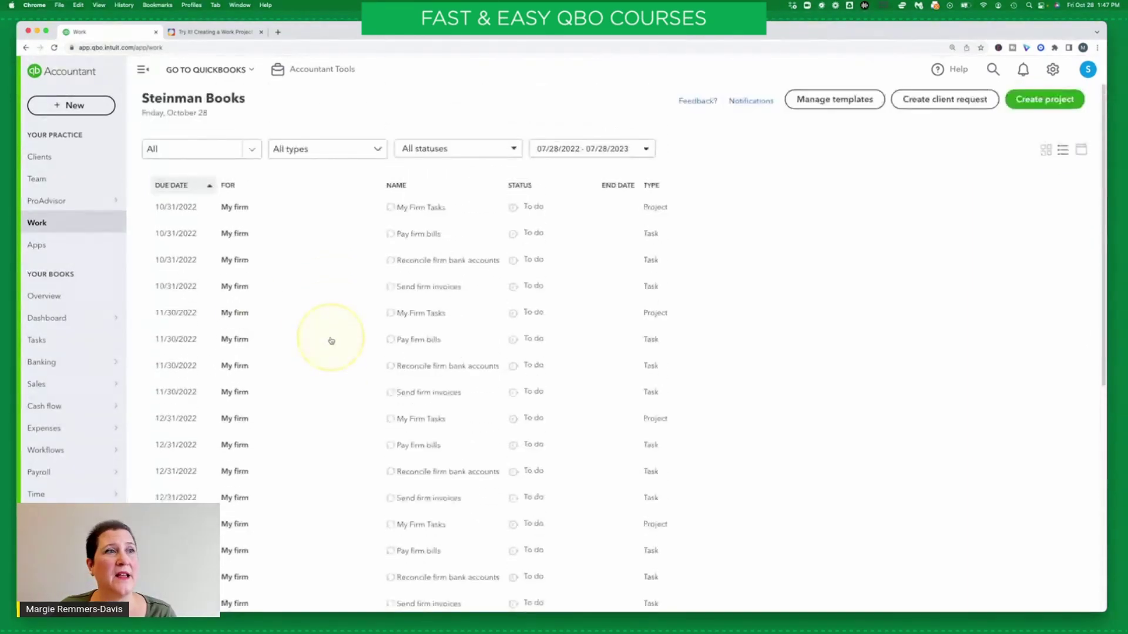
- Show the Work calendar and advance to November 2022 to check that the project tasks repeat monthly
click(1082, 151)
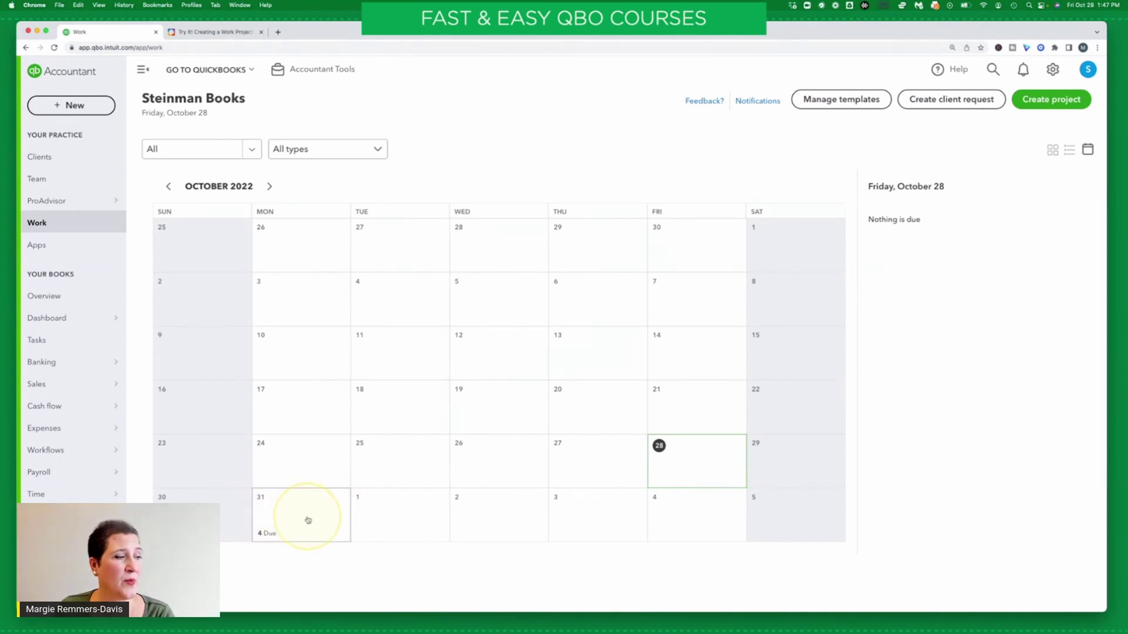
click(270, 187)
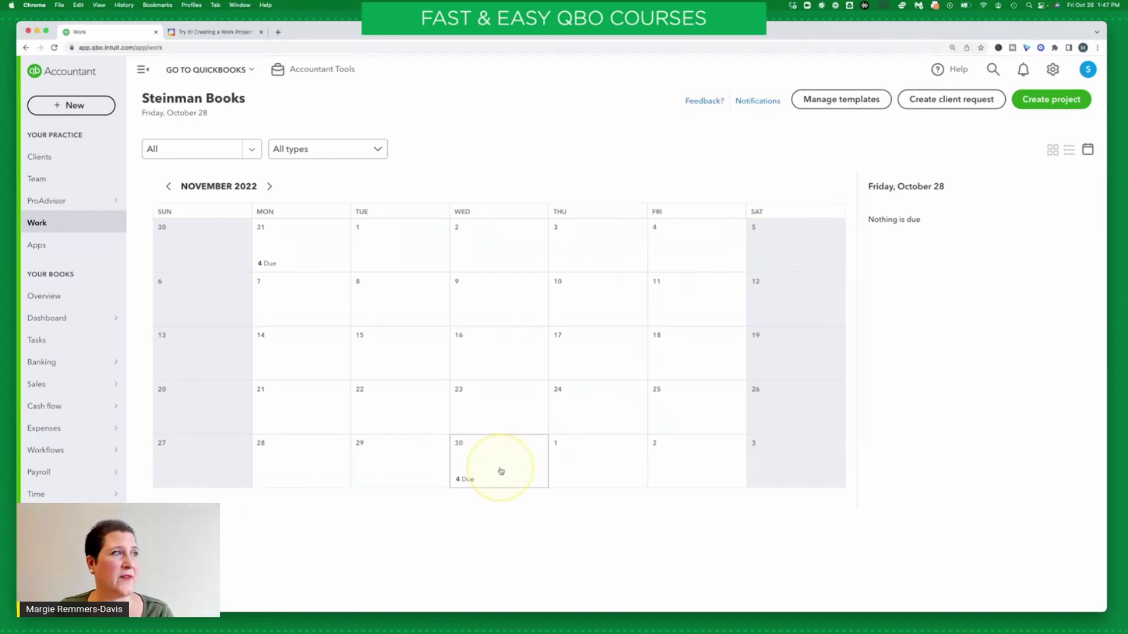
- Read the exercise's section on deleting the sample project, and set the My Firm Tasks project's status to Canceled in QuickBooks
click(215, 32)
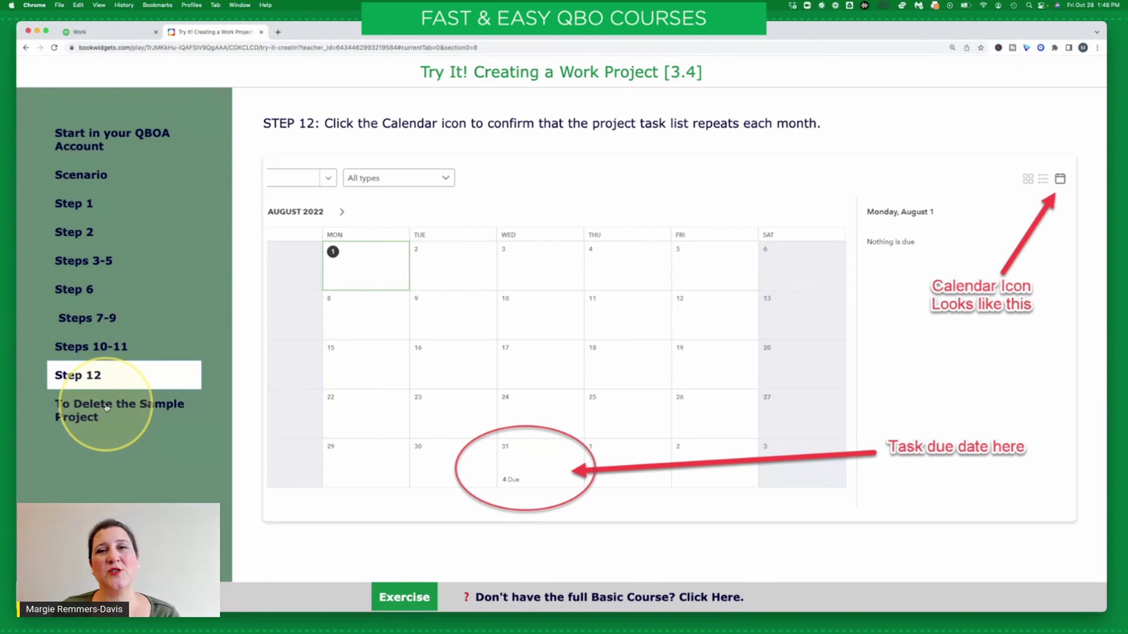
click(107, 407)
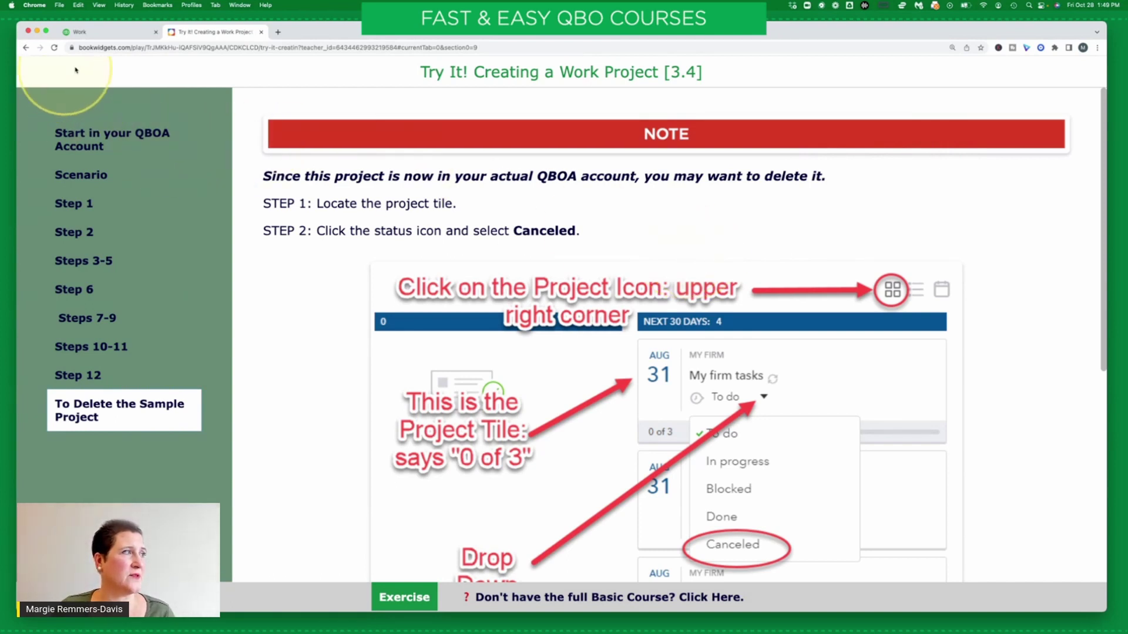
click(109, 34)
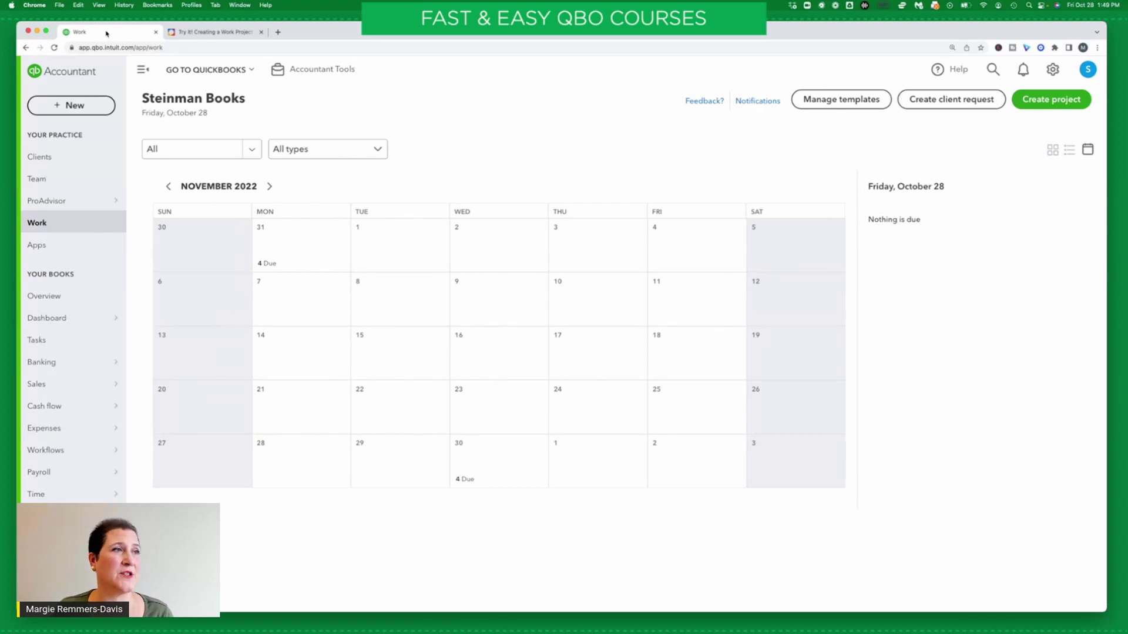
click(1052, 151)
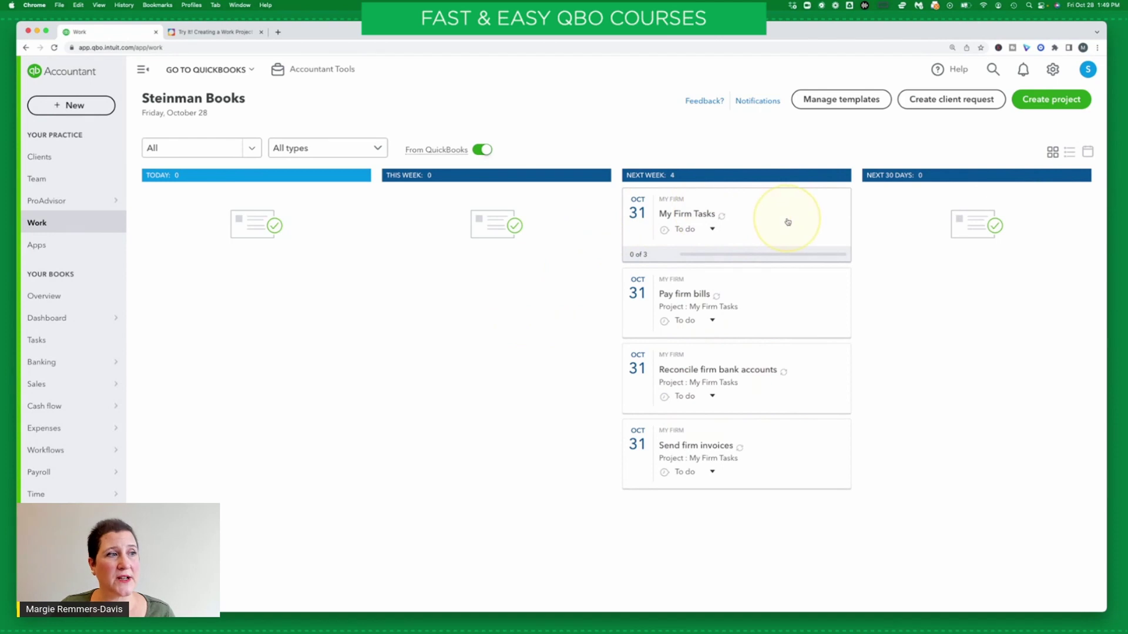
click(713, 230)
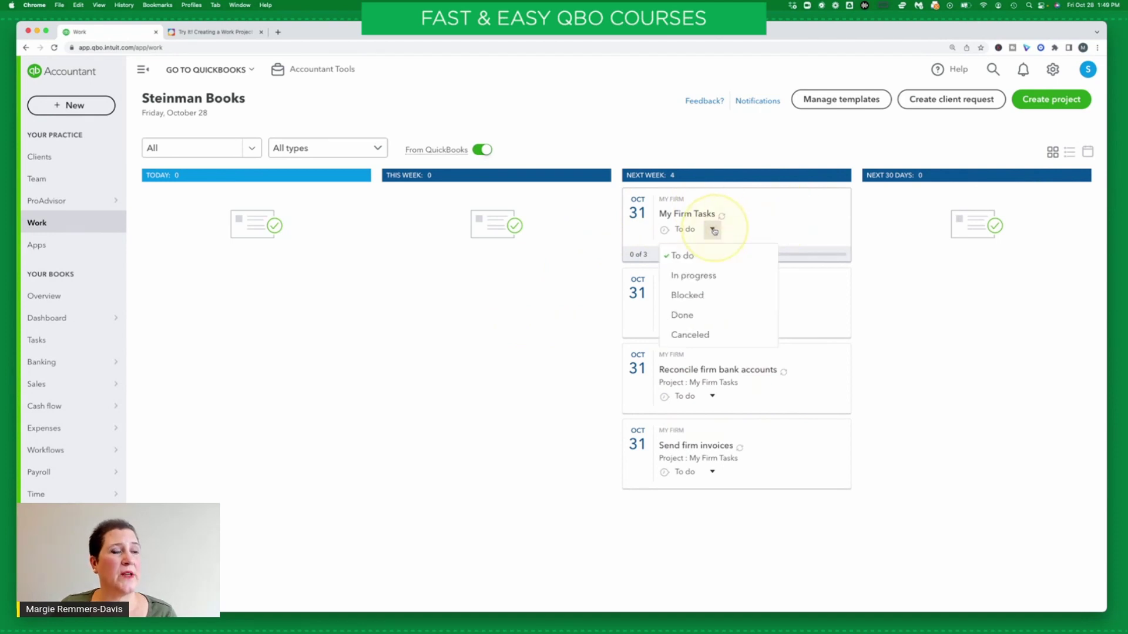
click(716, 336)
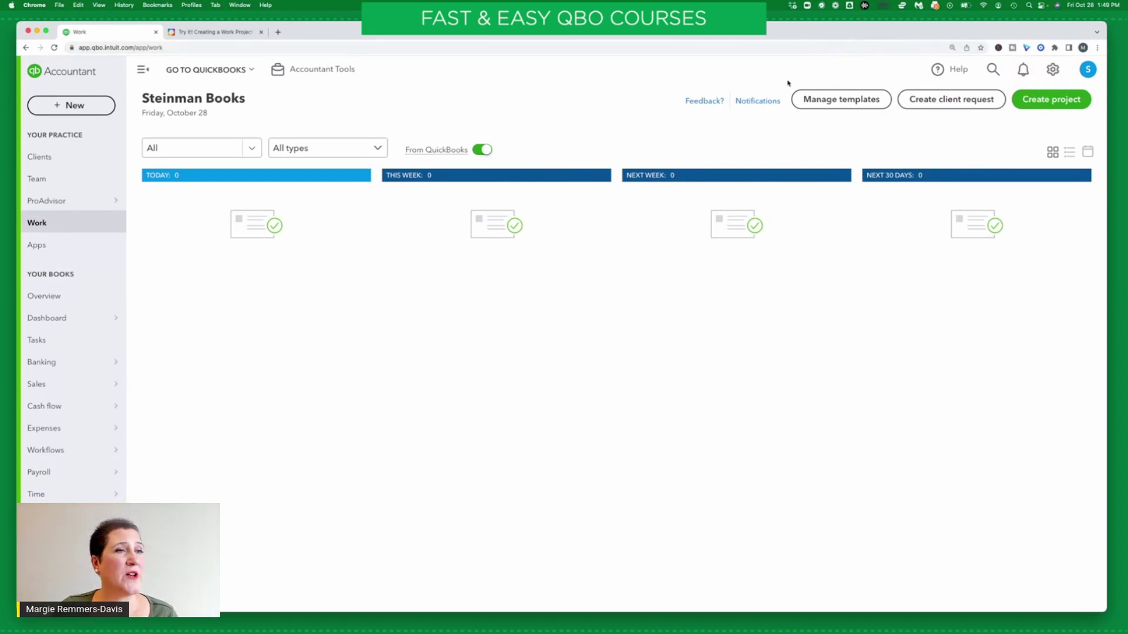
- Open the QuickBooks sample company and agree to be signed out of the current firm
click(1060, 74)
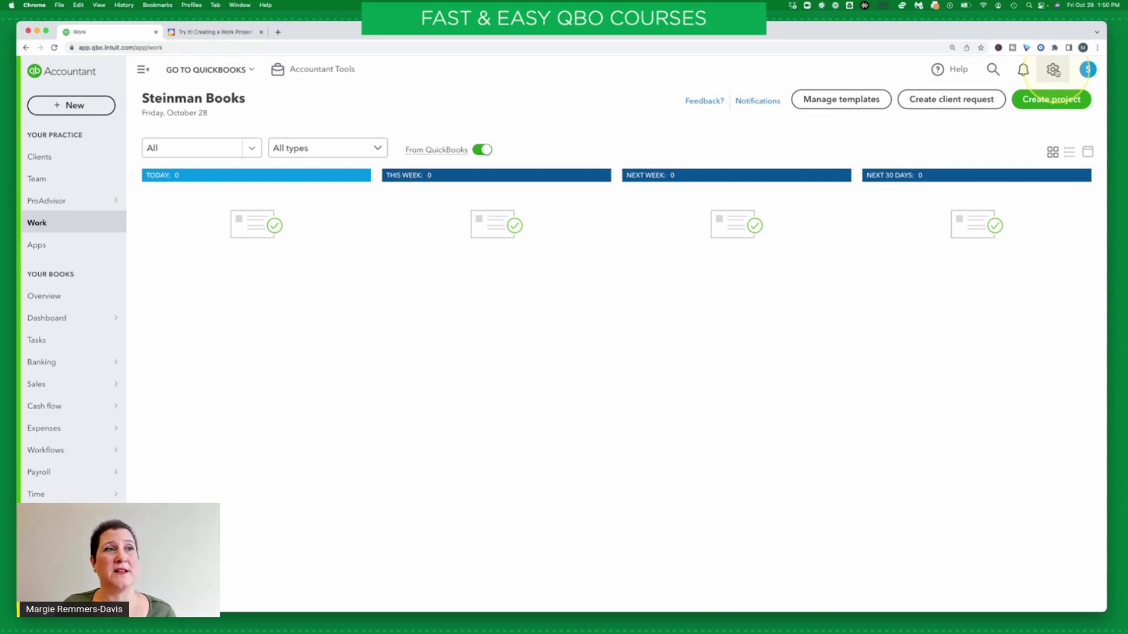
click(1054, 71)
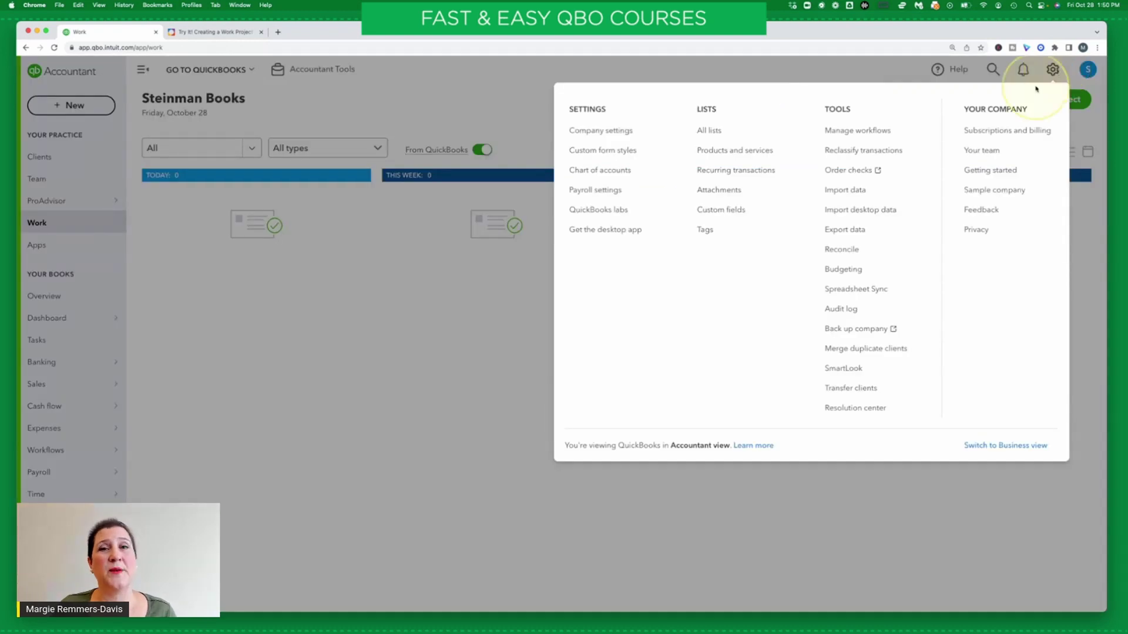
click(1008, 190)
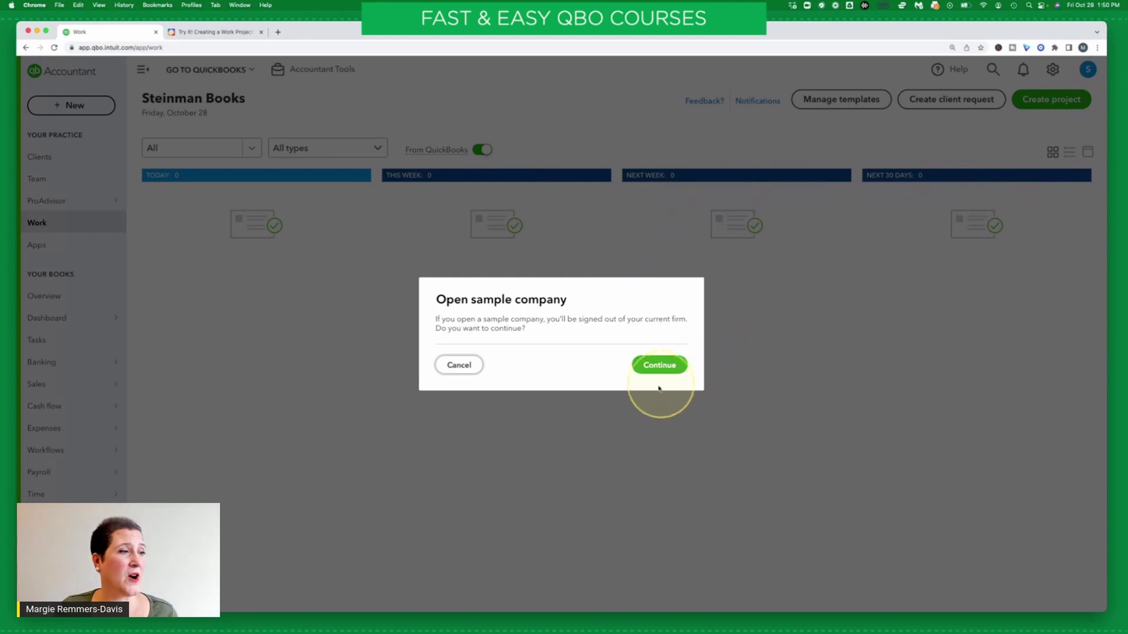
click(659, 365)
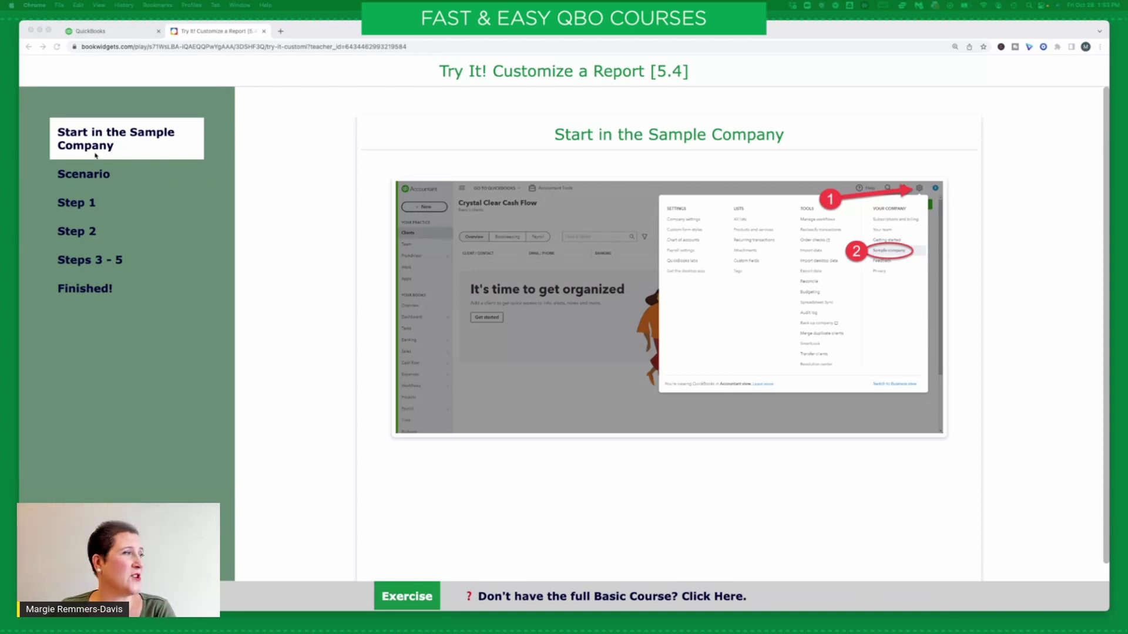
- Read the Scenario and Step 1 of the Customize a Report exercise
click(121, 180)
click(107, 178)
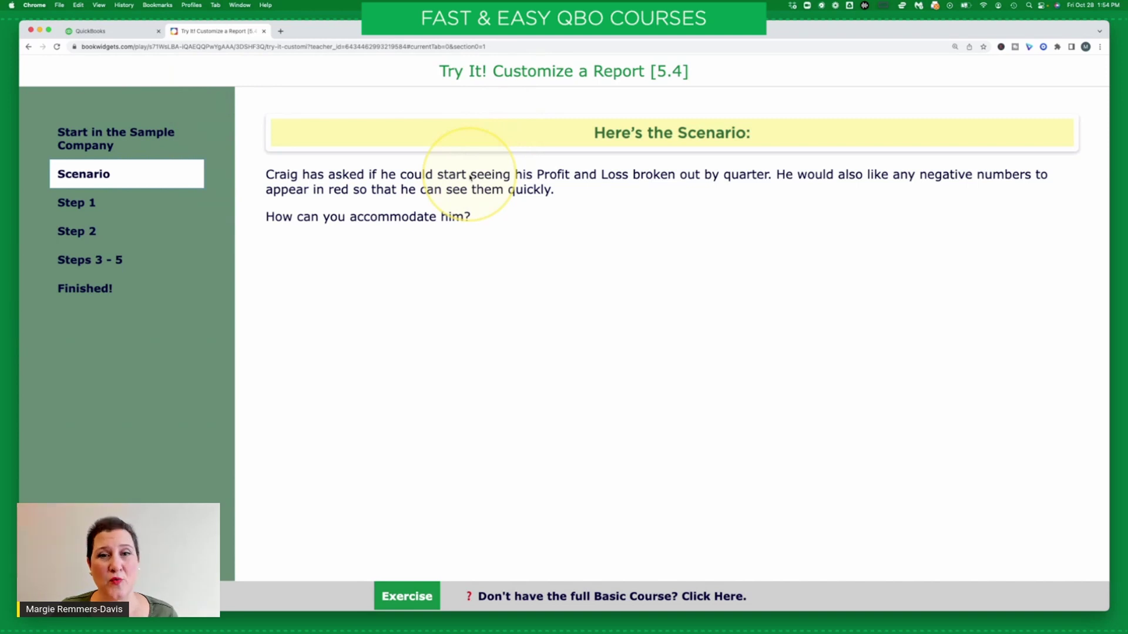
click(80, 204)
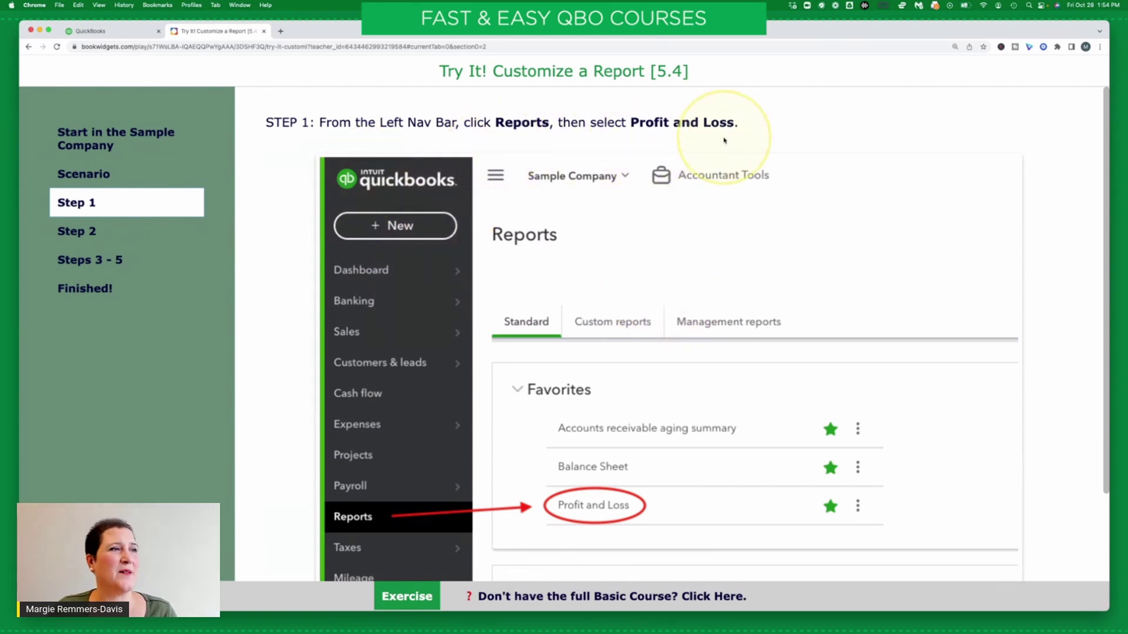
- Switch to the QuickBooks sample company, open the Profit and Loss report, and look over its figures and report options
click(90, 33)
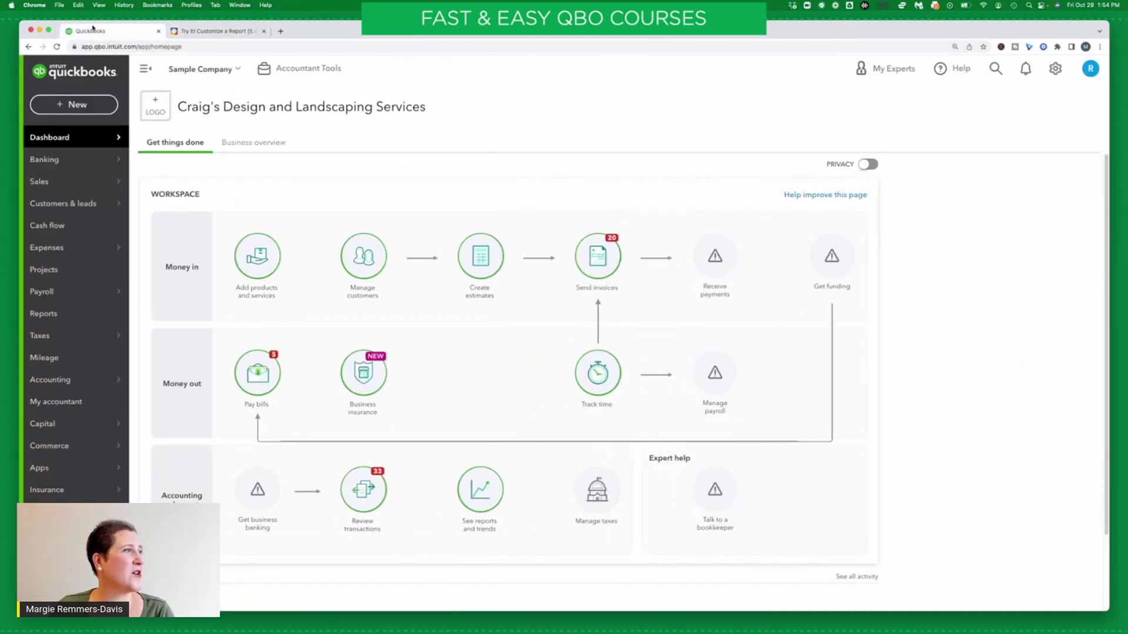
click(43, 316)
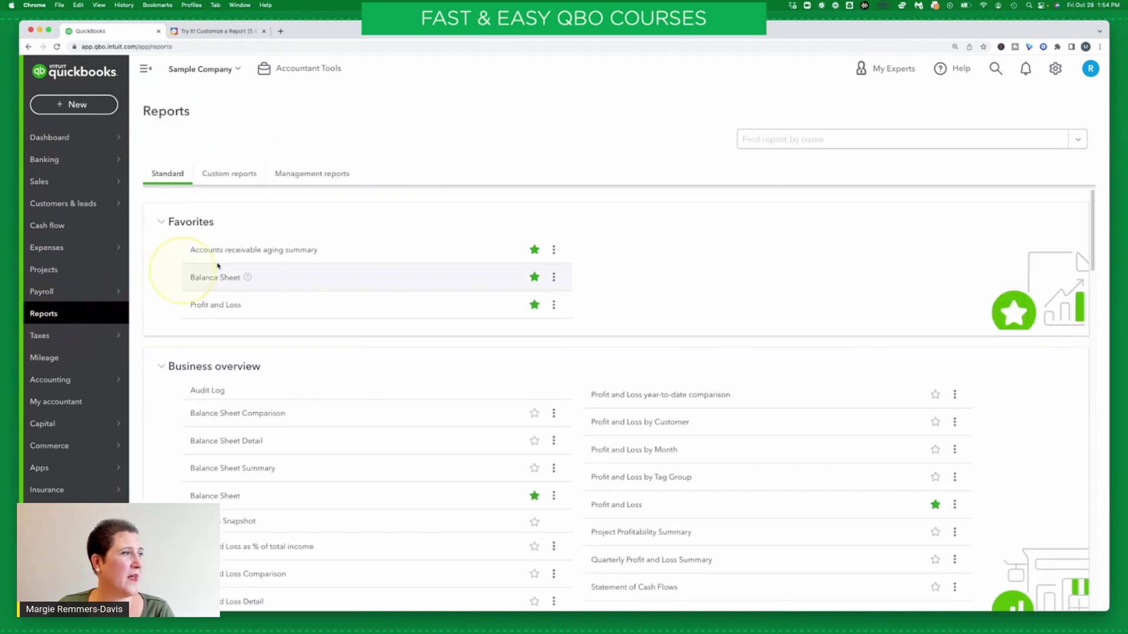
click(222, 304)
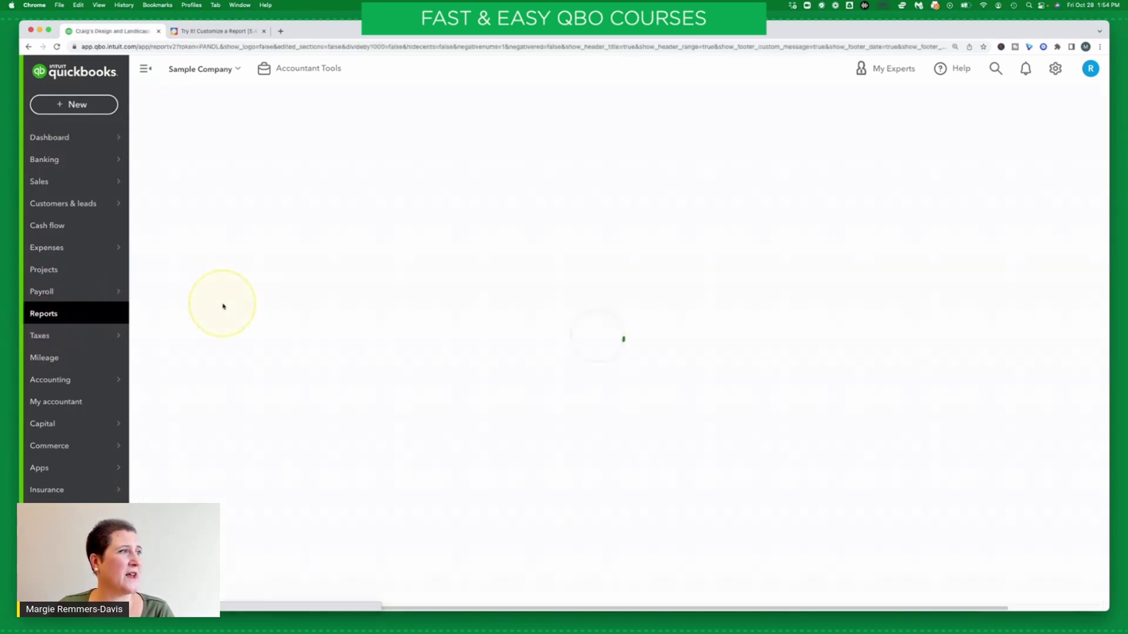
scroll(256, 171, down, 3)
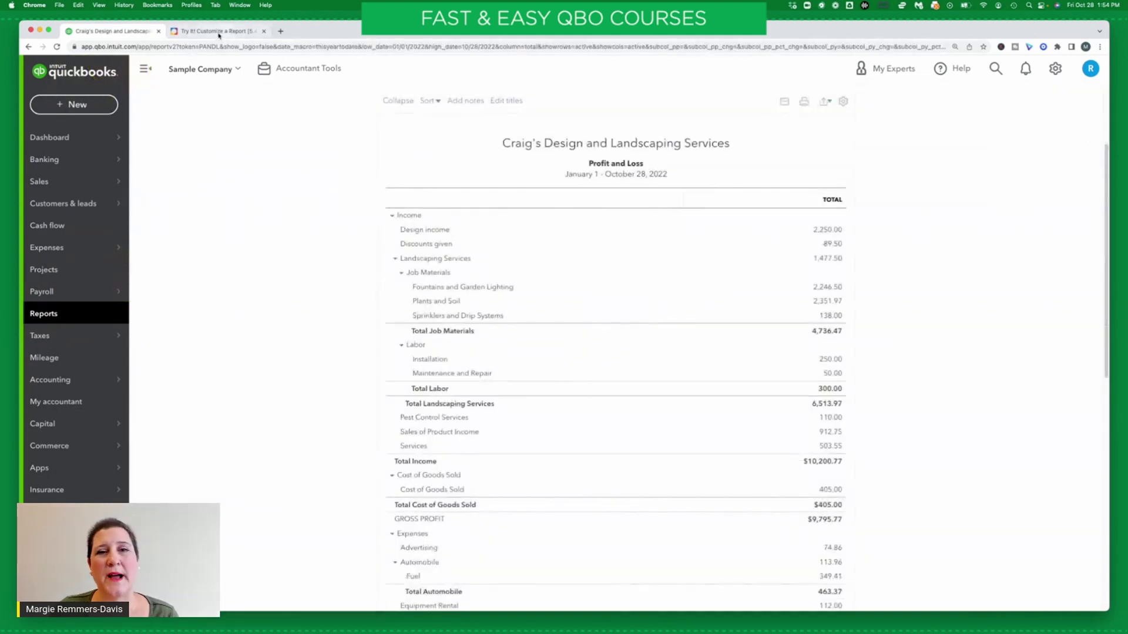
scroll(292, 174, up, 3)
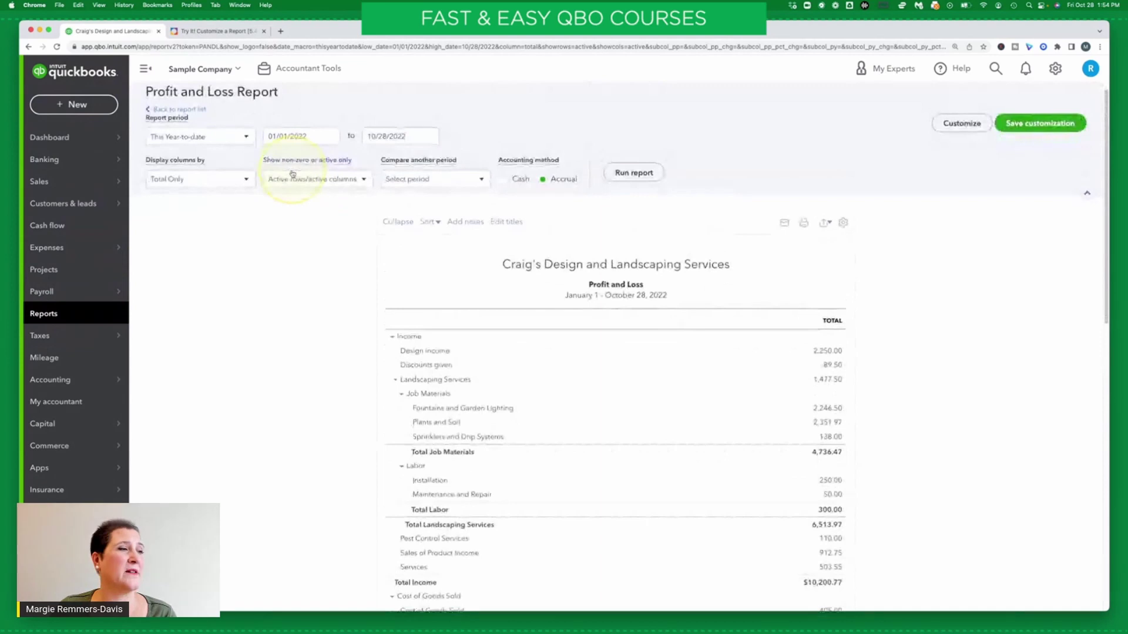
scroll(302, 219, down, 2)
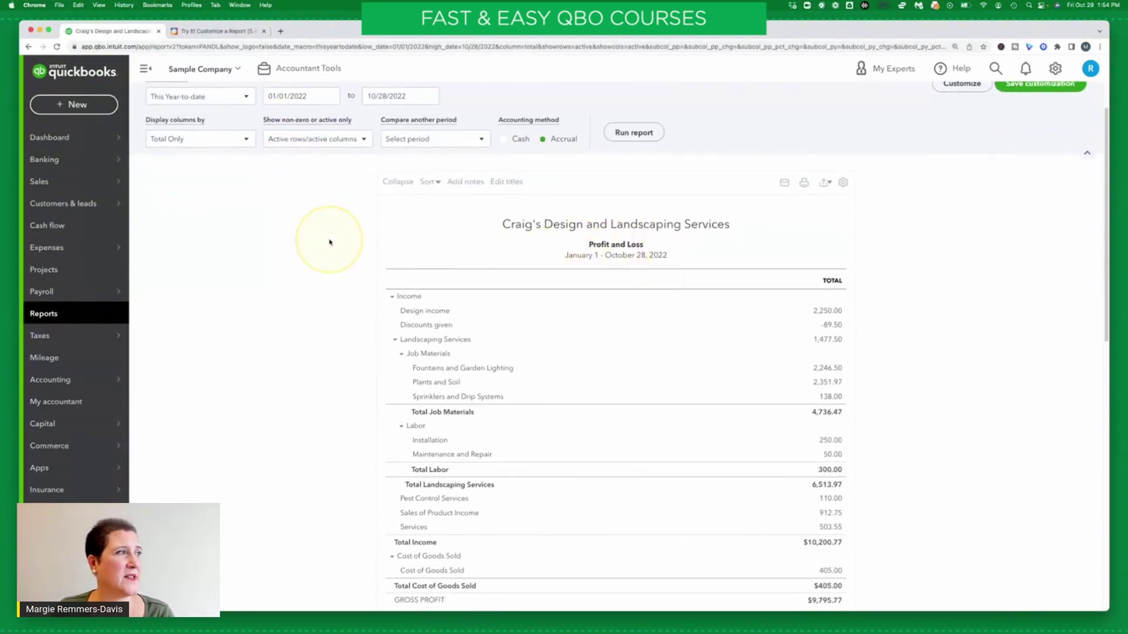
scroll(329, 242, up, 1)
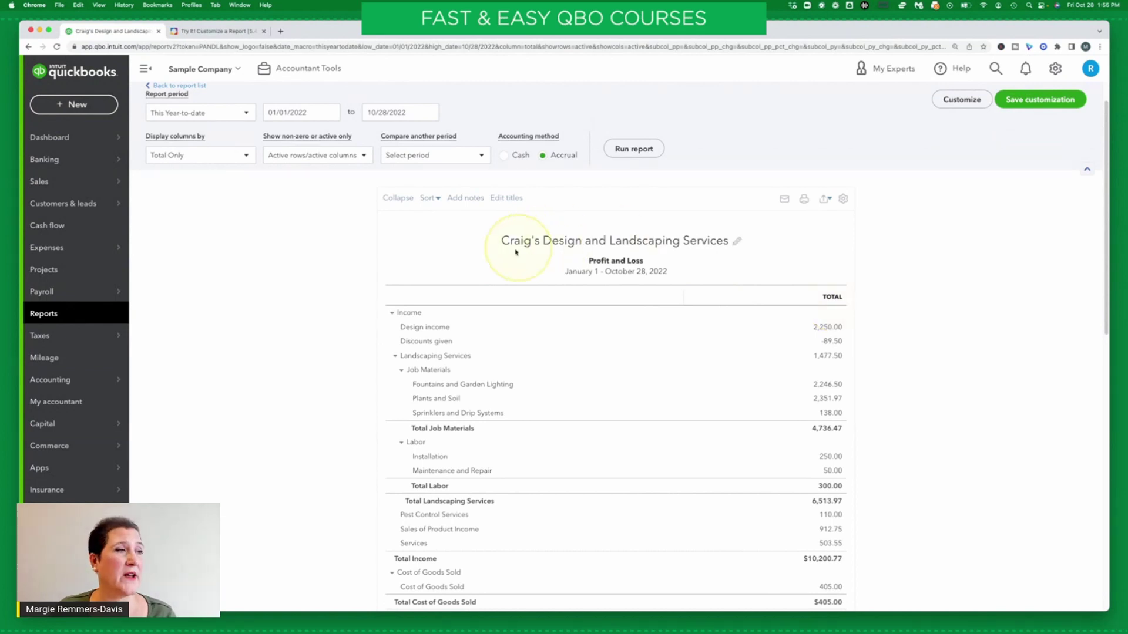
scroll(315, 246, up, 1)
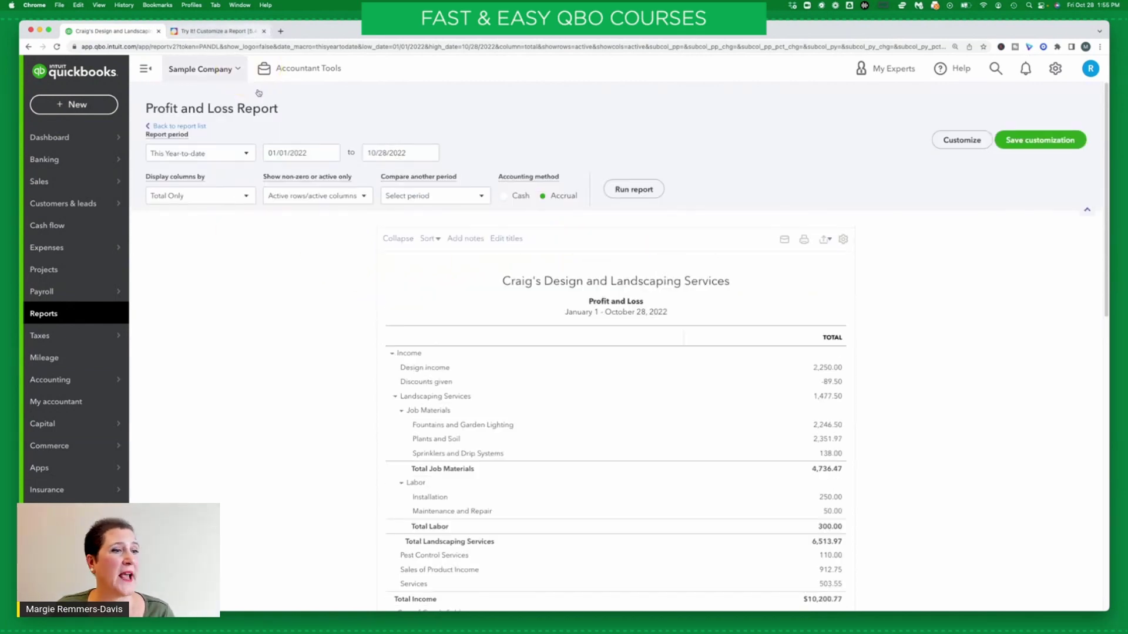
scroll(894, 460, down, 1)
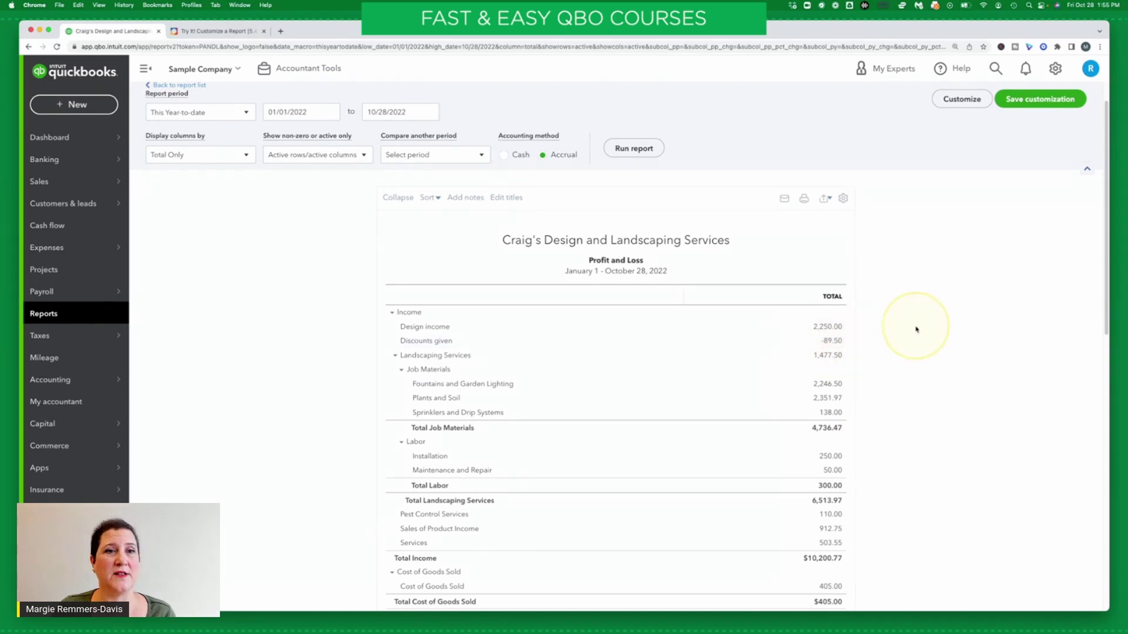
- Read Step 2 of the exercise, then view the Profit and Loss report's customization settings in QuickBooks and close them without changes
click(206, 31)
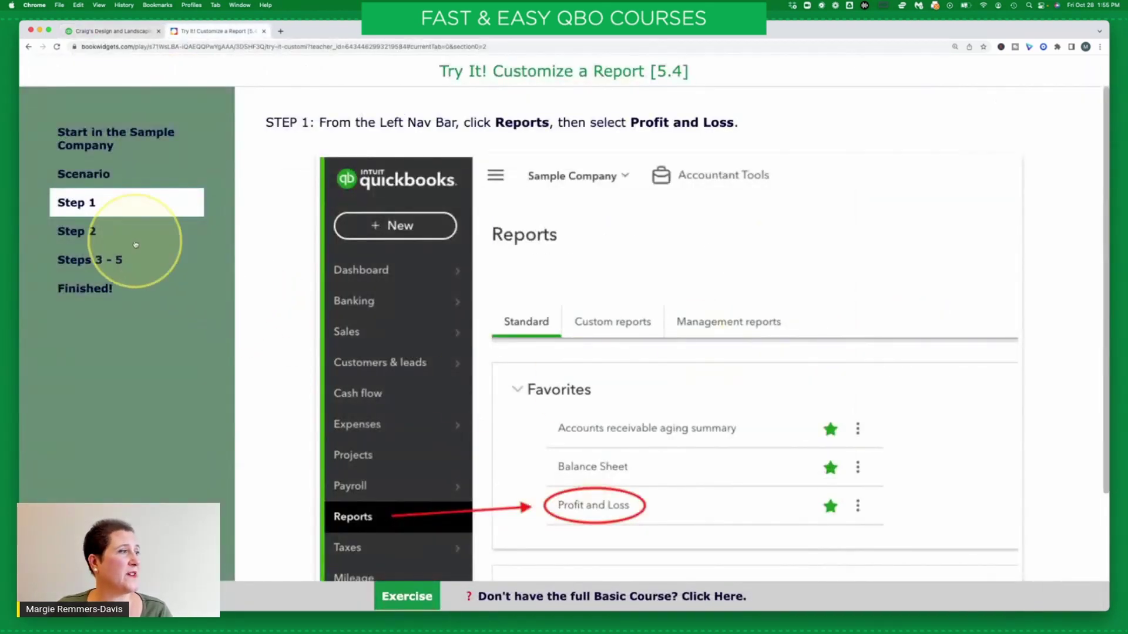
click(103, 236)
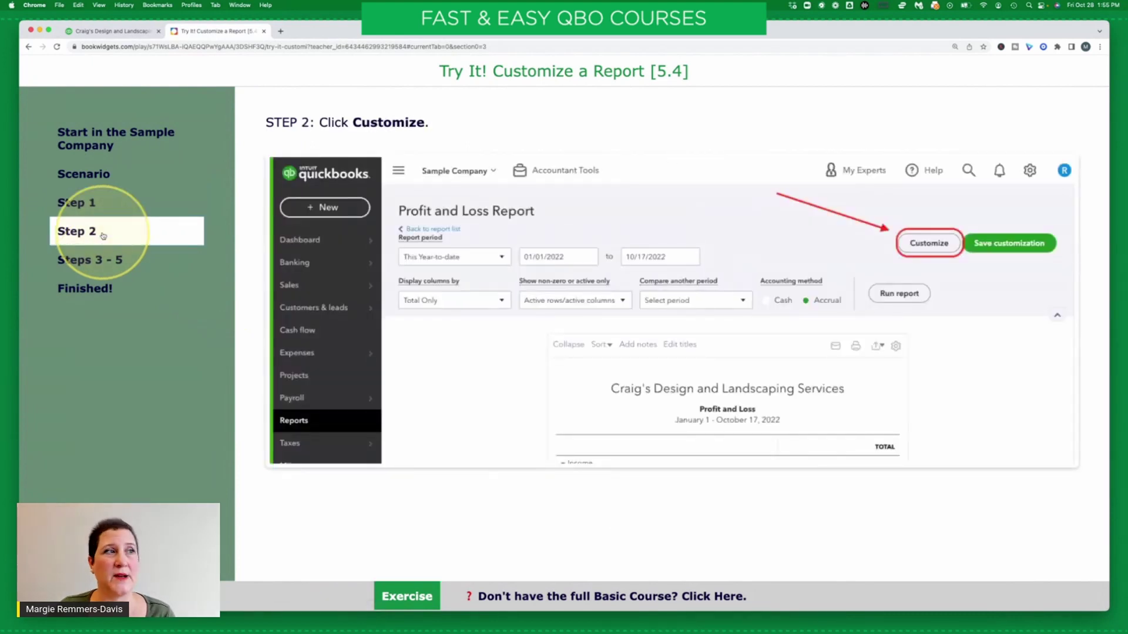
click(101, 32)
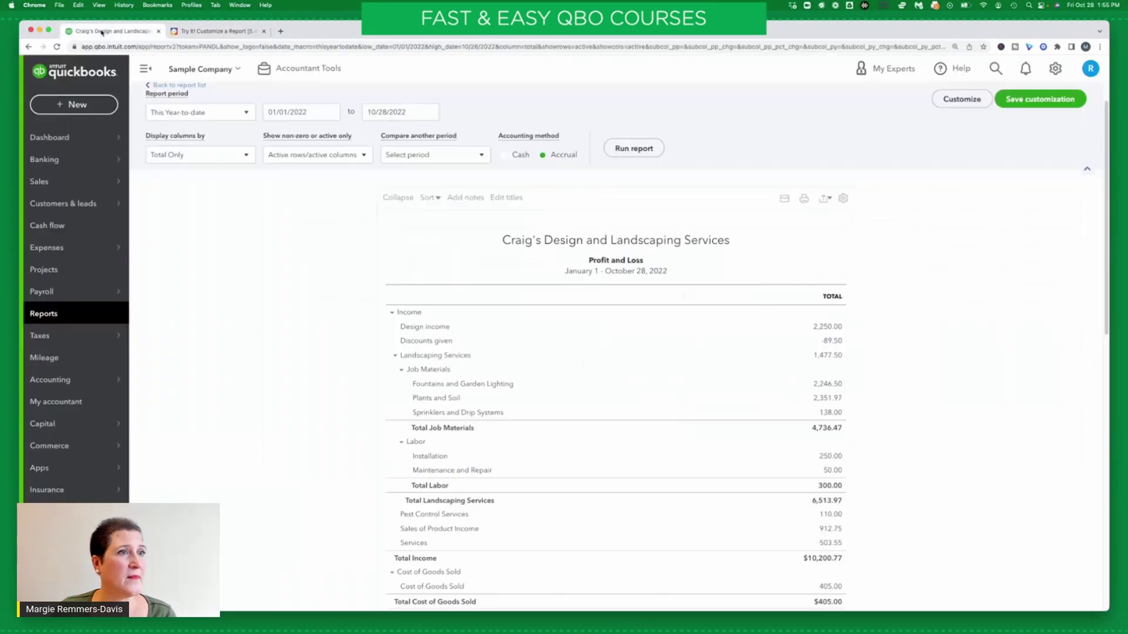
click(958, 104)
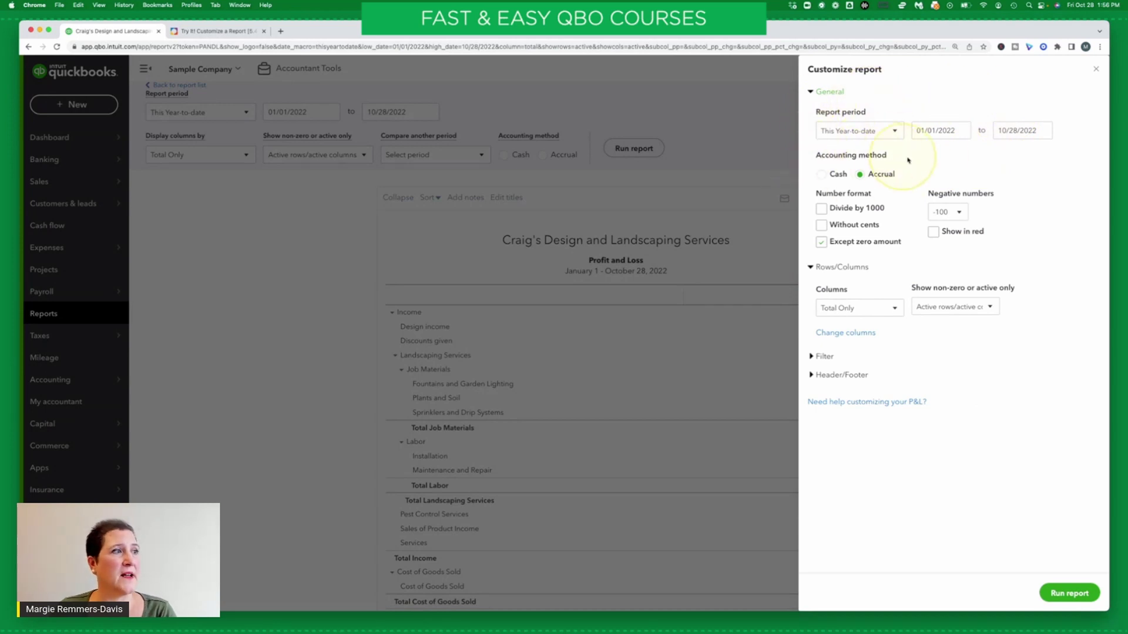
click(1095, 71)
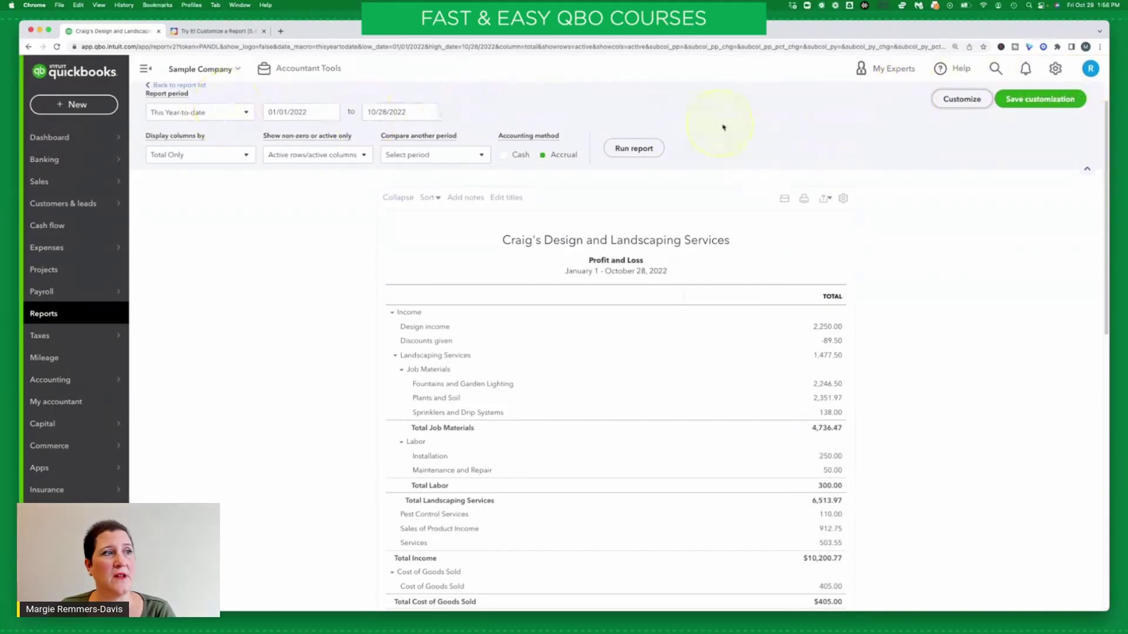
scroll(798, 138, up, 2)
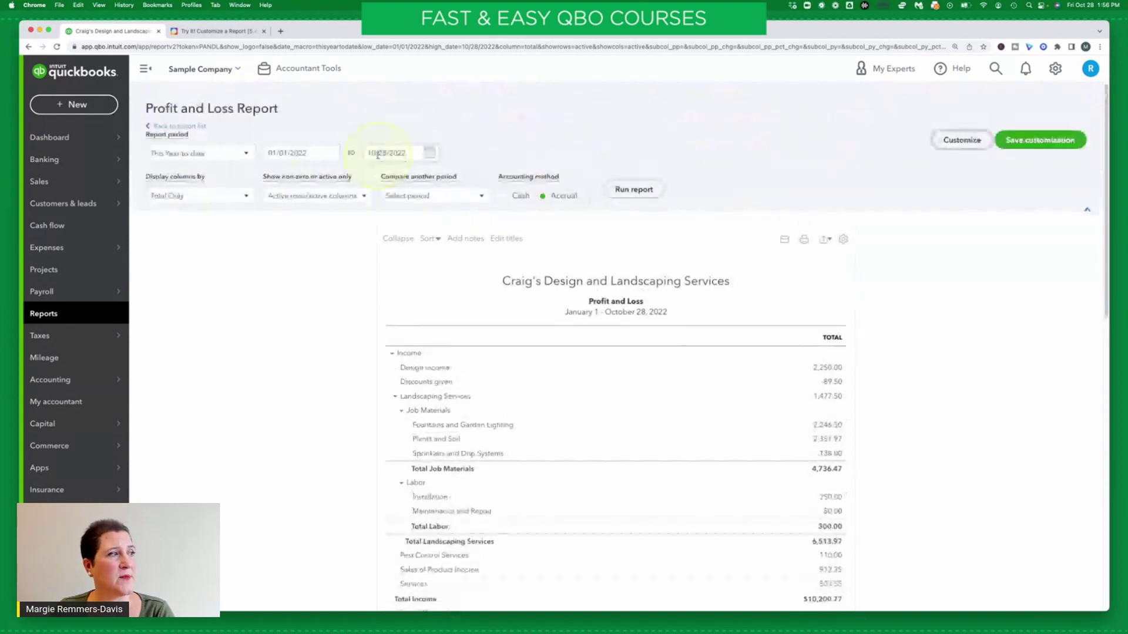
- Open the Profit and Loss report's customization settings, and switch to the exercise to read Steps 3 - 5
scroll(812, 185, down, 1)
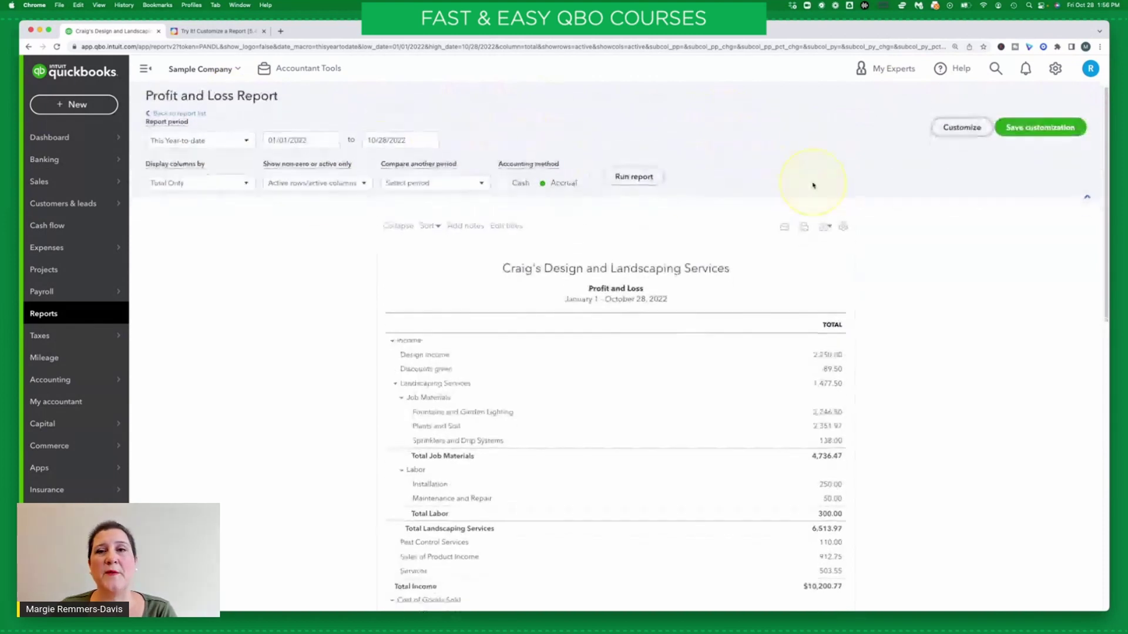
click(962, 128)
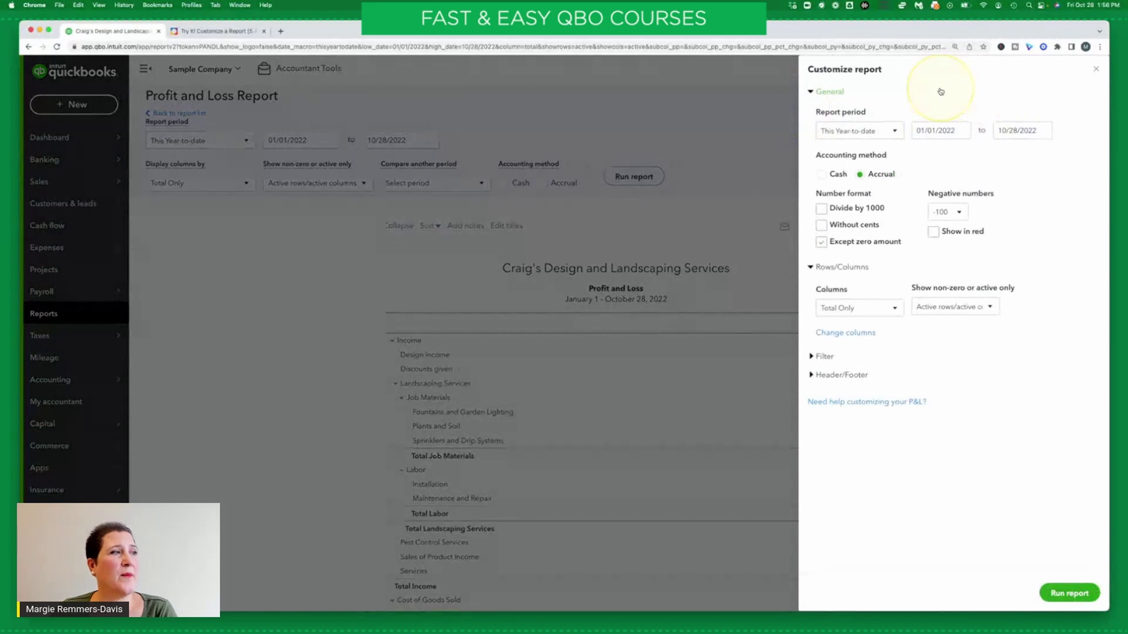
click(208, 29)
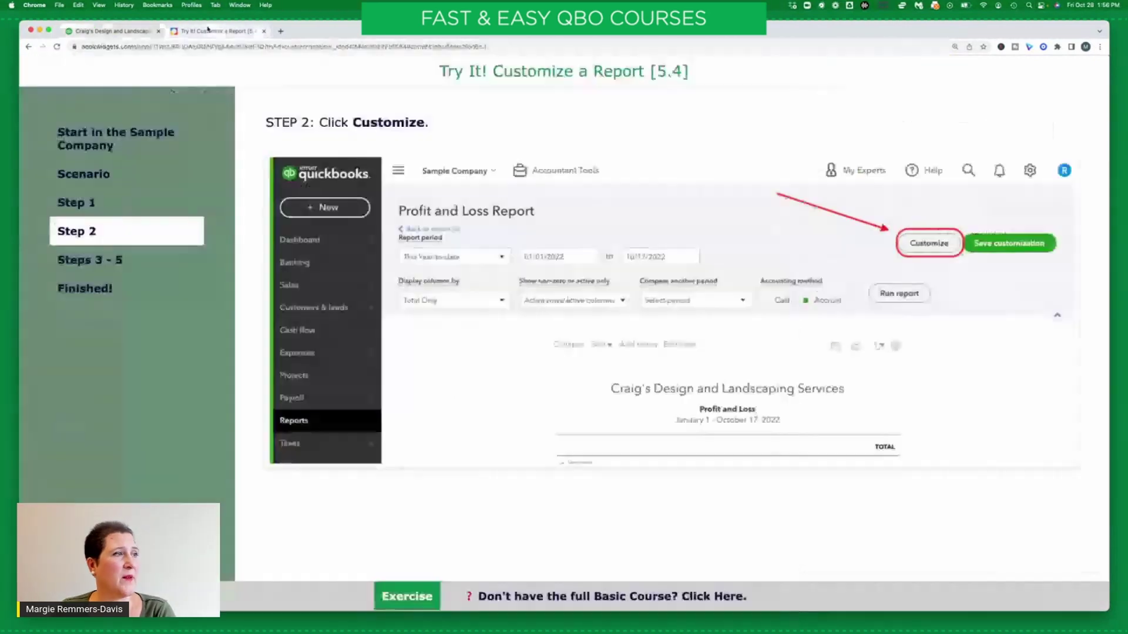
click(118, 266)
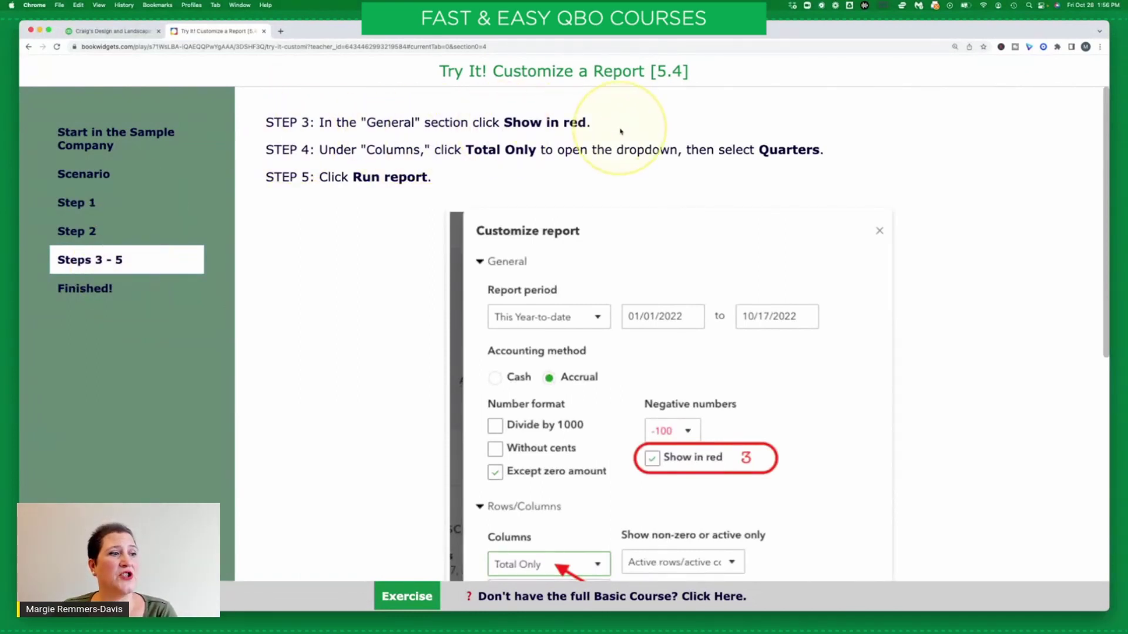
- Switch back to QuickBooks, set negative numbers to show in red, and view the available negative number formats without changing the format
click(126, 31)
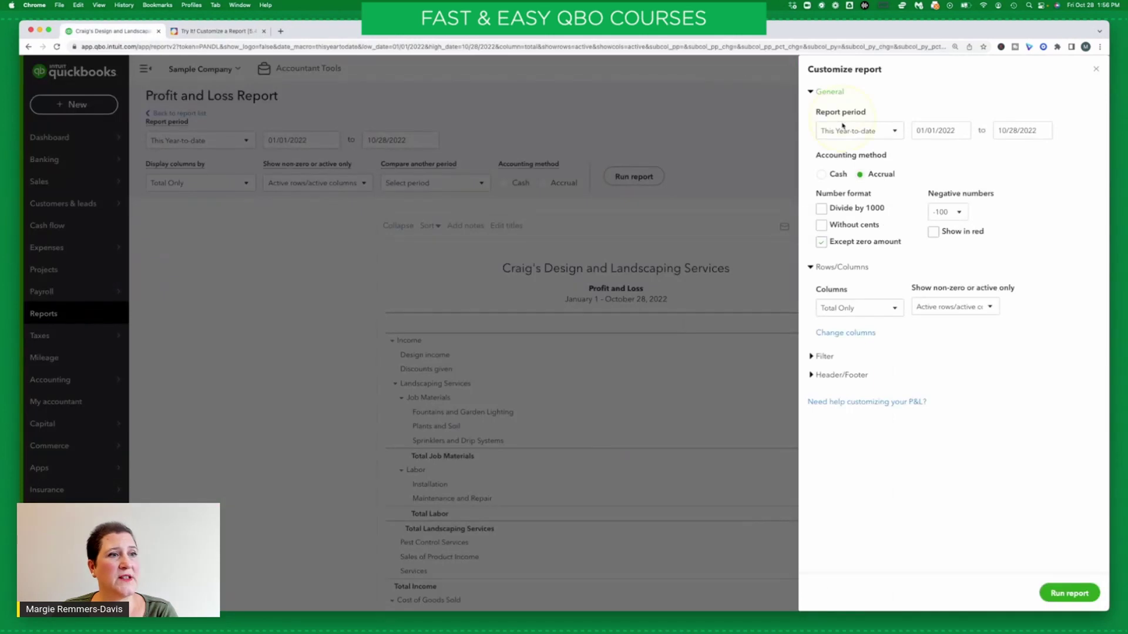
click(932, 233)
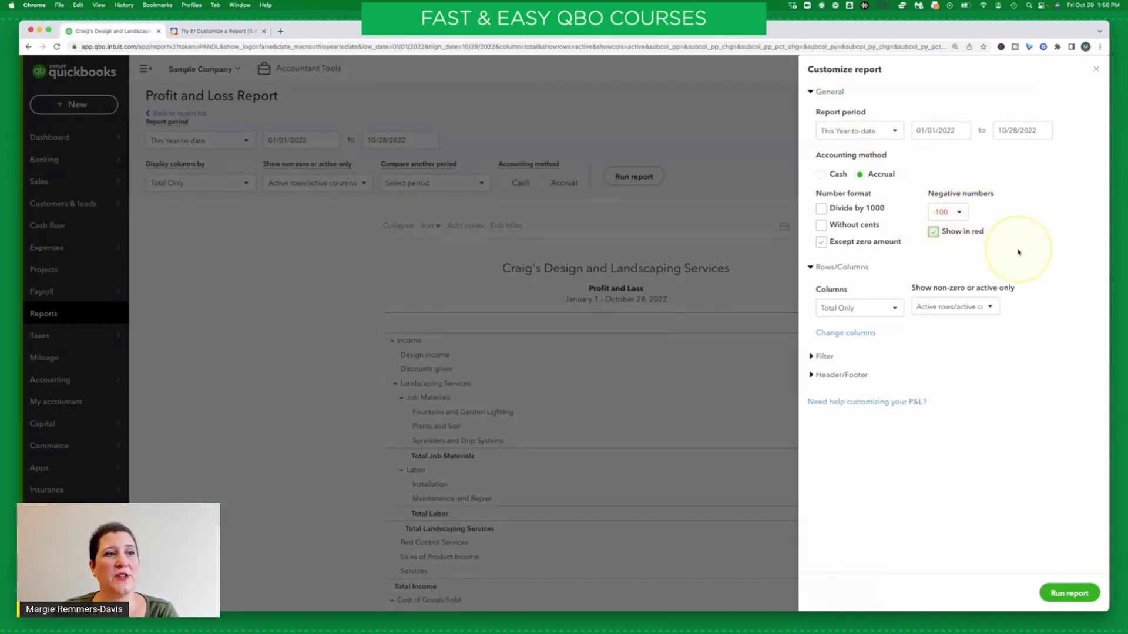
click(955, 213)
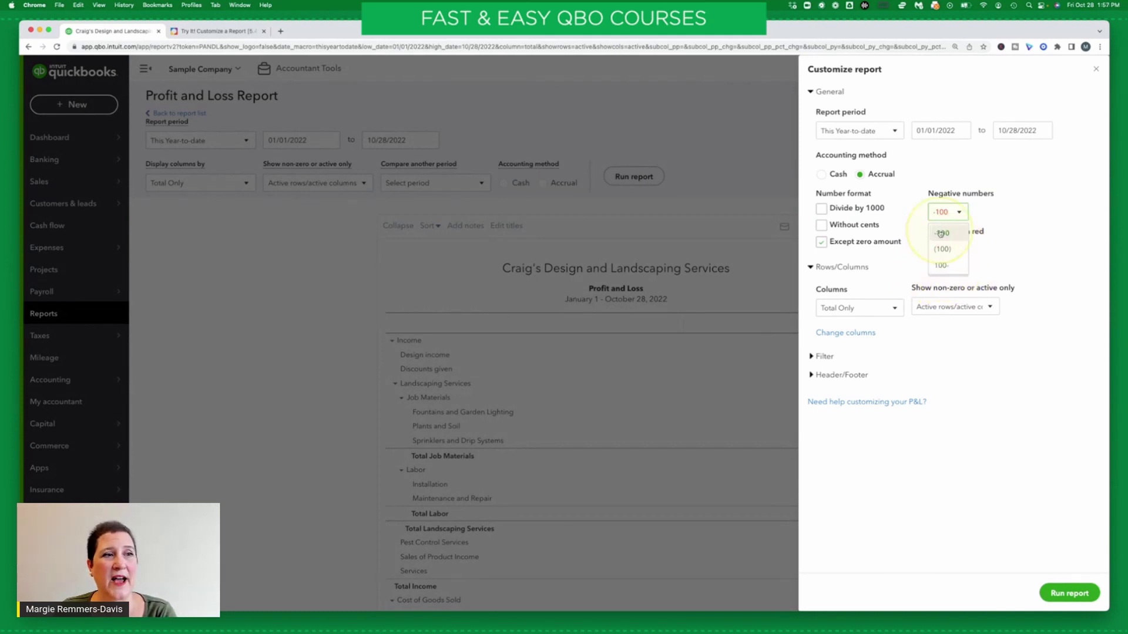
click(1006, 210)
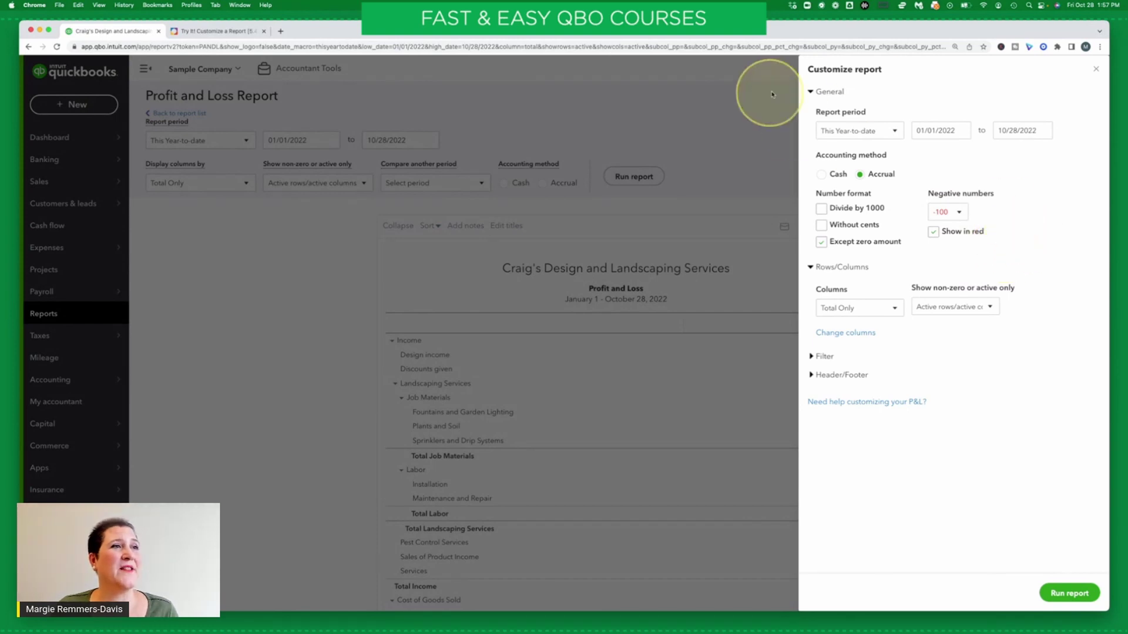
- Check Step 4 in the exercise, and set the report's columns to Quarters in the QuickBooks customization settings
click(200, 32)
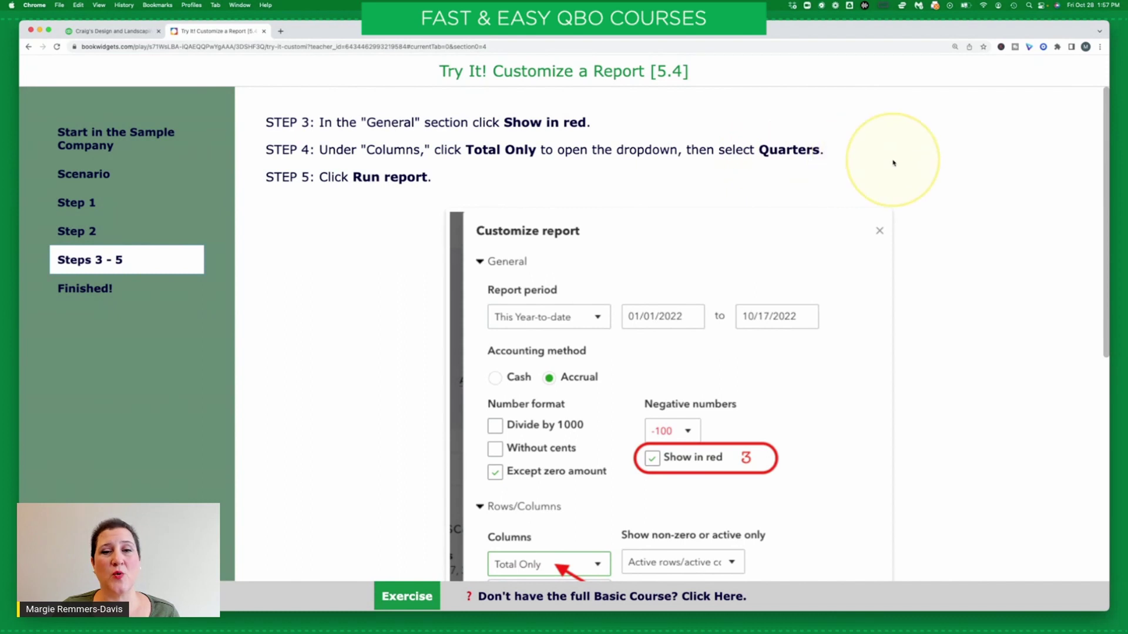
click(108, 32)
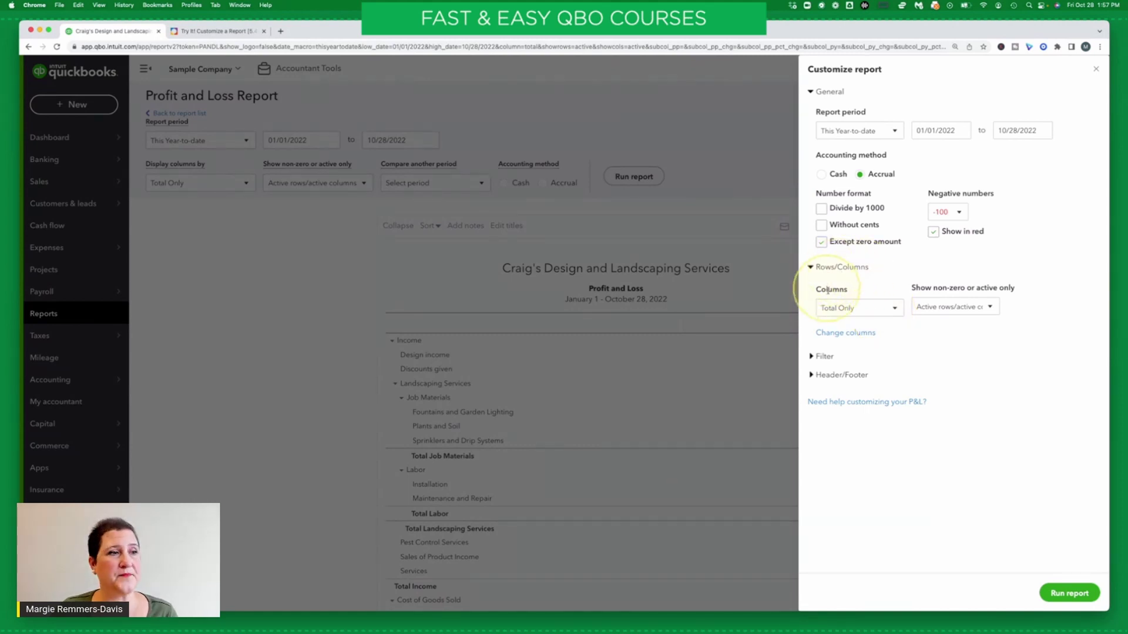
click(847, 311)
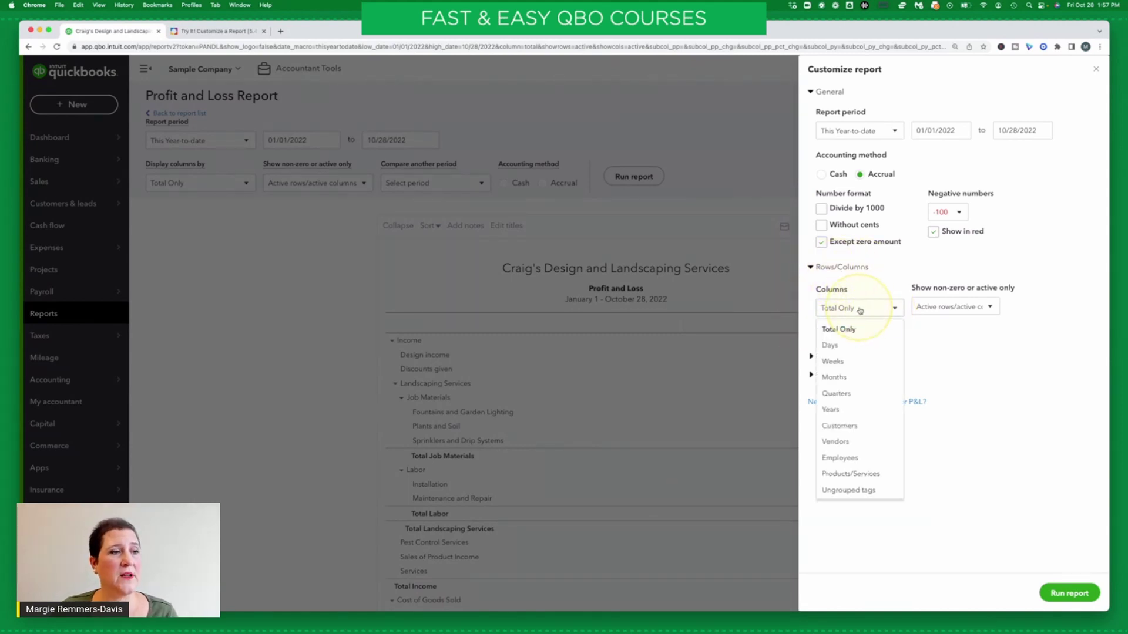
click(844, 394)
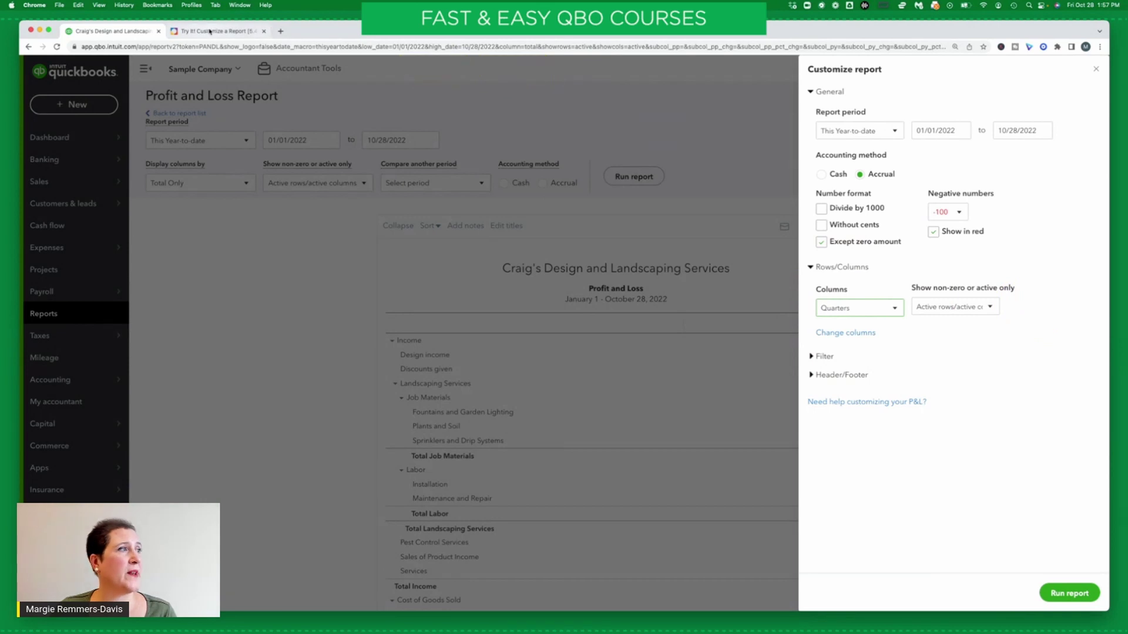
- Check Step 5 in the exercise, and run the customized Profit and Loss report in QuickBooks
click(211, 31)
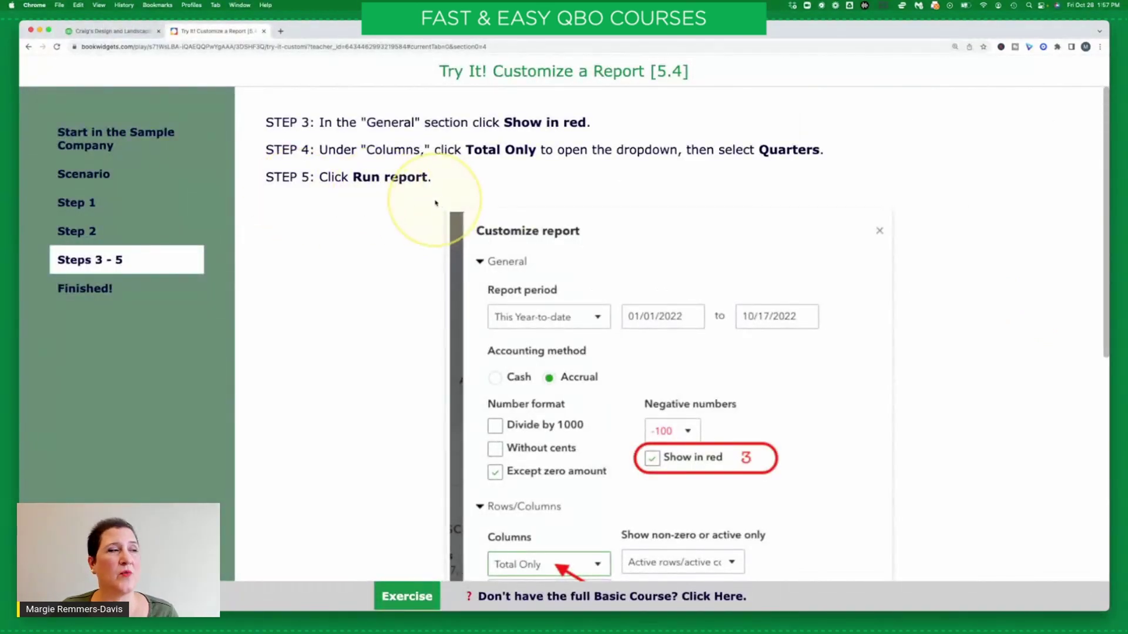
click(132, 32)
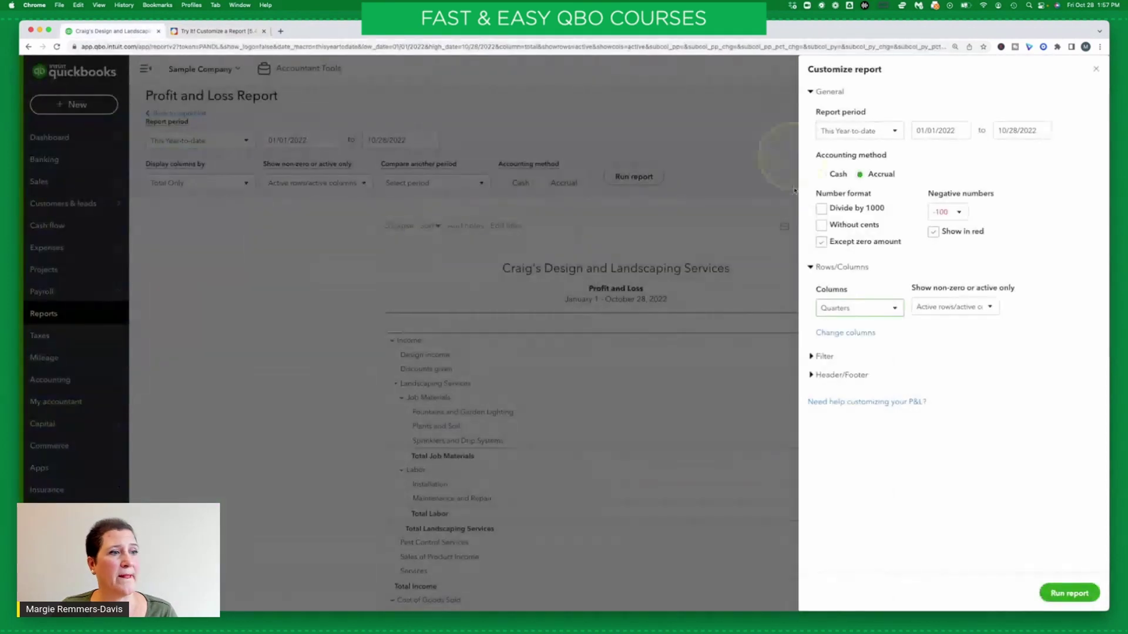
click(1068, 593)
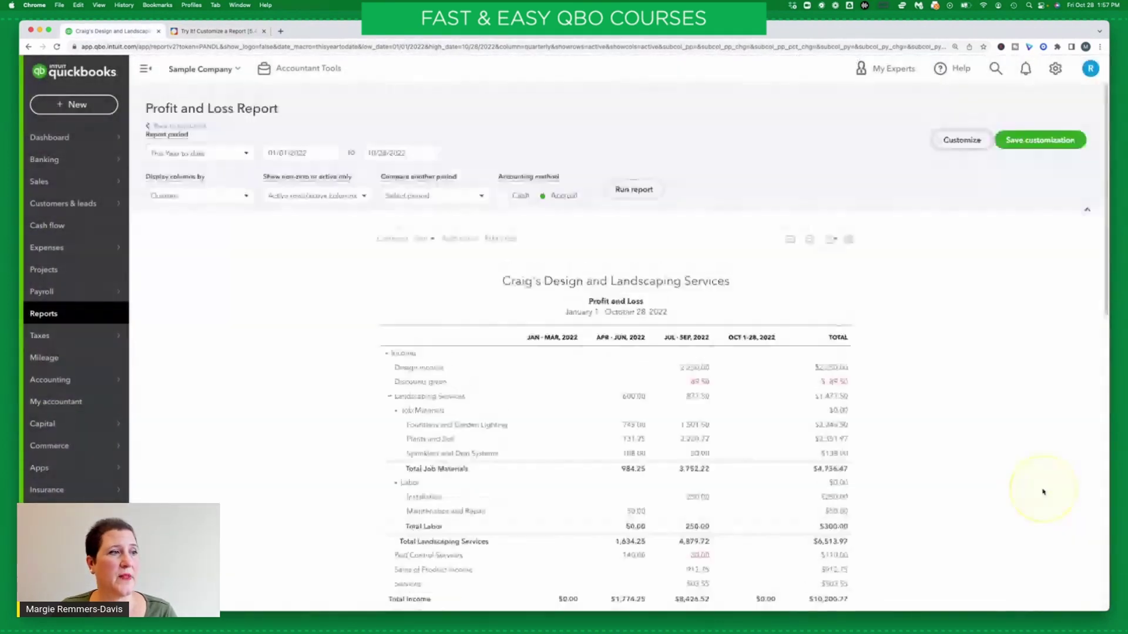
- Look over the Profit and Loss report's quarterly columns, negative amounts and totals
scroll(1043, 492, down, 3)
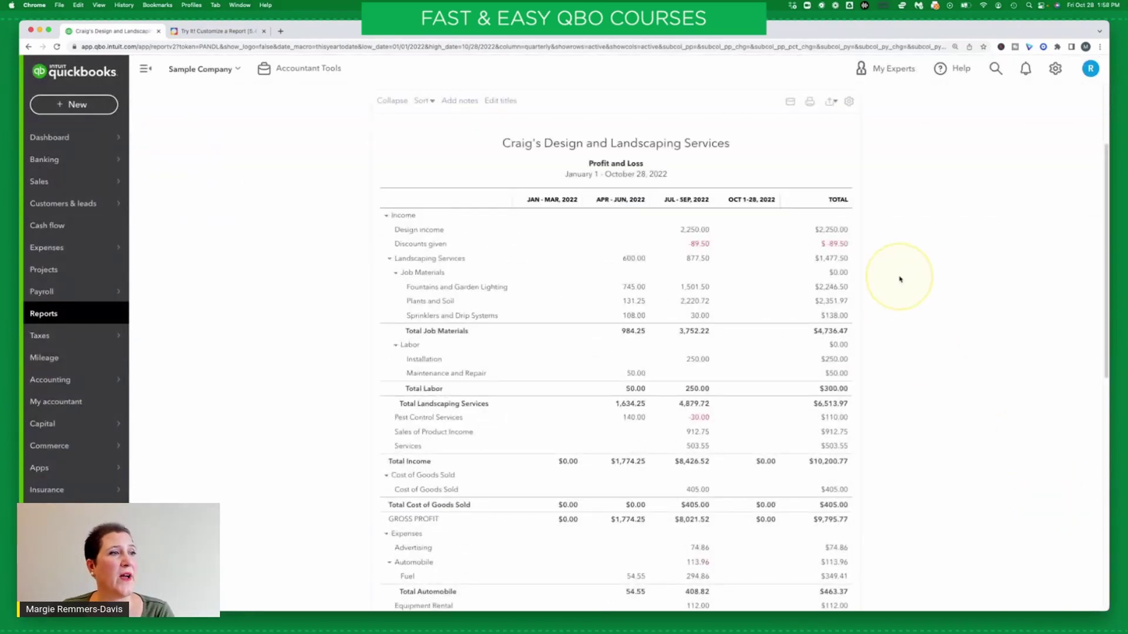
scroll(909, 281, up, 2)
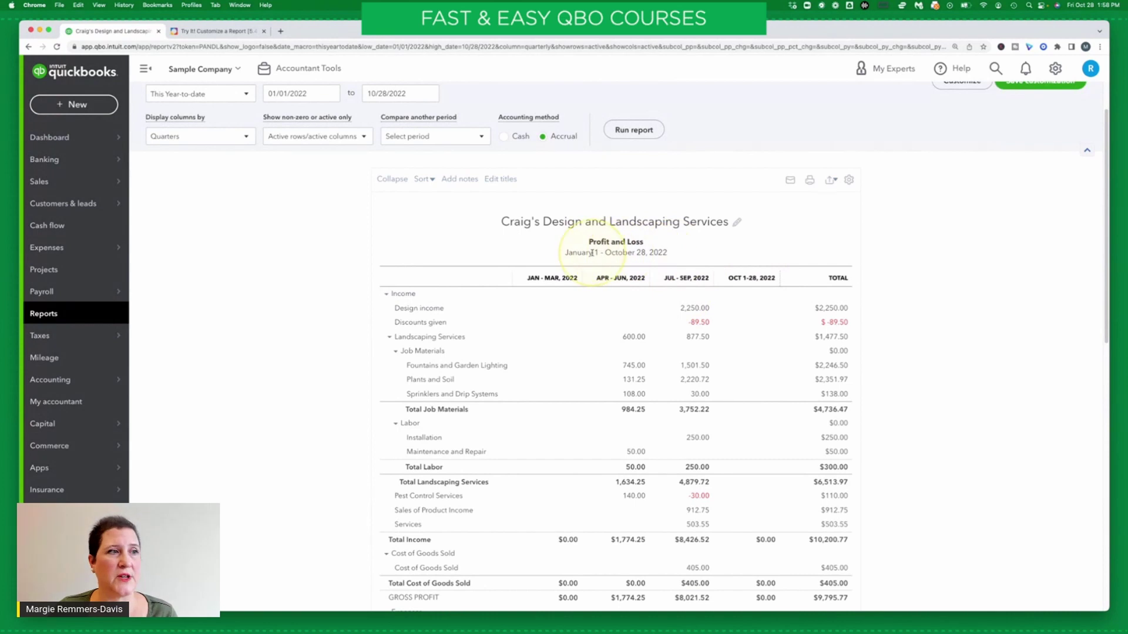
scroll(787, 376, up, 2)
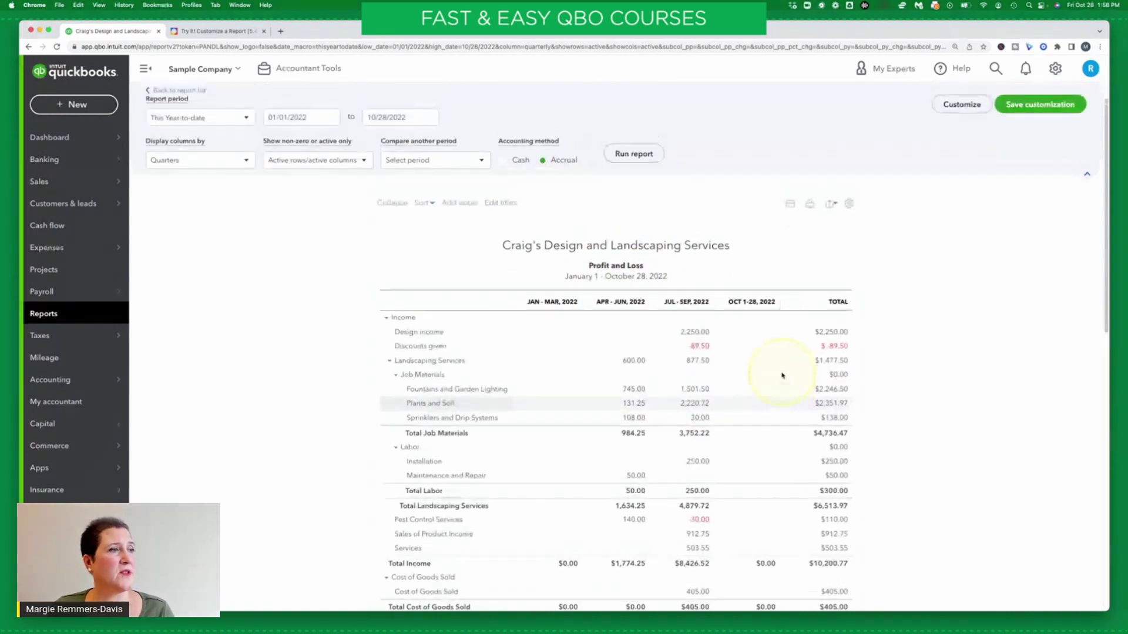
scroll(782, 376, down, 2)
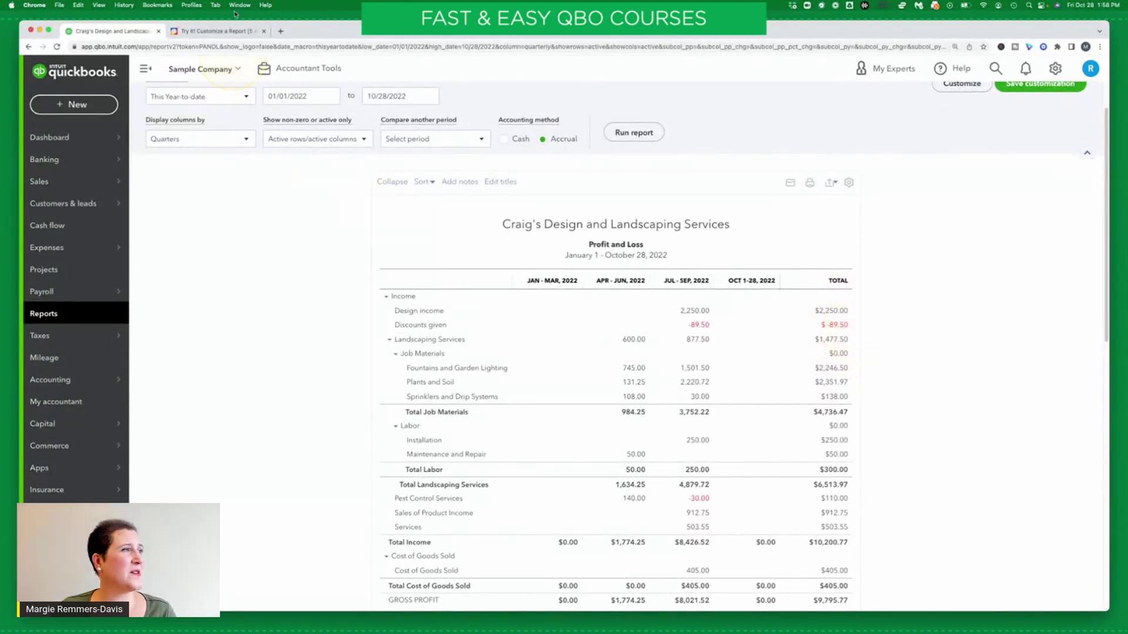
- Switch to the exercise and read its Finished! section, comparing the example report and the note on saving the customization
click(226, 32)
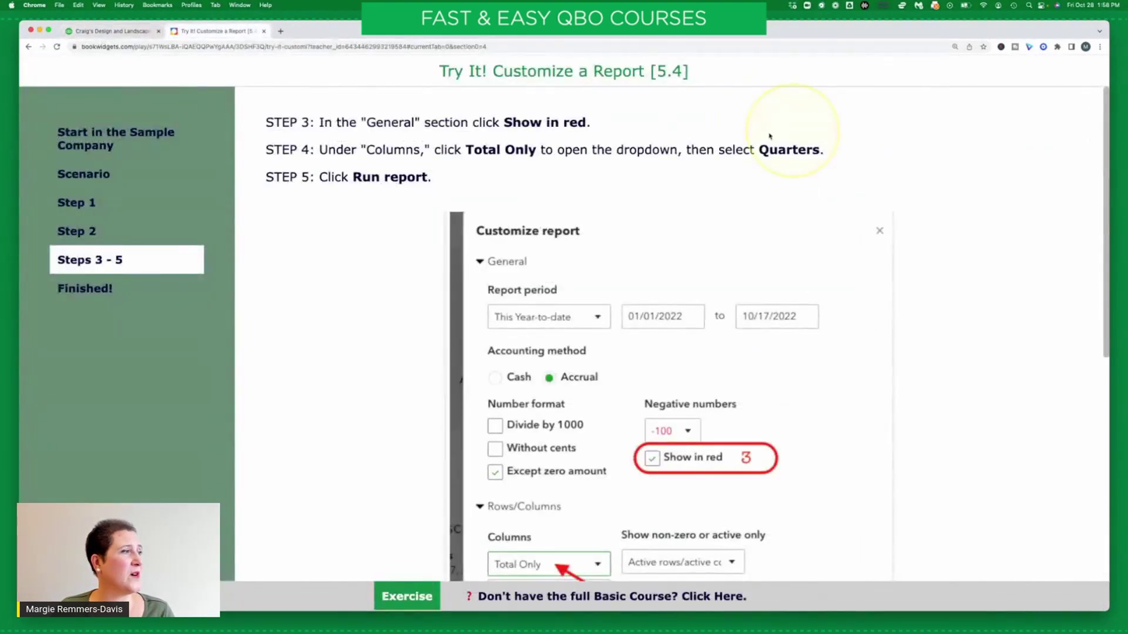
click(103, 287)
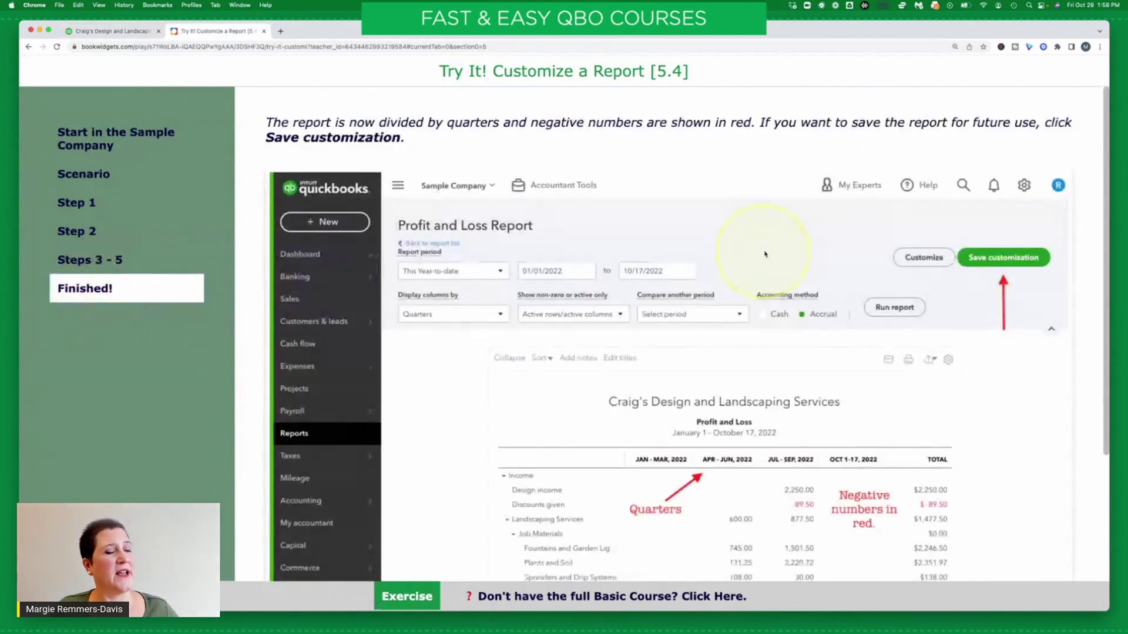
scroll(733, 436, down, 3)
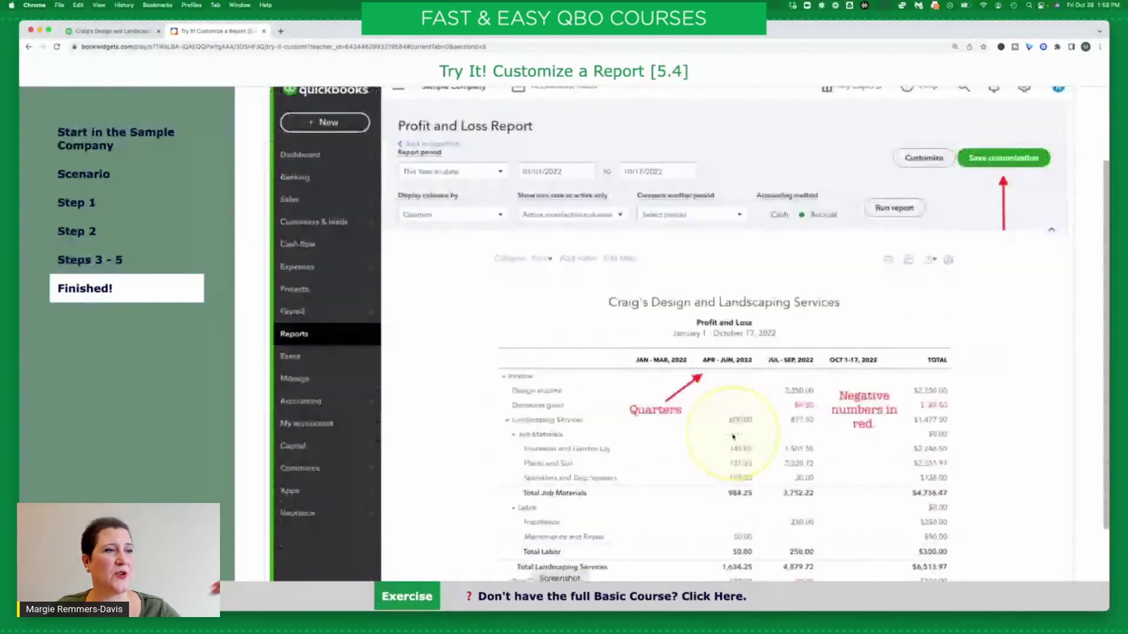
scroll(733, 436, down, 2)
scroll(701, 399, up, 3)
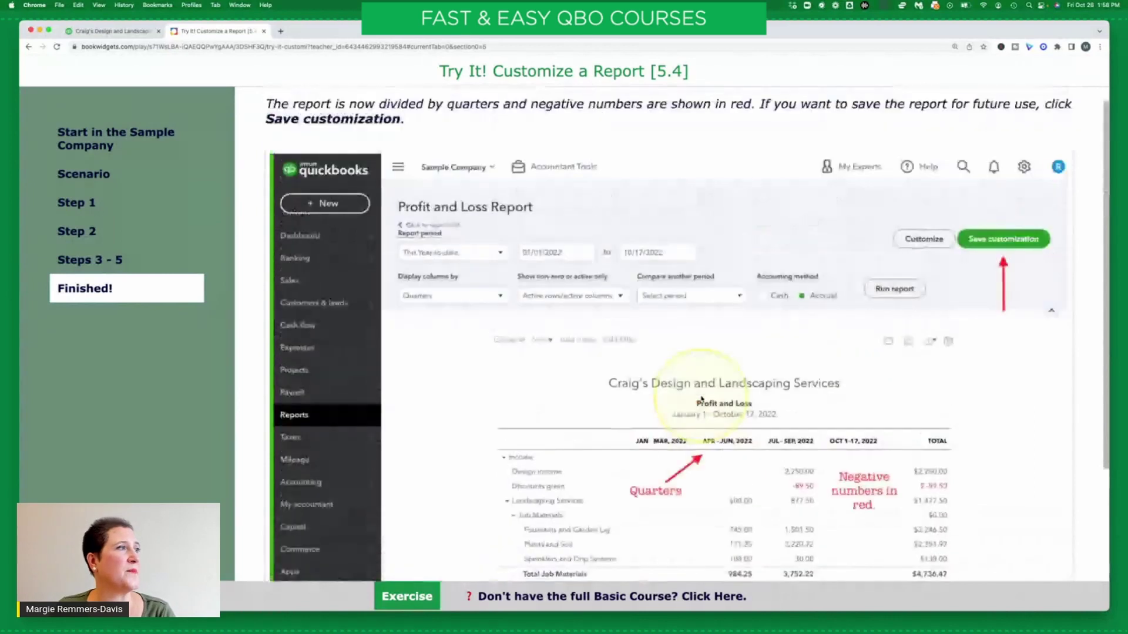